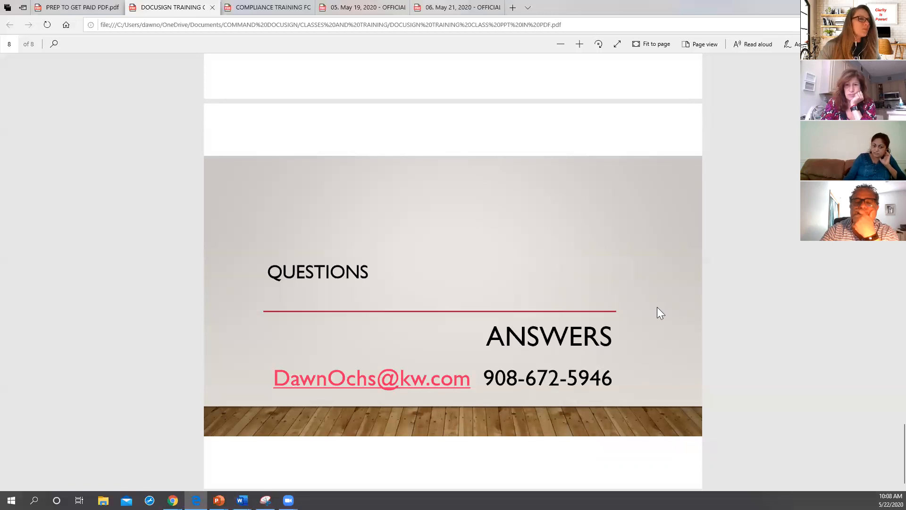
# Step: Switch to the Command dashboard in Chrome and open the contacts list
pyautogui.click(173, 500)
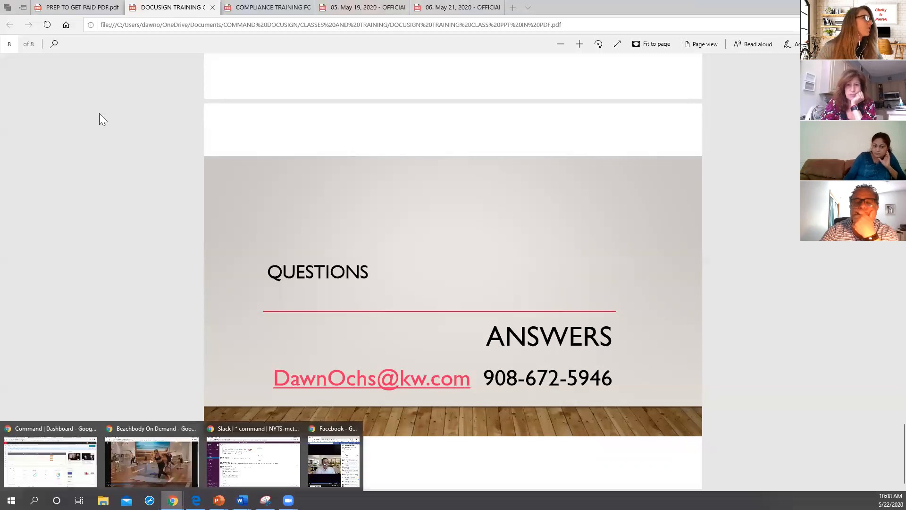
pyautogui.click(60, 427)
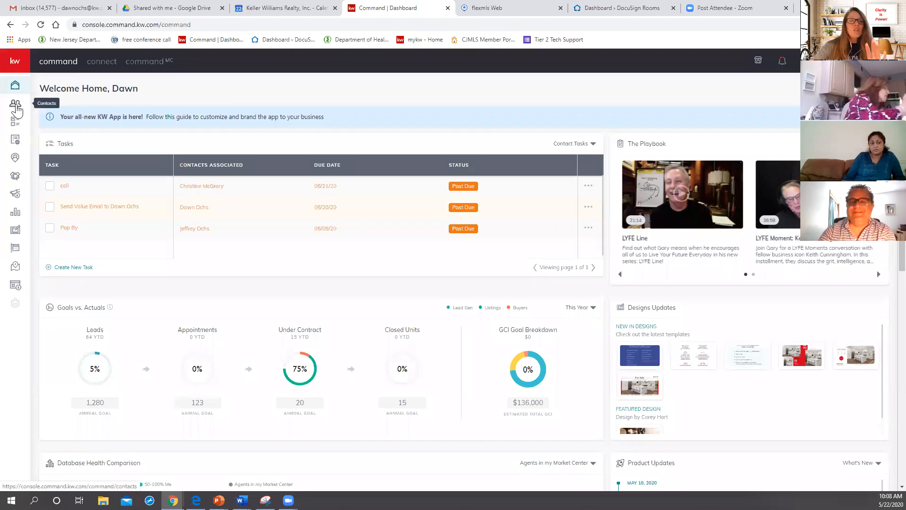
pyautogui.click(16, 105)
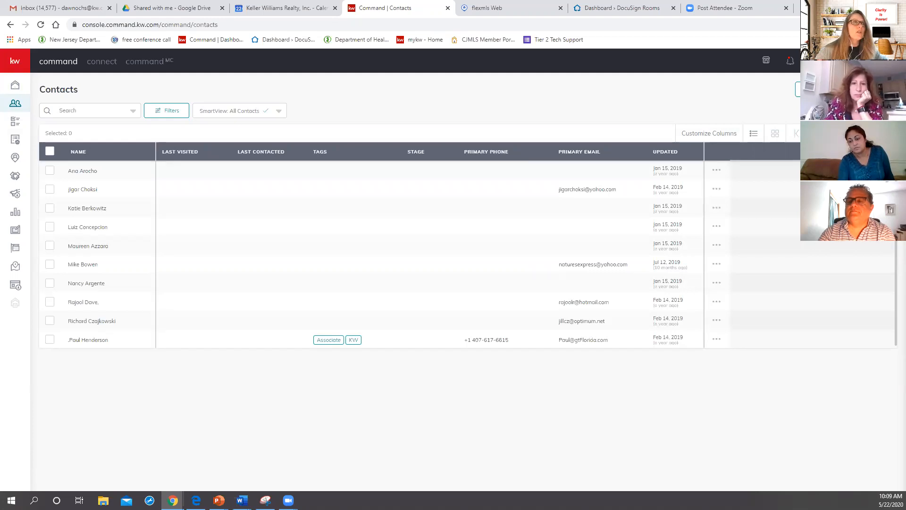
pyautogui.click(866, 89)
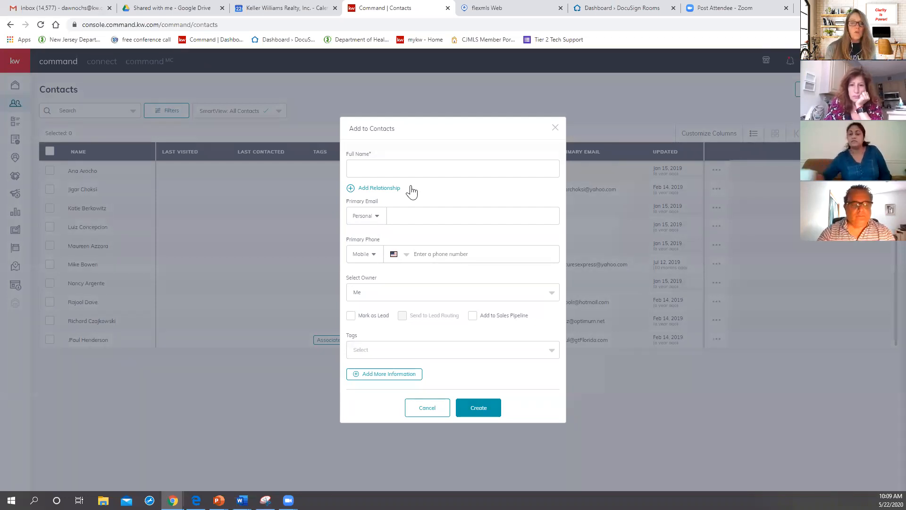
pyautogui.click(400, 168)
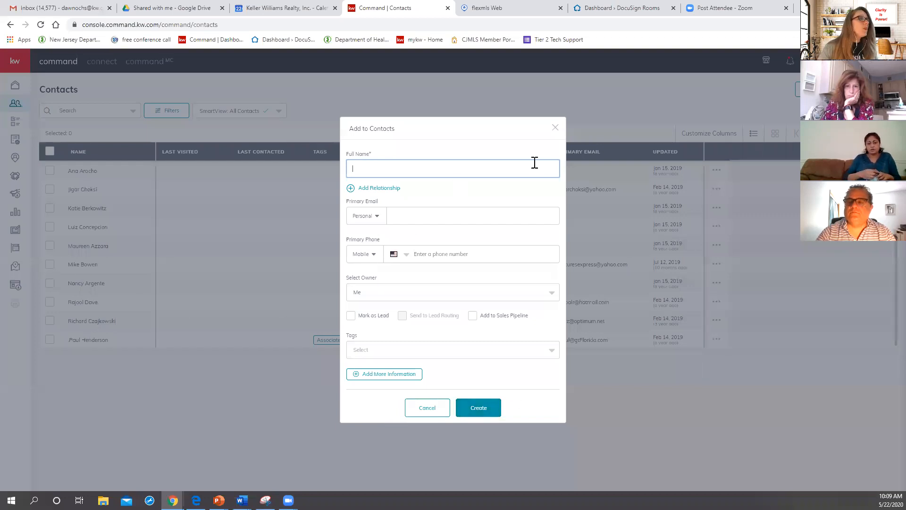
pyautogui.click(556, 128)
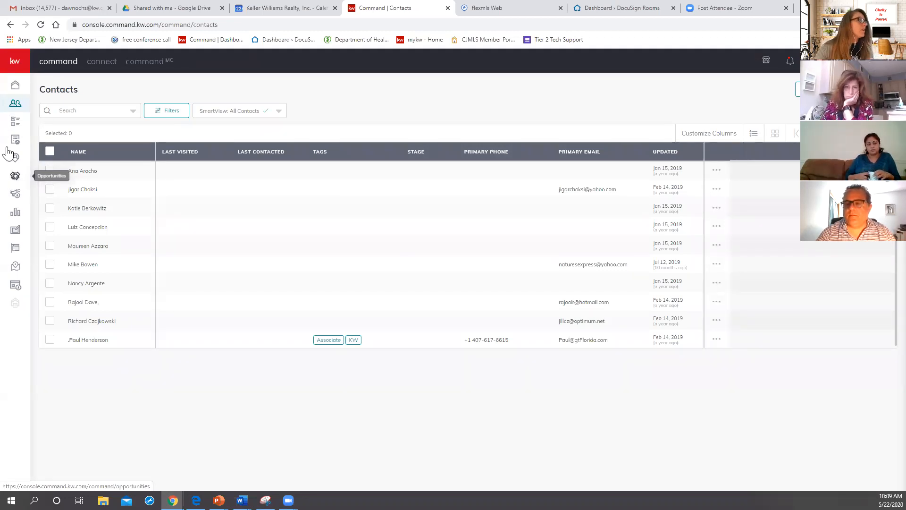
# Step: Open Opportunities and start a new opportunity for the West Monmouth market center with the type Listing
pyautogui.click(15, 65)
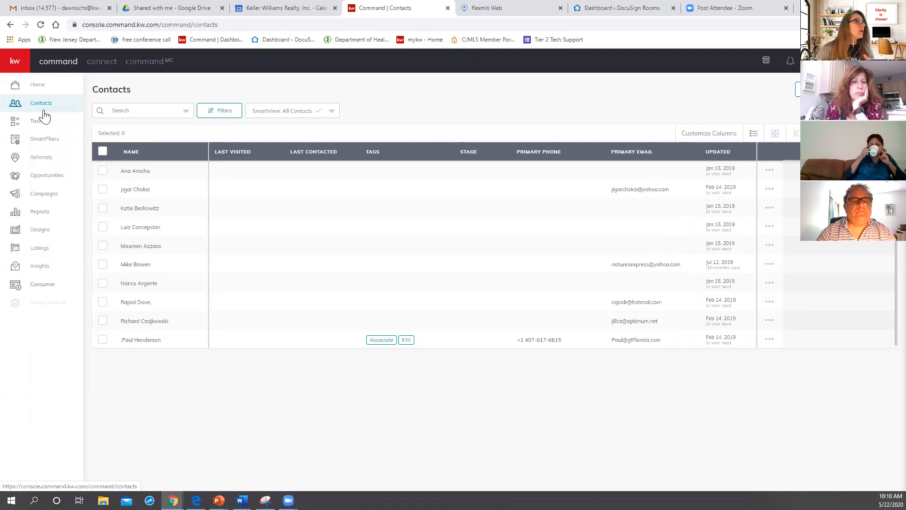
pyautogui.click(40, 178)
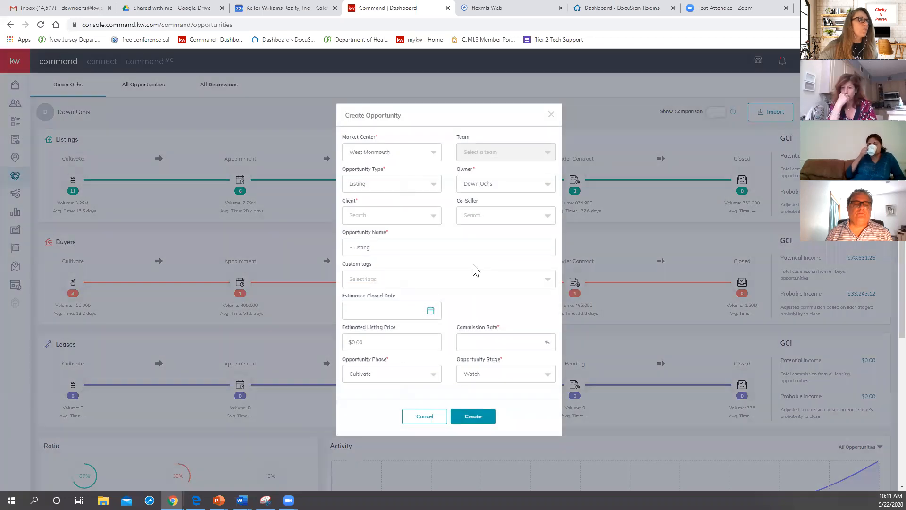
pyautogui.click(395, 155)
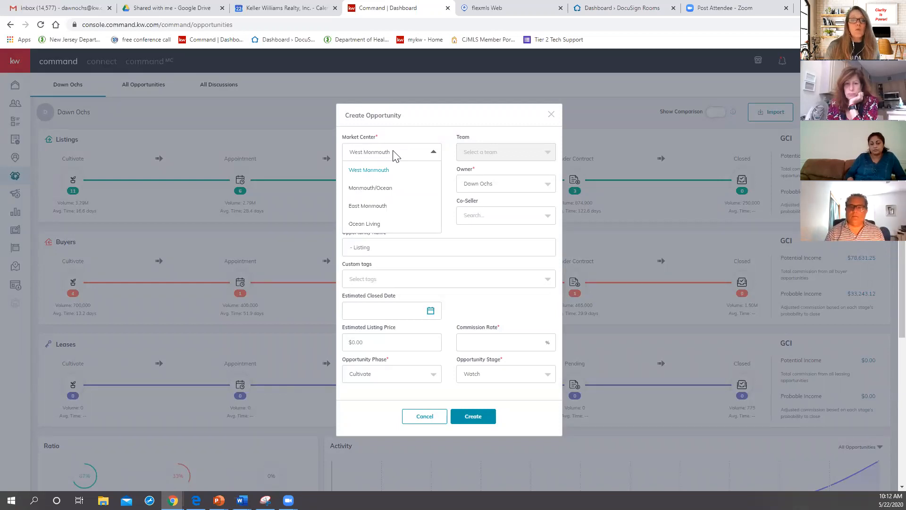
pyautogui.click(356, 175)
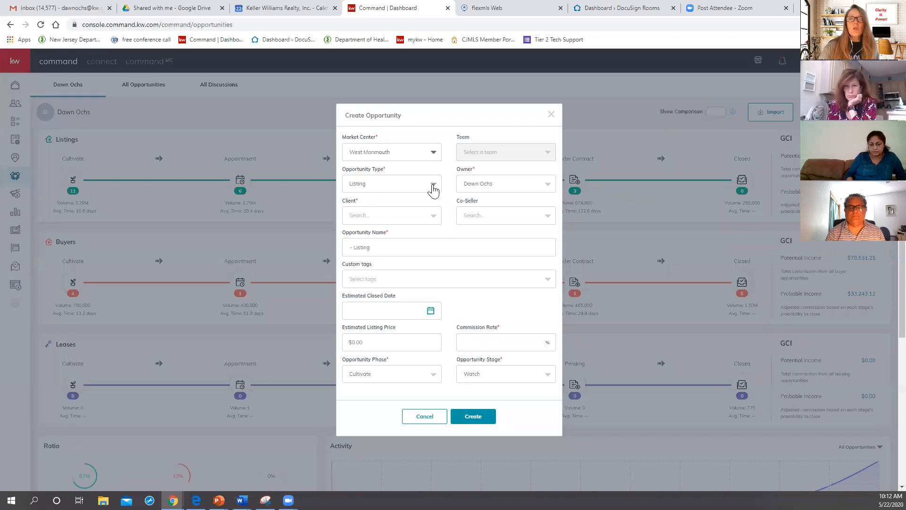
pyautogui.click(433, 186)
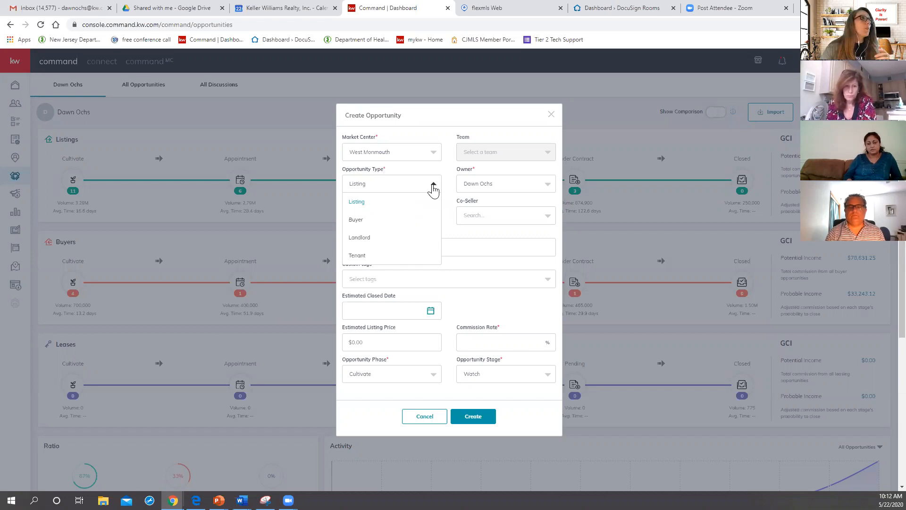
pyautogui.click(433, 189)
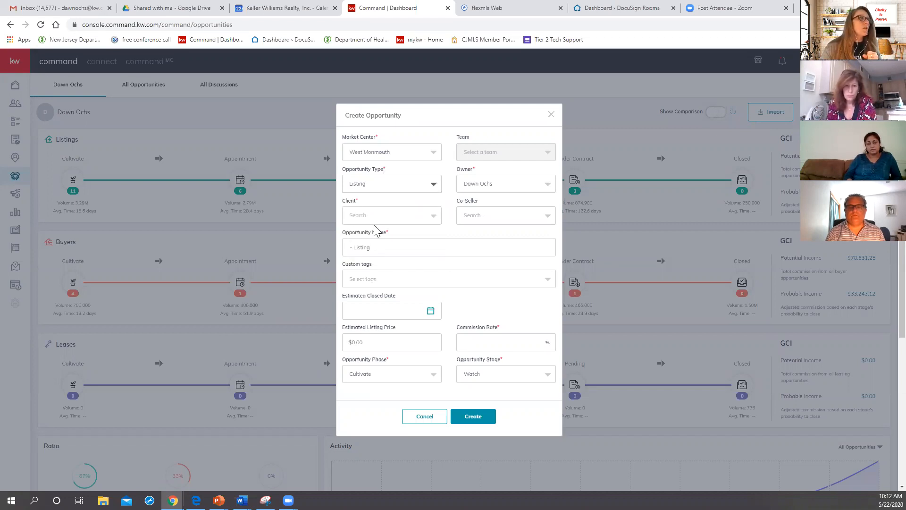
# Step: Search the contacts by the client's first name and select the matching contact as the opportunity's client
pyautogui.click(434, 221)
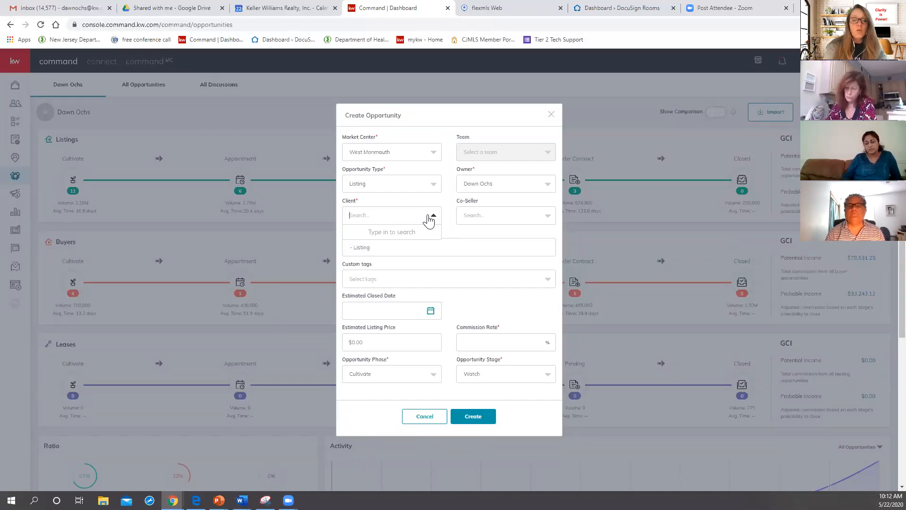
pyautogui.write('Greg')
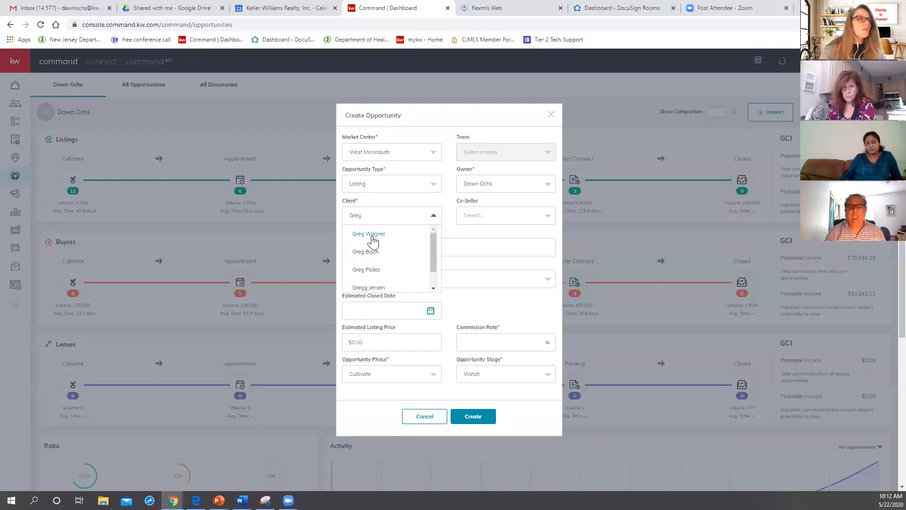
pyautogui.click(373, 241)
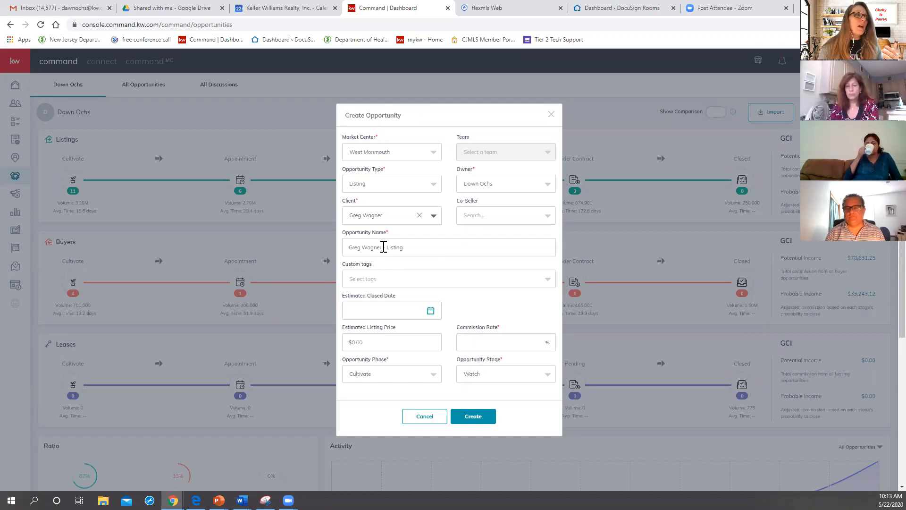
# Step: Prefix the opportunity name with the property's street address and add the custom tag "training class"
pyautogui.click(350, 248)
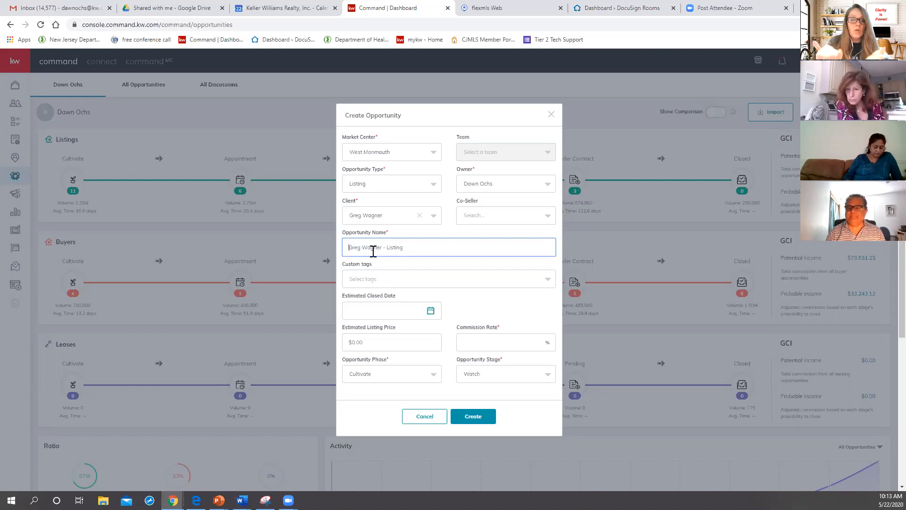
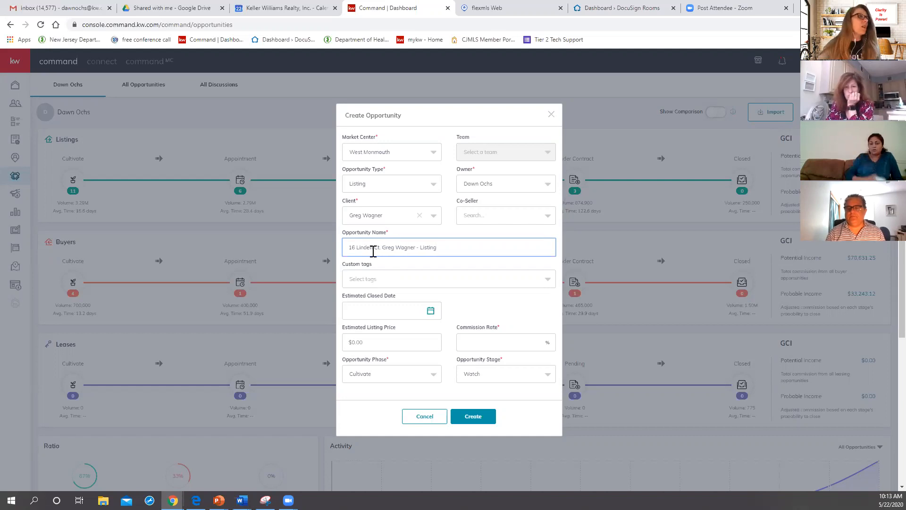
pyautogui.click(417, 284)
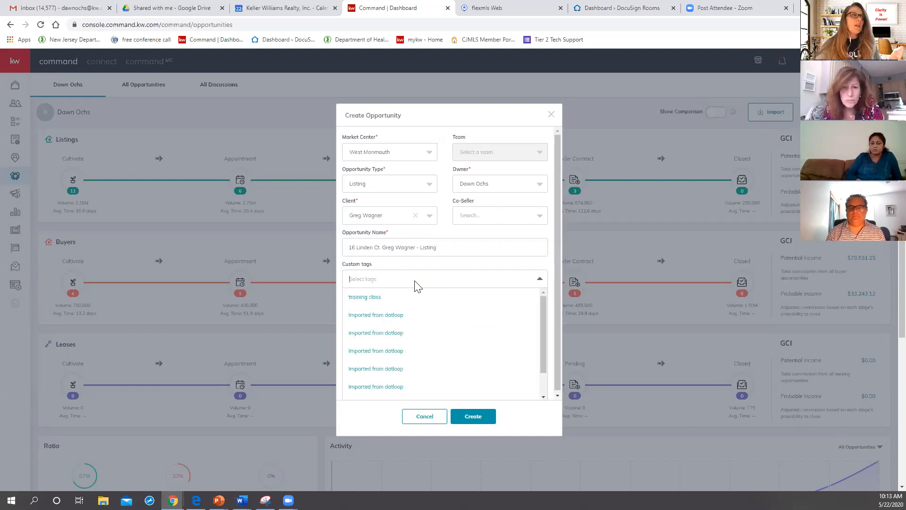
pyautogui.click(368, 299)
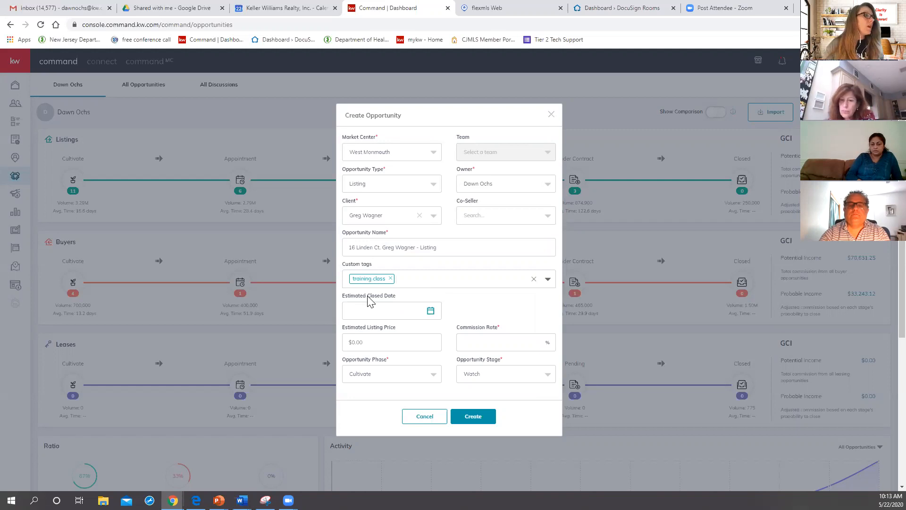
# Step: Set the commission rate to 3% and create the opportunity
pyautogui.click(496, 343)
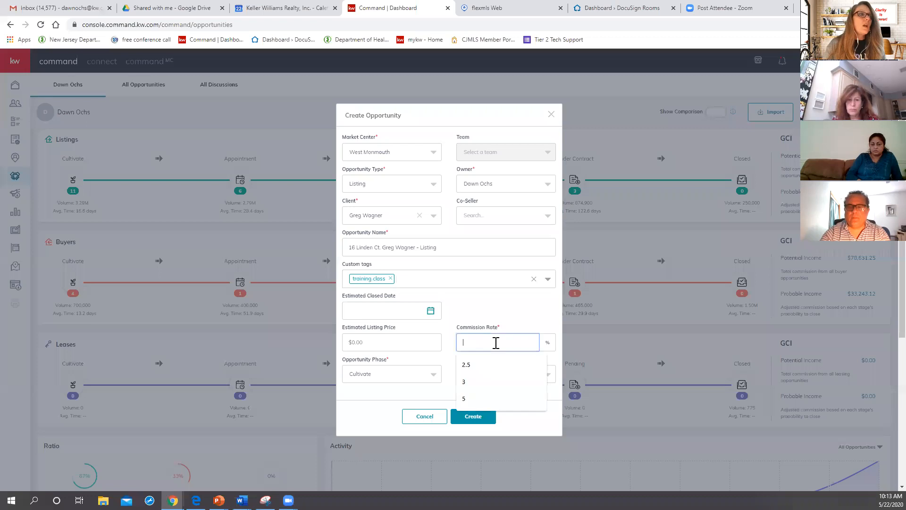
pyautogui.click(467, 381)
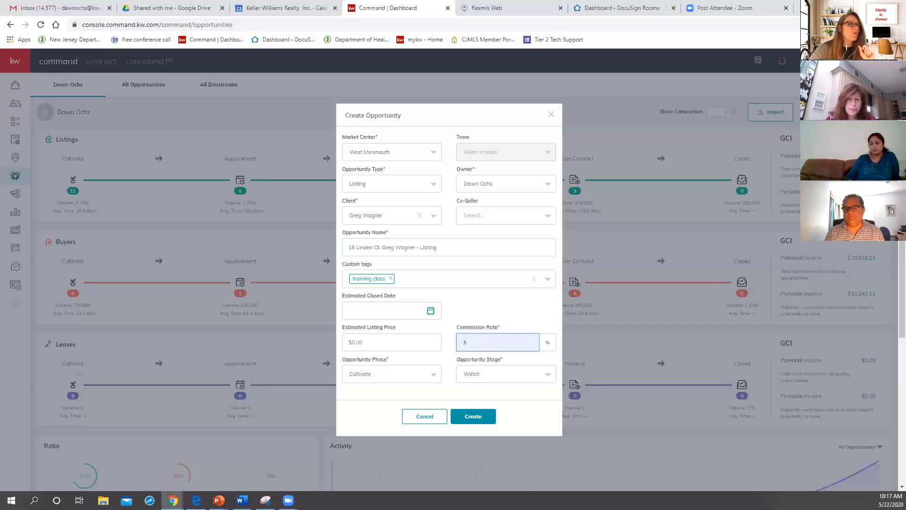
pyautogui.click(468, 421)
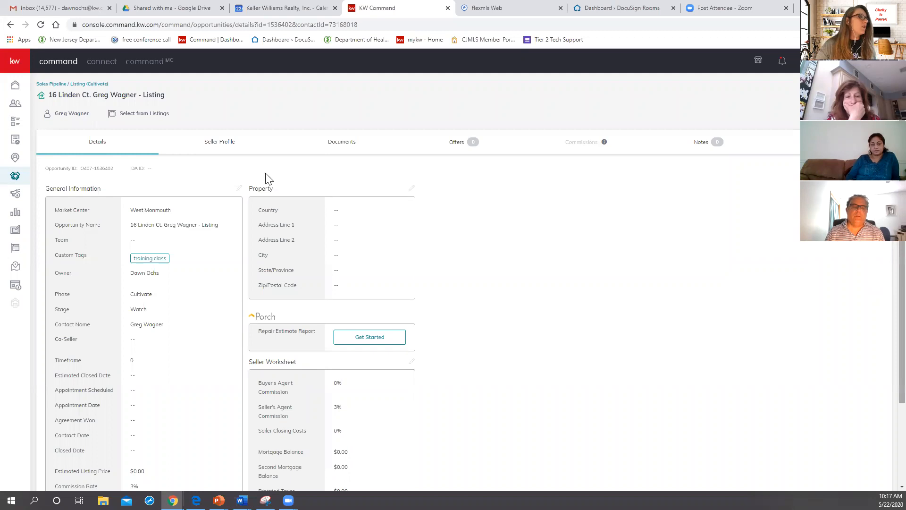
# Step: Review the opportunity's editable general information without changing it, and set its document checklist type to Residential
pyautogui.click(240, 188)
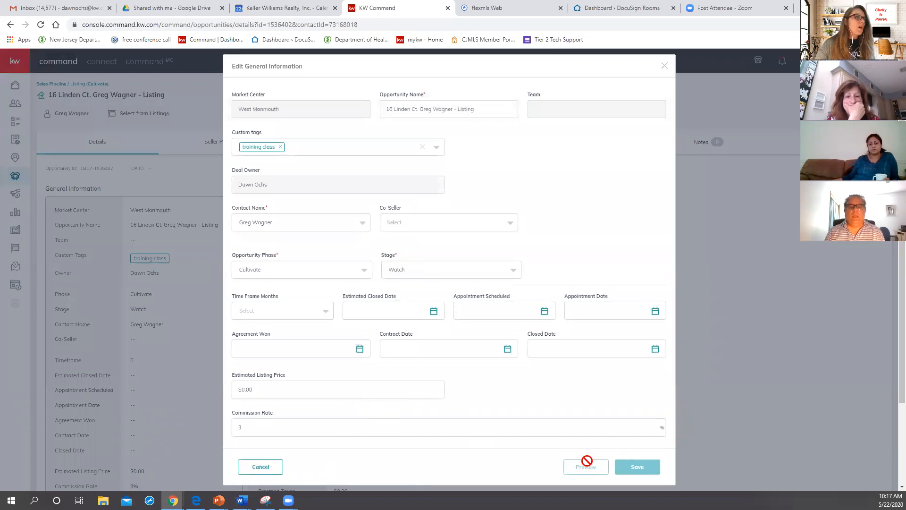
pyautogui.click(666, 66)
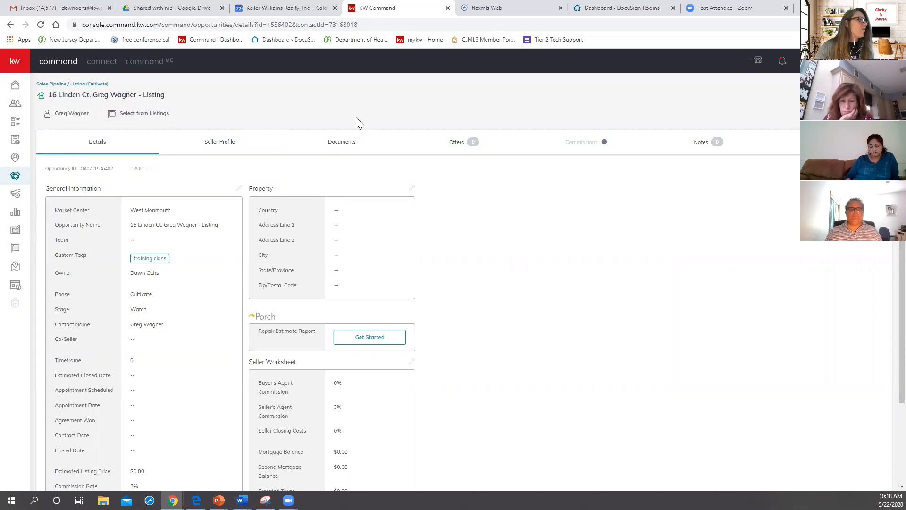
pyautogui.click(347, 147)
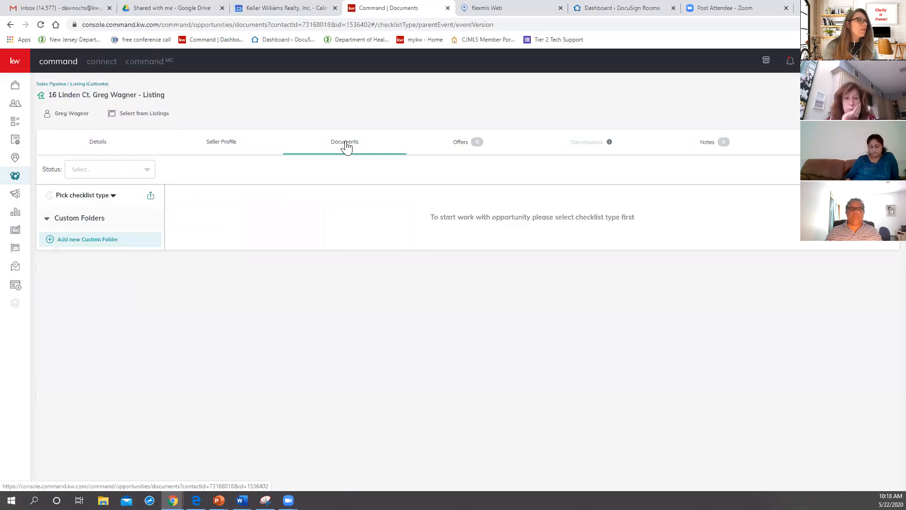
pyautogui.click(74, 195)
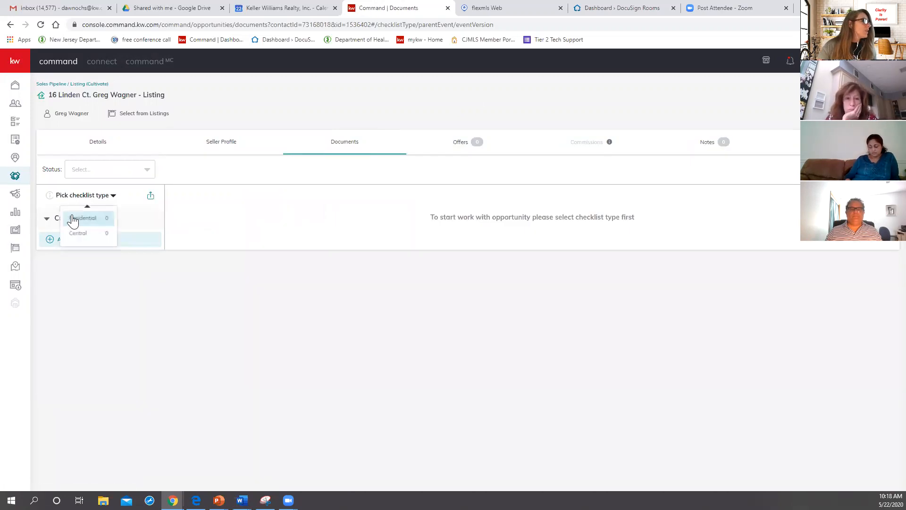
pyautogui.click(73, 218)
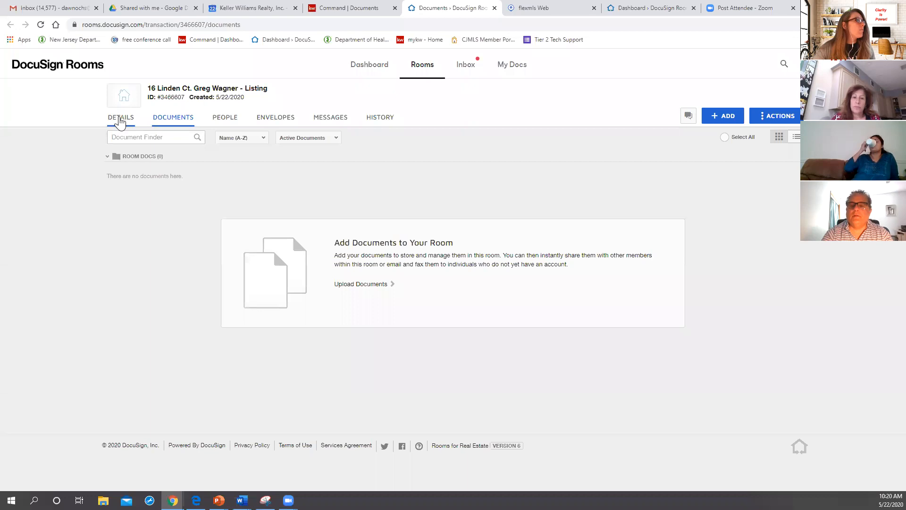
# Step: Start editing the details of the listing's DocuSign room and set the local currency to USD - United States Dollar
pyautogui.click(120, 122)
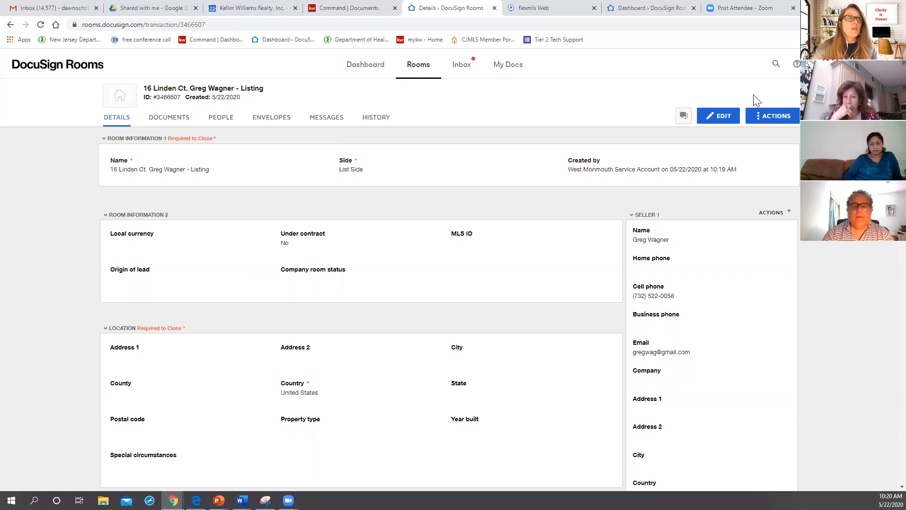
pyautogui.click(715, 120)
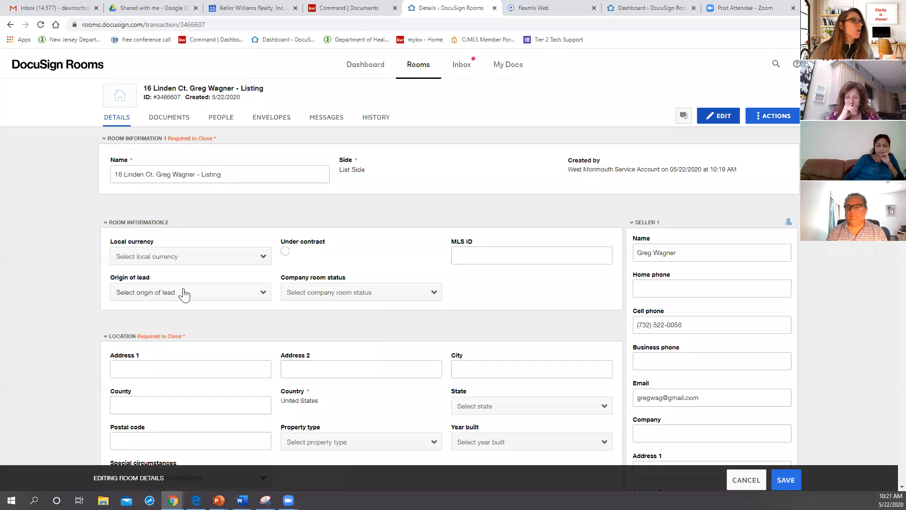
pyautogui.click(211, 262)
pyautogui.click(165, 303)
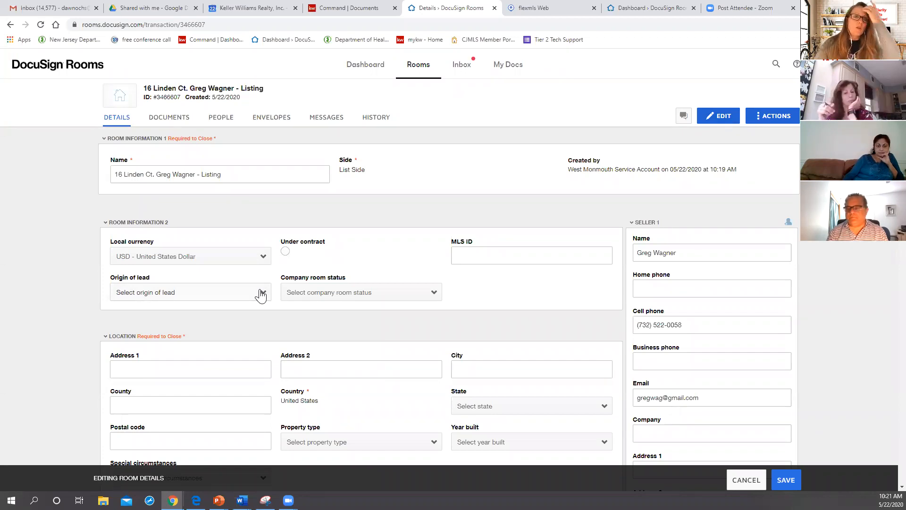
# Step: Fill in the property's street address, city and county in the room's location details
pyautogui.scroll(-4, 241, 311)
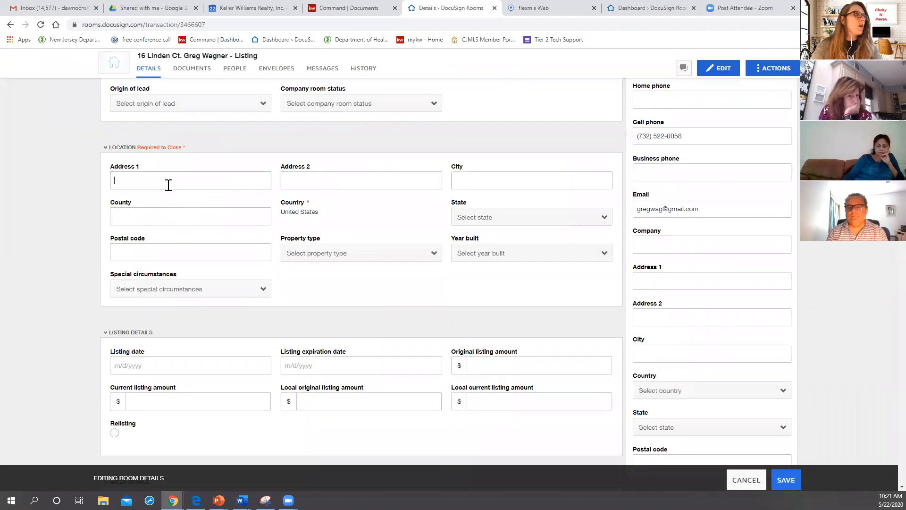
pyautogui.click(169, 185)
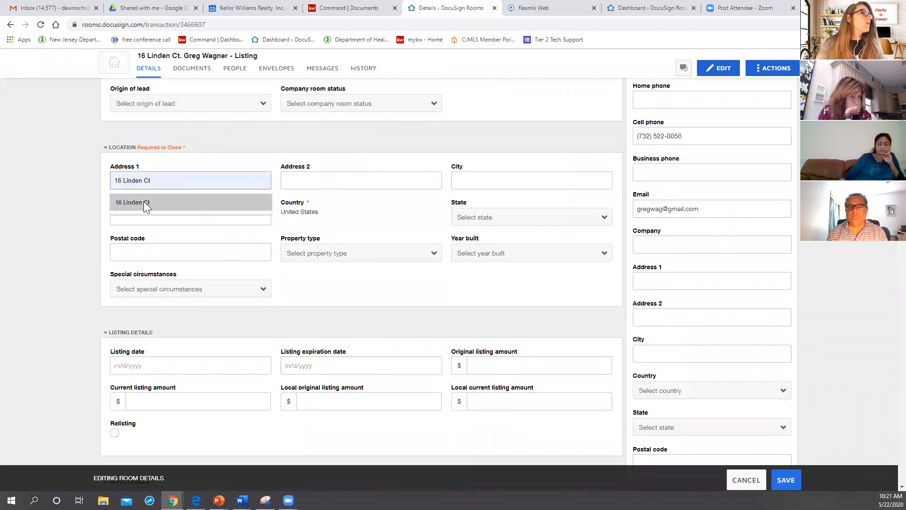
pyautogui.click(144, 202)
pyautogui.click(502, 178)
pyautogui.write('Flemington')
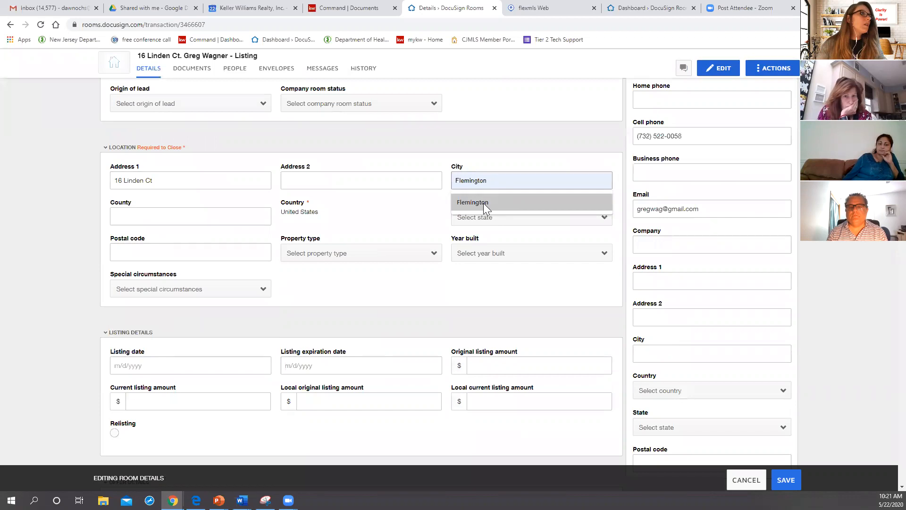
pyautogui.click(483, 203)
pyautogui.click(173, 218)
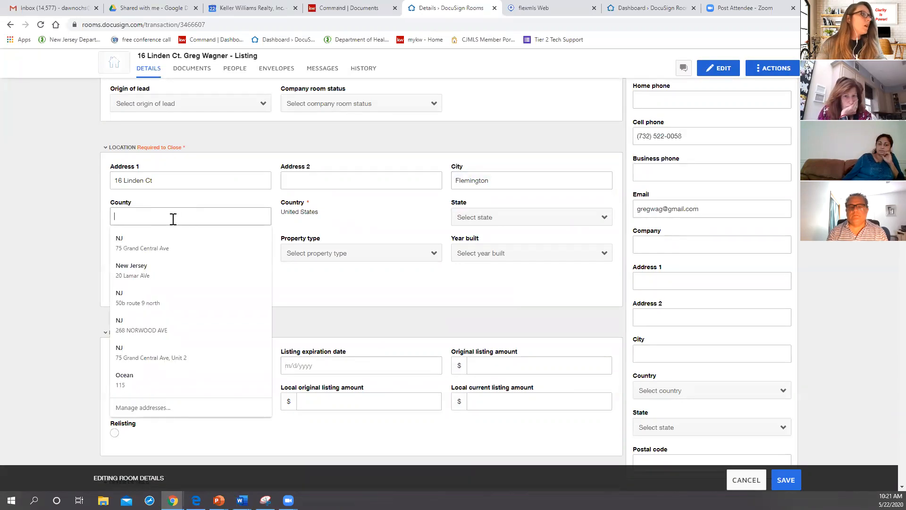
pyautogui.write('h')
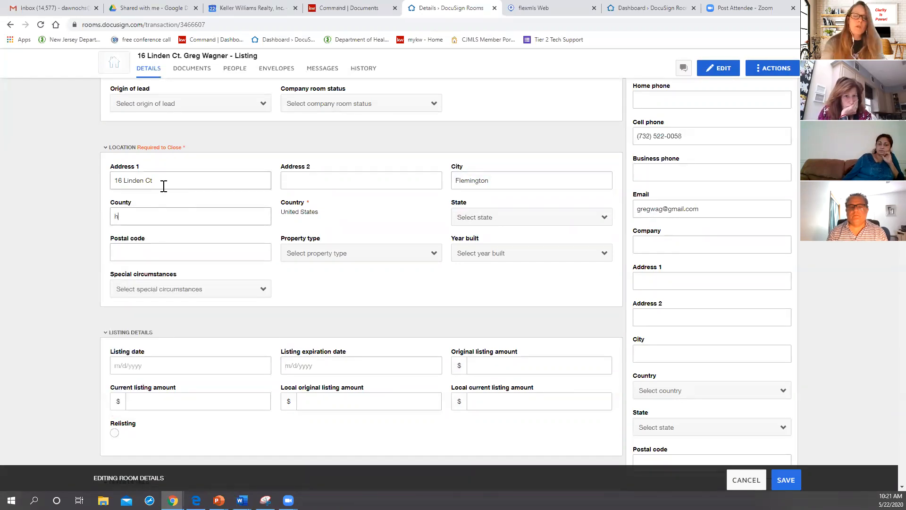
pyautogui.write('Huntern')
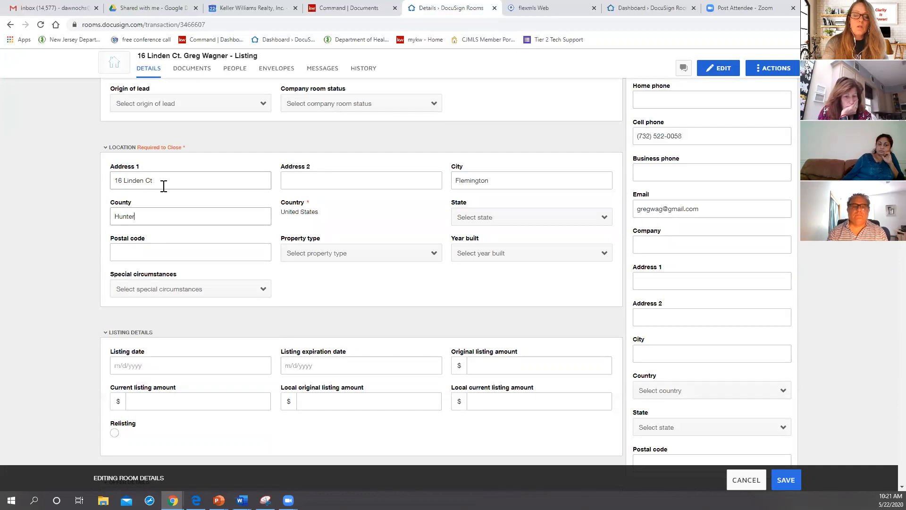
pyautogui.press('Tab')
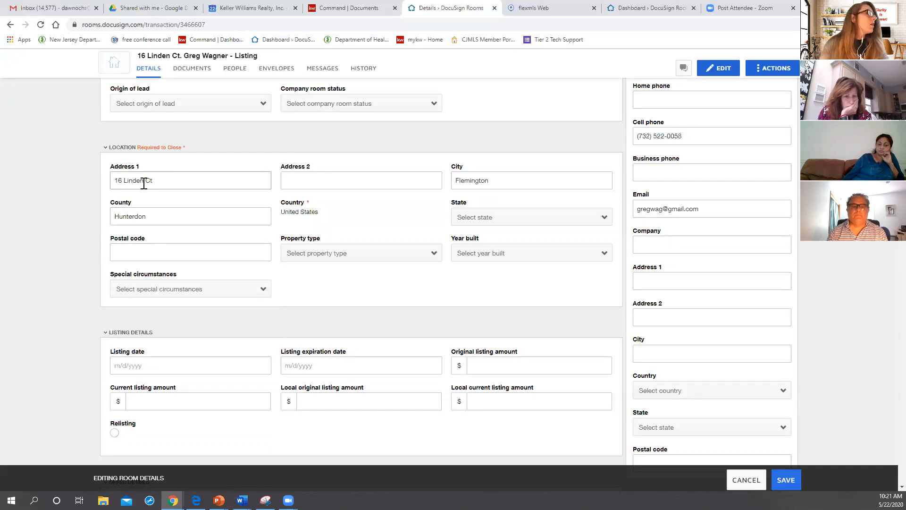
# Step: Set the property's state to New Jersey and enter its postal code in the location details
pyautogui.click(492, 218)
pyautogui.press('n')
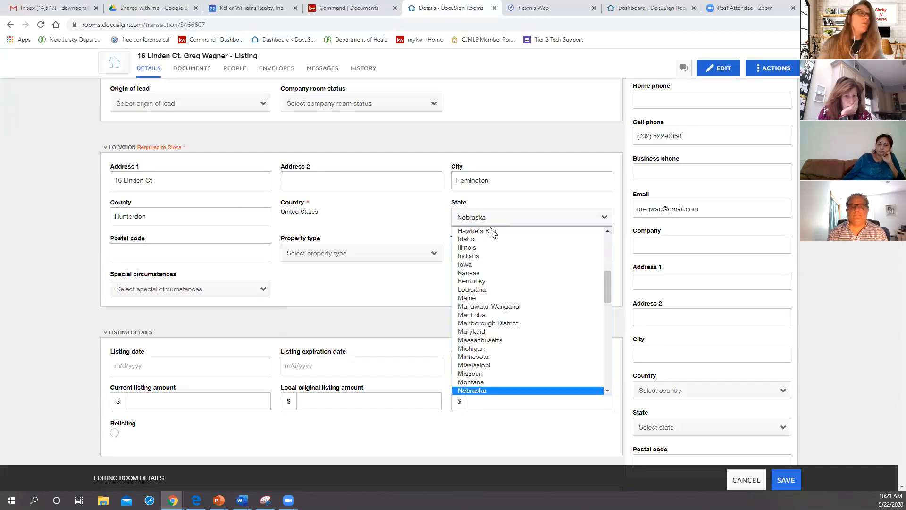
pyautogui.scroll(-4, 503, 340)
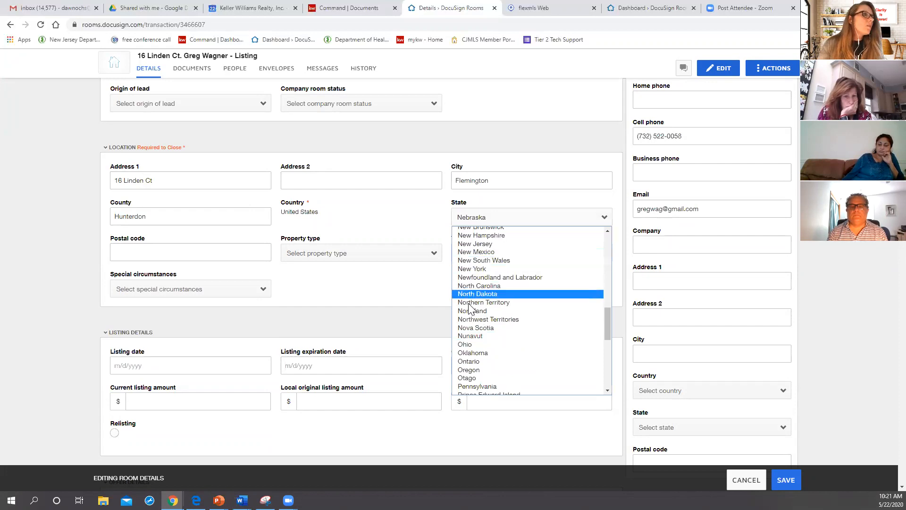
pyautogui.click(474, 244)
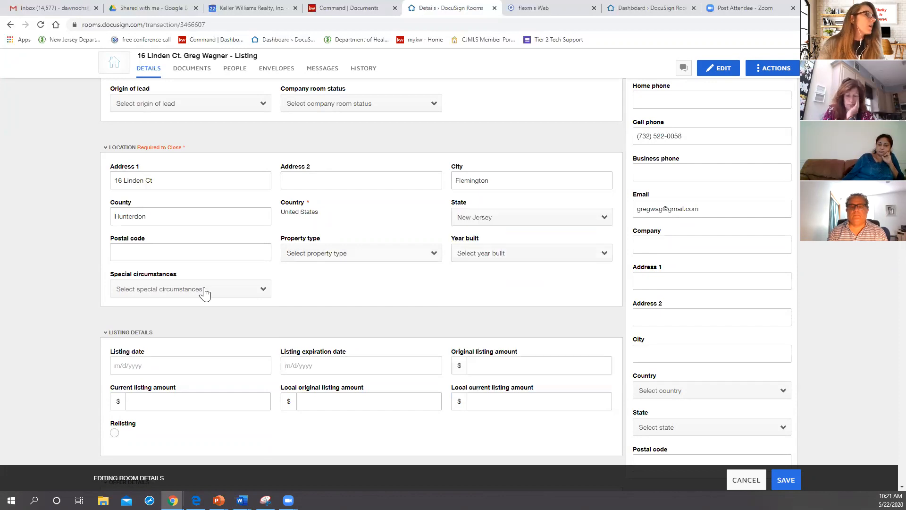
pyautogui.click(182, 251)
pyautogui.write('088')
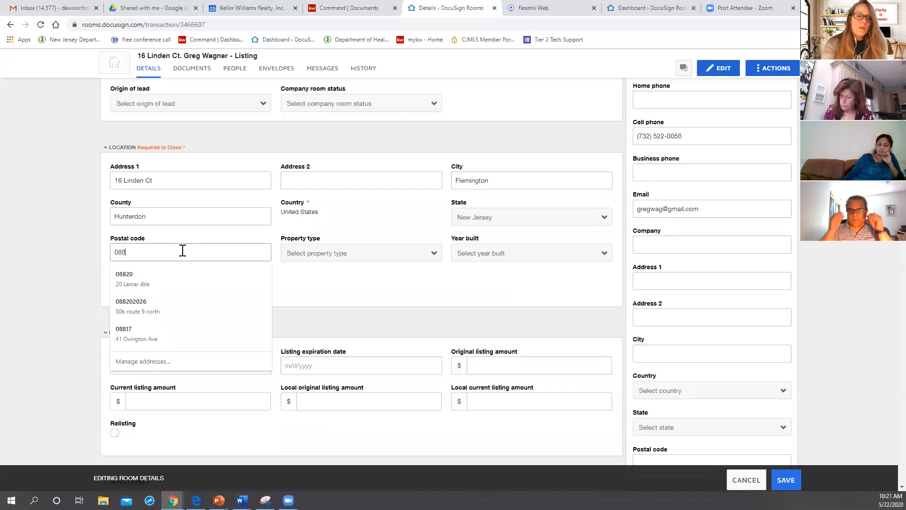
pyautogui.write('22')
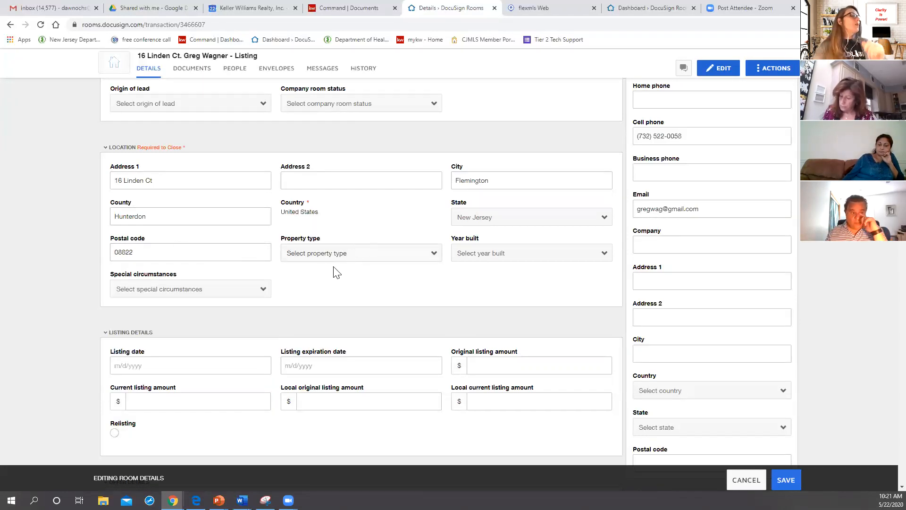
# Step: Set the listing date to 5/22/2020 and the listing expiration date to 11/27/2020
pyautogui.click(135, 366)
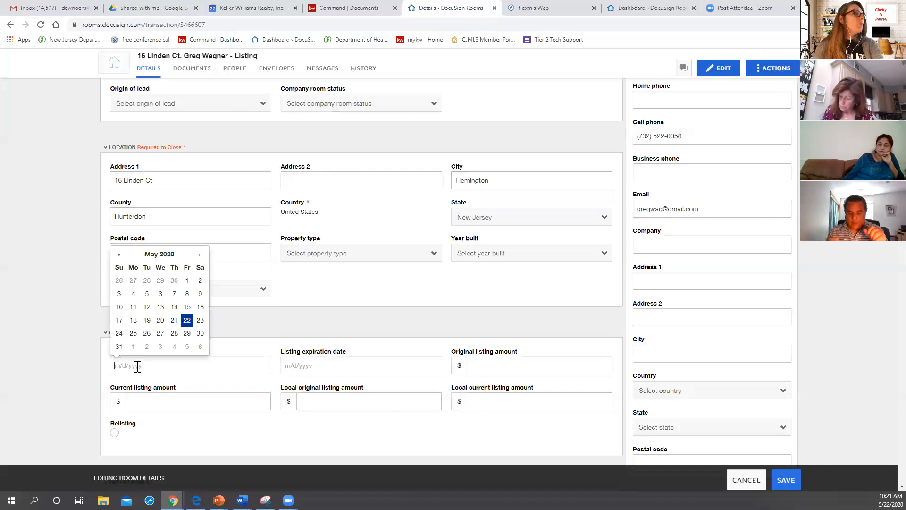
pyautogui.click(188, 321)
pyautogui.click(319, 366)
pyautogui.click(369, 257)
pyautogui.click(369, 257)
pyautogui.click(370, 257)
pyautogui.click(369, 257)
pyautogui.click(370, 258)
pyautogui.click(369, 258)
pyautogui.click(358, 333)
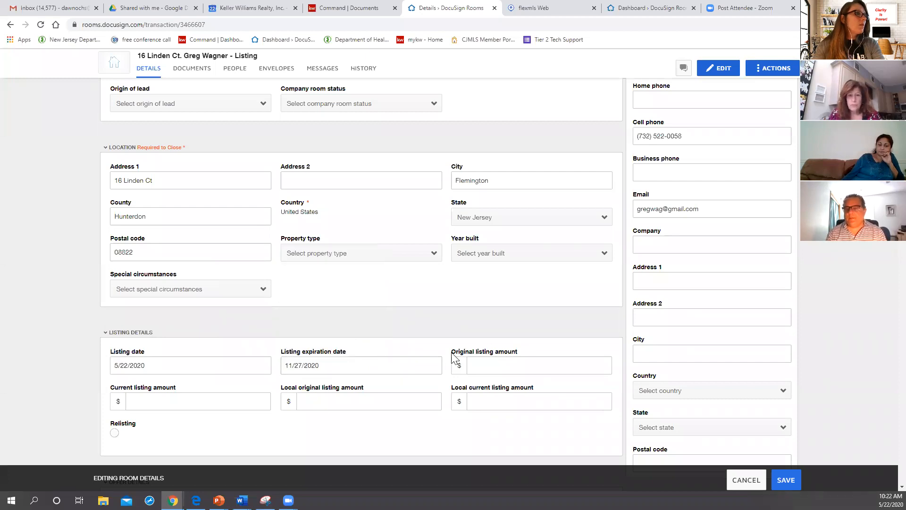
# Step: Set the original listing amount to 500000 in the listing details
pyautogui.click(486, 365)
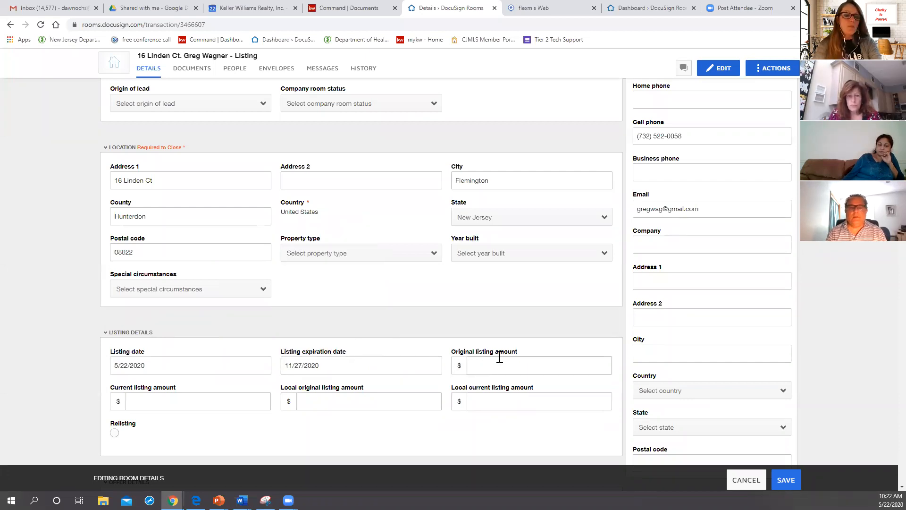
pyautogui.press('Tab')
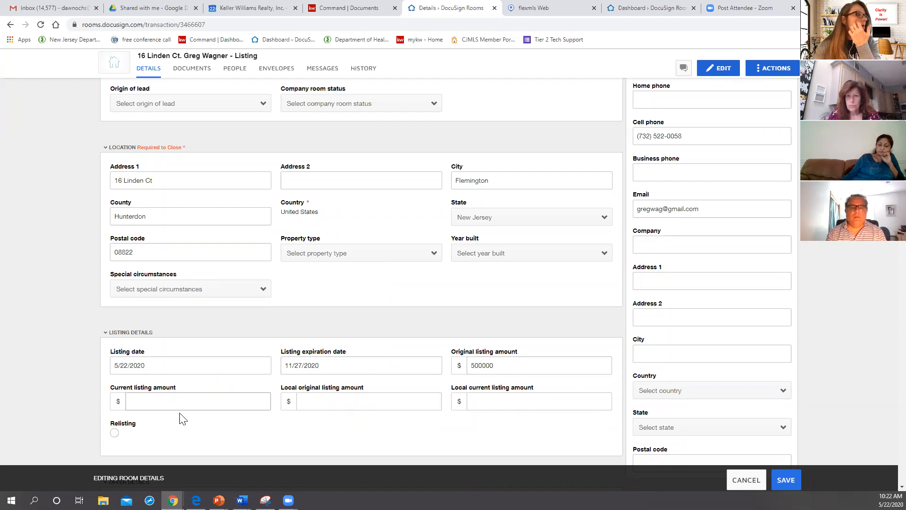
pyautogui.scroll(-3, 179, 415)
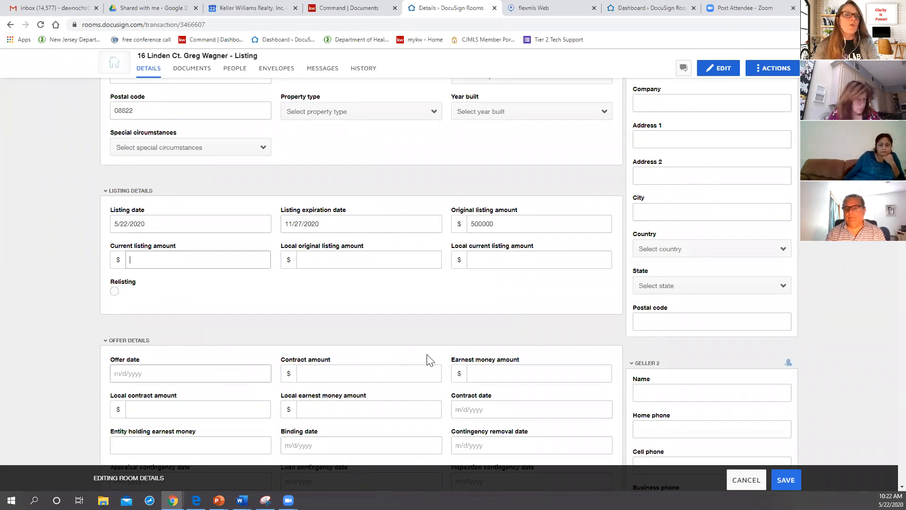
# Step: Collapse the Seller 1 and Seller 2 contact sections
pyautogui.scroll(4, 669, 265)
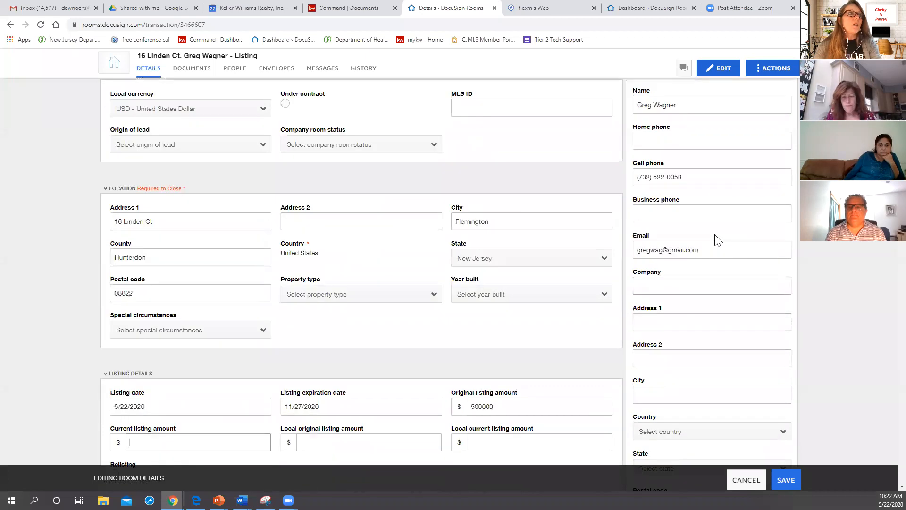
pyautogui.scroll(1, 717, 239)
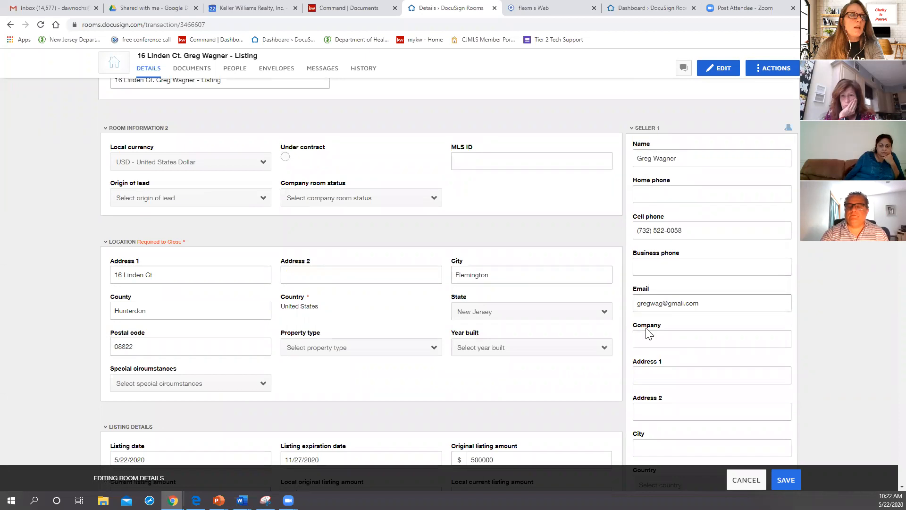
pyautogui.click(643, 128)
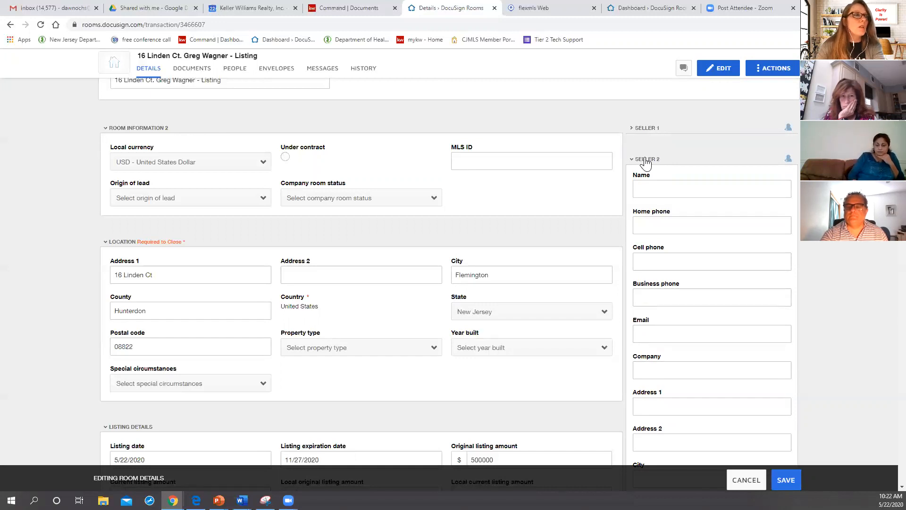
pyautogui.click(644, 159)
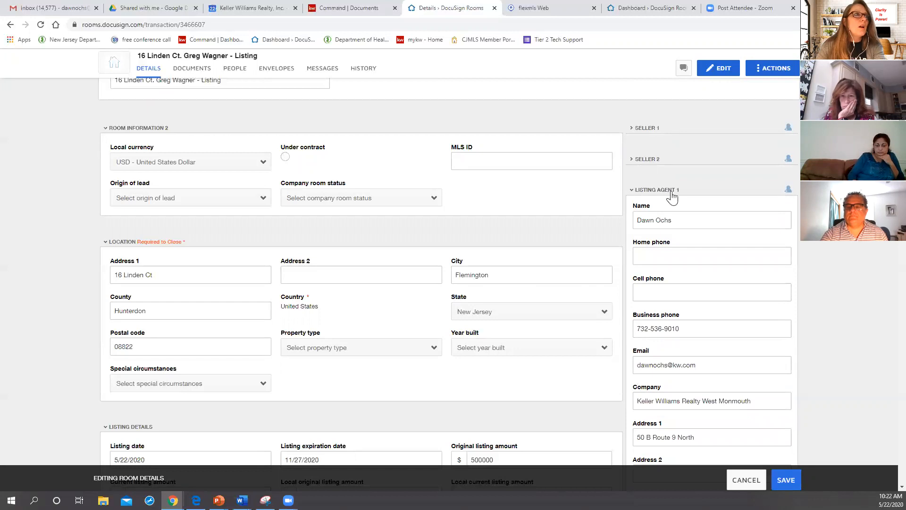
# Step: Append "LA" to the name of Listing Agent 1 and fill in the agent's cell phone number
pyautogui.click(678, 219)
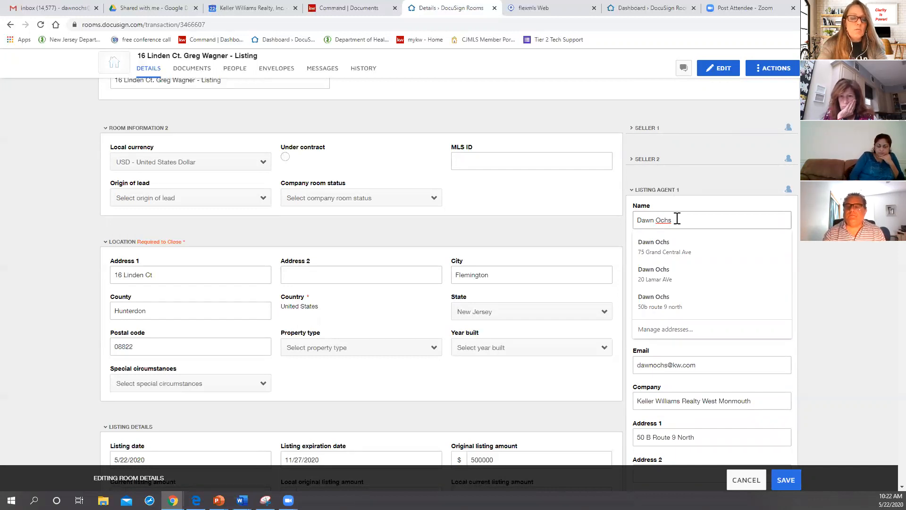
pyautogui.write('LA')
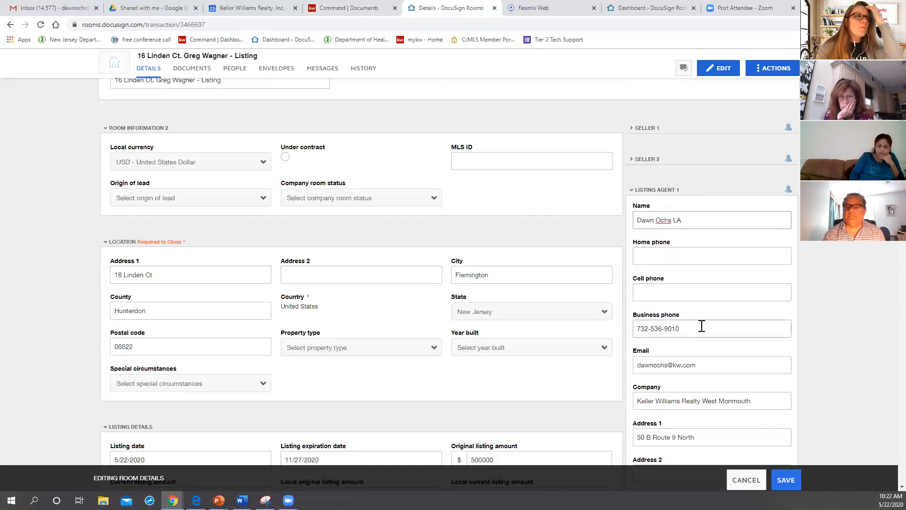
pyautogui.click(680, 293)
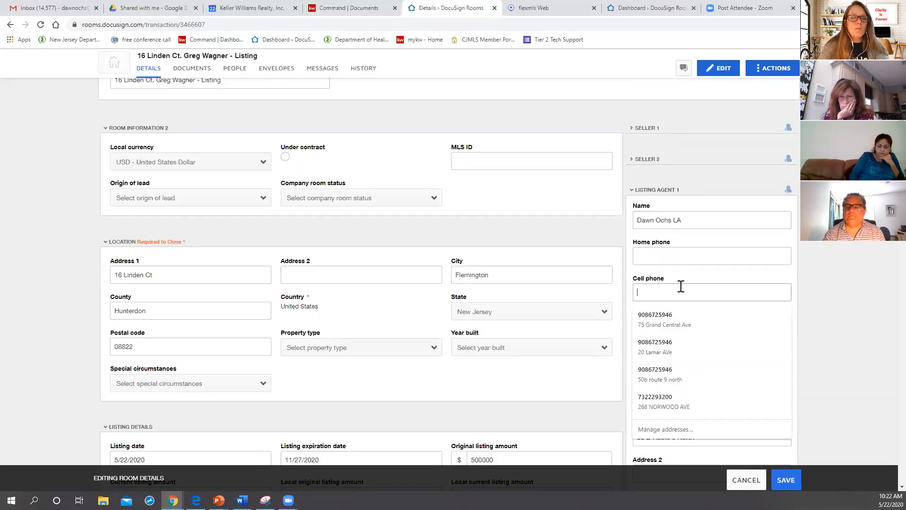
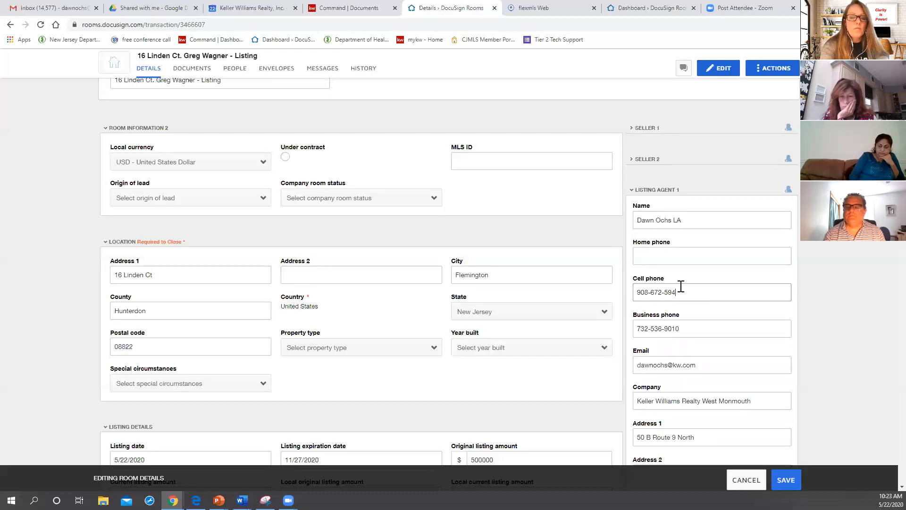
# Step: Fill in Listing Agent 1's city using the saved office address suggestion
pyautogui.scroll(-2, 675, 330)
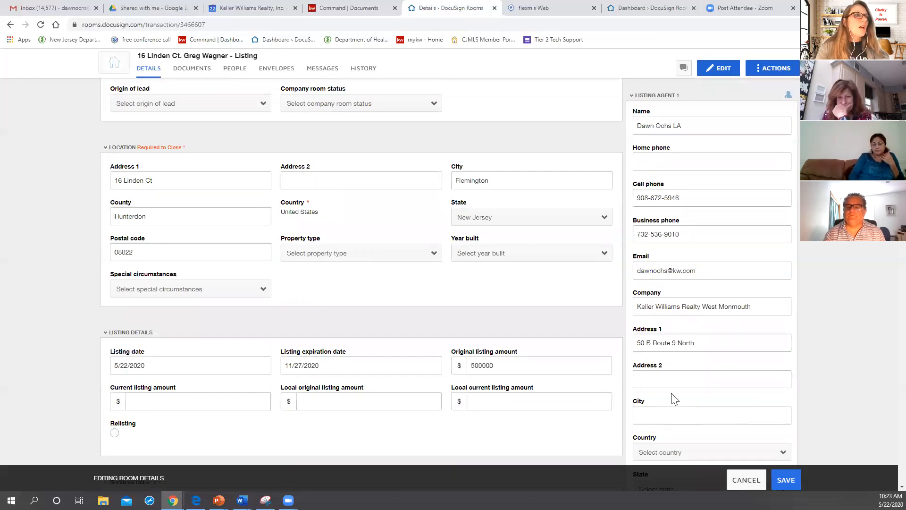
pyautogui.scroll(-1, 673, 399)
pyautogui.click(658, 369)
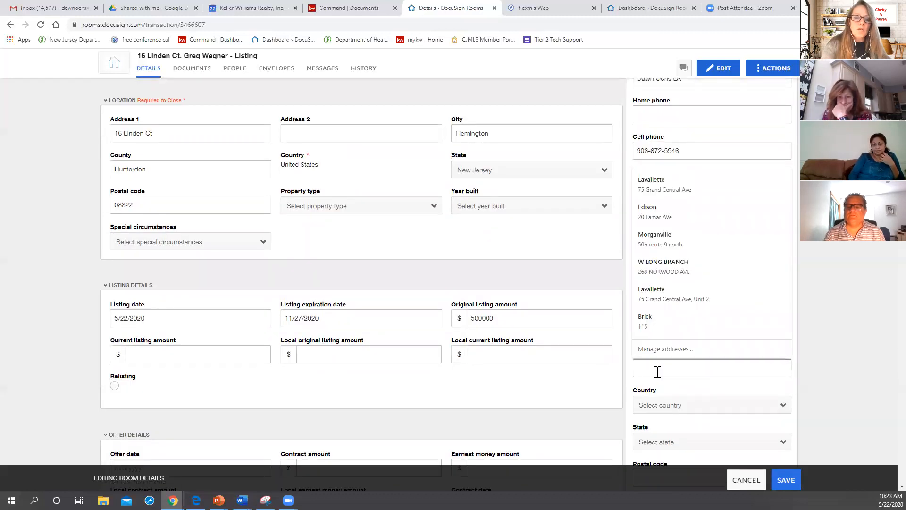
pyautogui.write('mor')
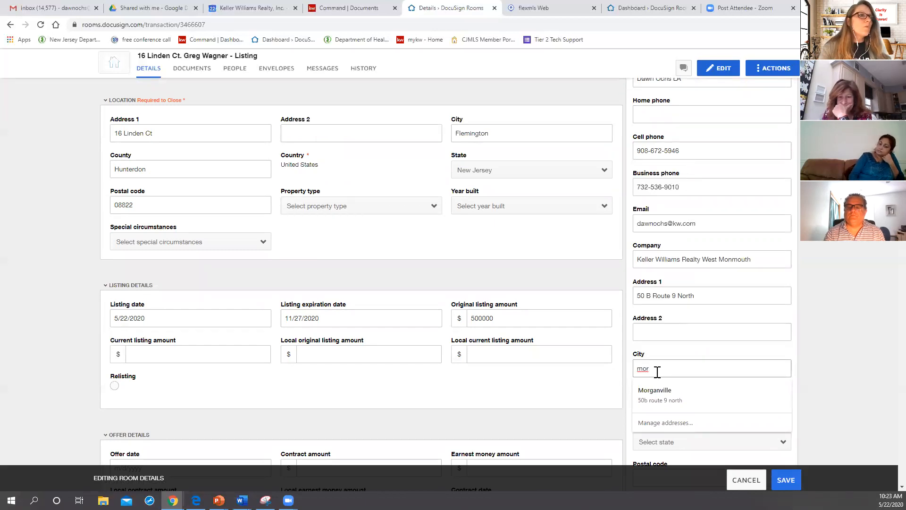
pyautogui.click(651, 390)
pyautogui.scroll(-2, 665, 377)
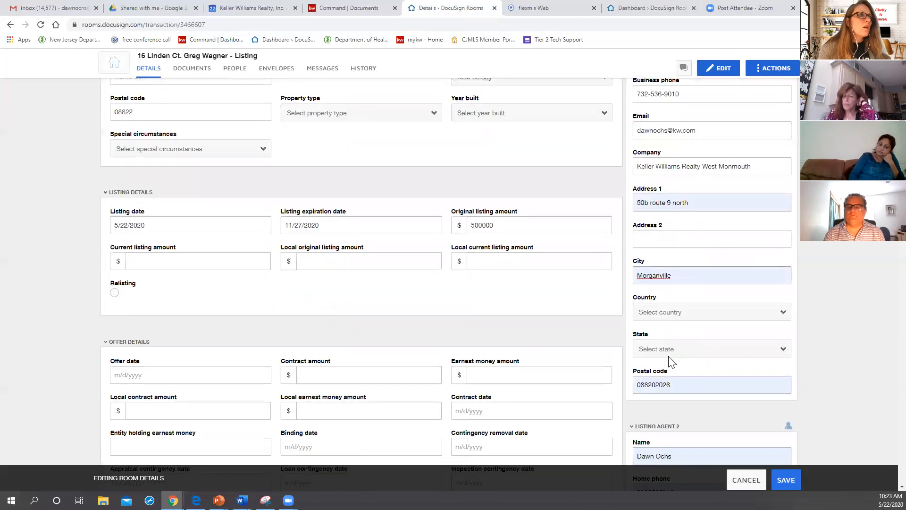
# Step: Set Listing Agent 1's country to United States and state to New Jersey
pyautogui.click(647, 316)
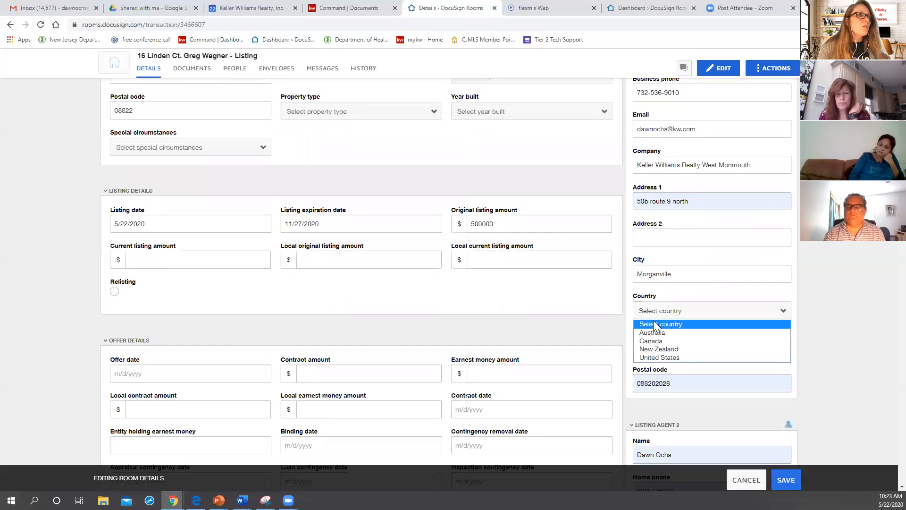
pyautogui.click(659, 357)
pyautogui.click(661, 348)
pyautogui.scroll(-3, 660, 319)
pyautogui.scroll(-2, 659, 320)
pyautogui.click(657, 253)
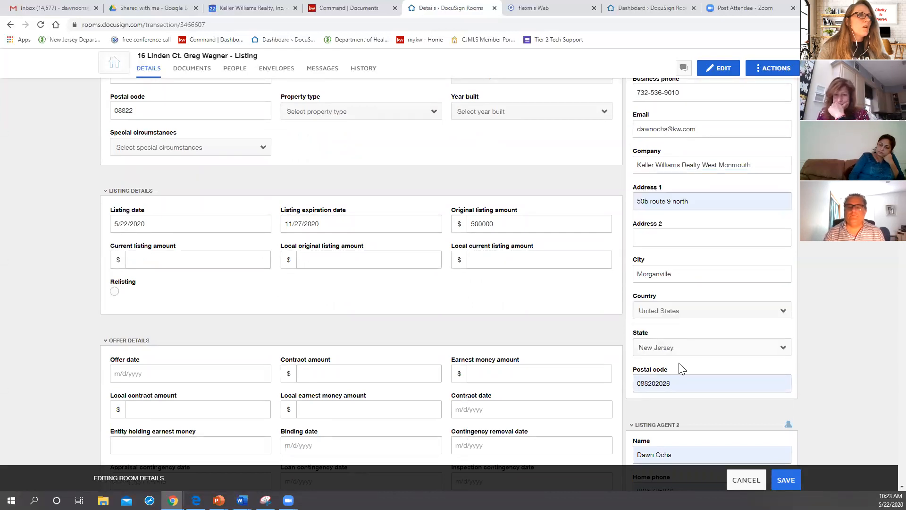
# Step: Replace Listing Agent 1's autofilled postal code with the office's correct postal code
pyautogui.scroll(-1, 678, 363)
pyautogui.doubleClick(675, 341)
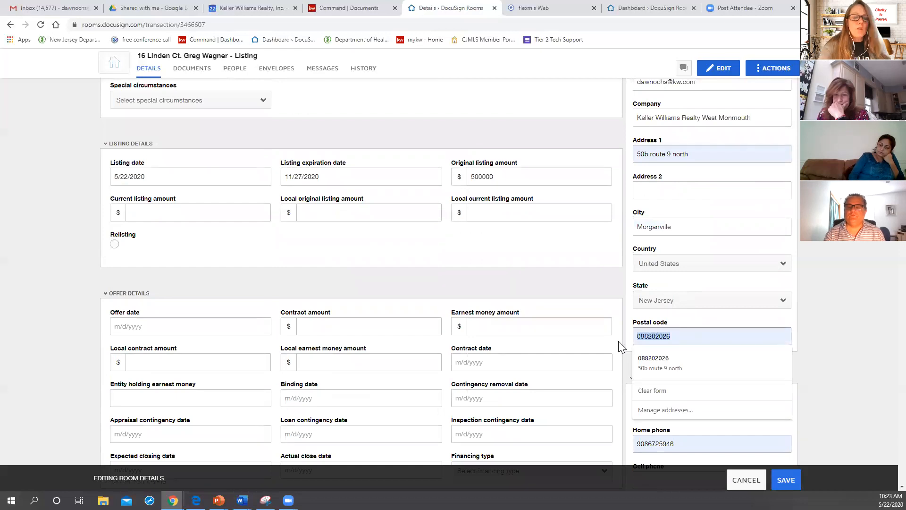
pyautogui.write('07751')
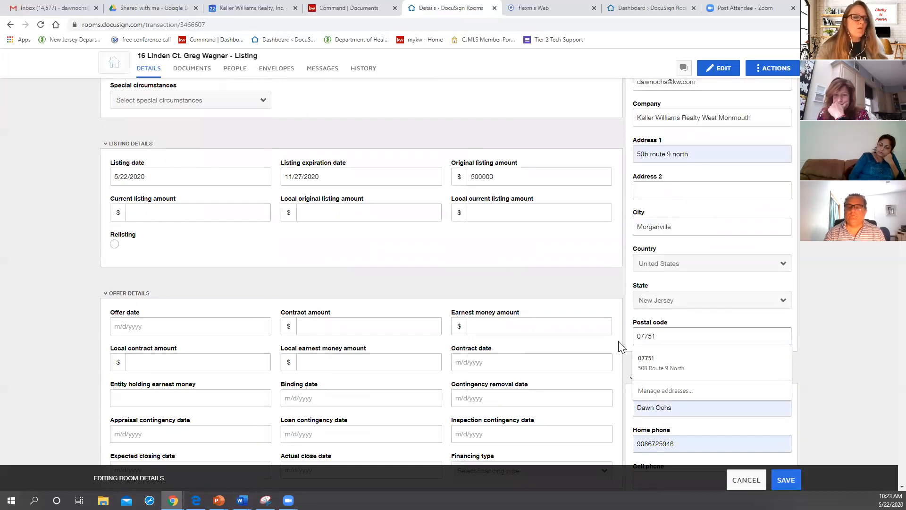
pyautogui.press('Tab')
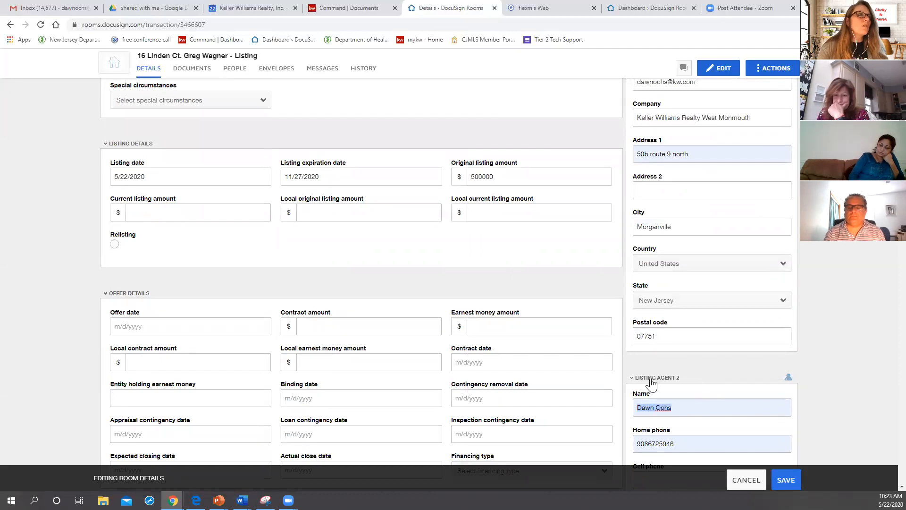
pyautogui.scroll(-4, 692, 358)
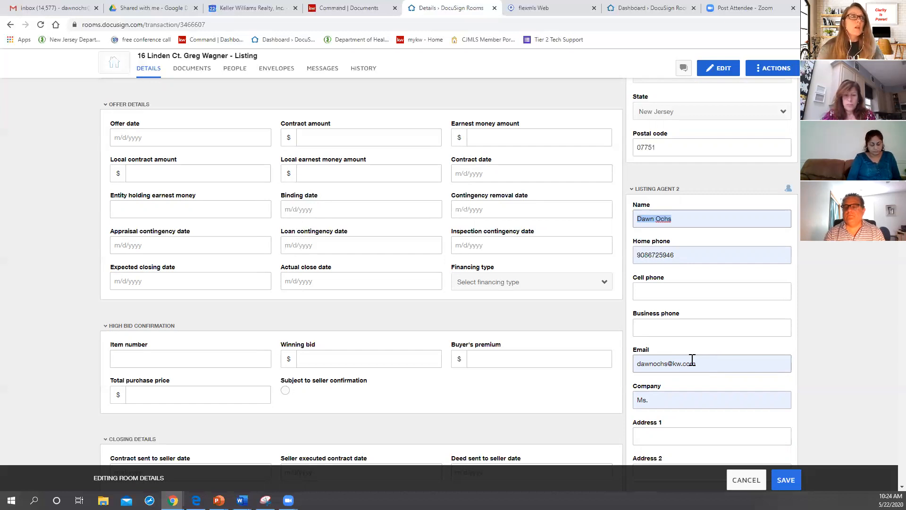
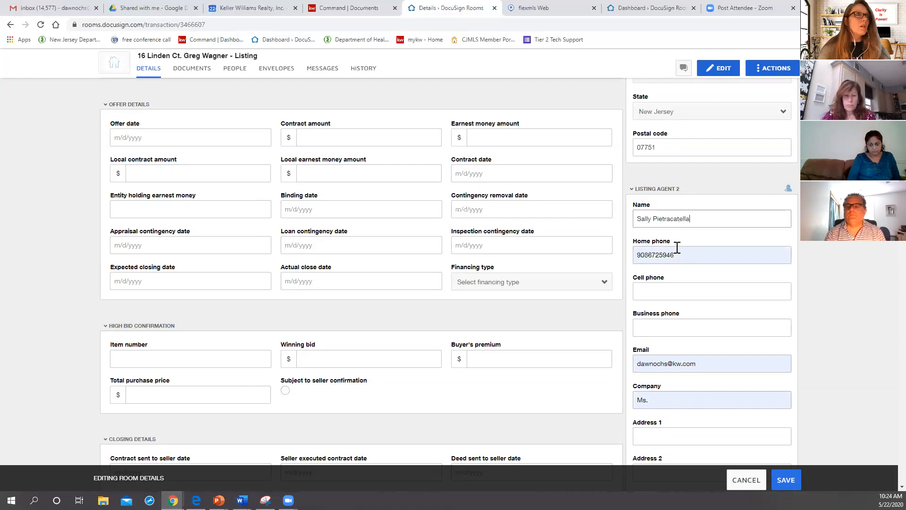
# Step: Replace Listing Agent 2's autofilled name and e-mail with the second agent's full name and e-mail address
pyautogui.click(690, 366)
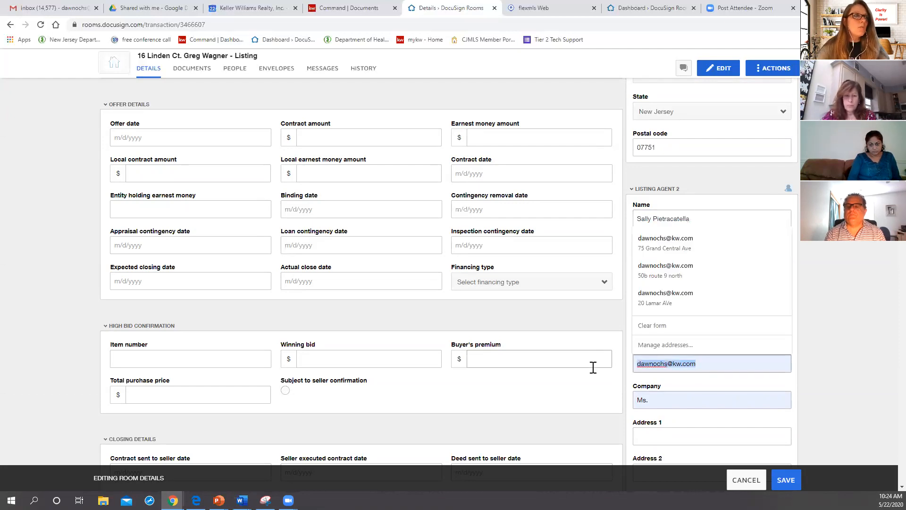
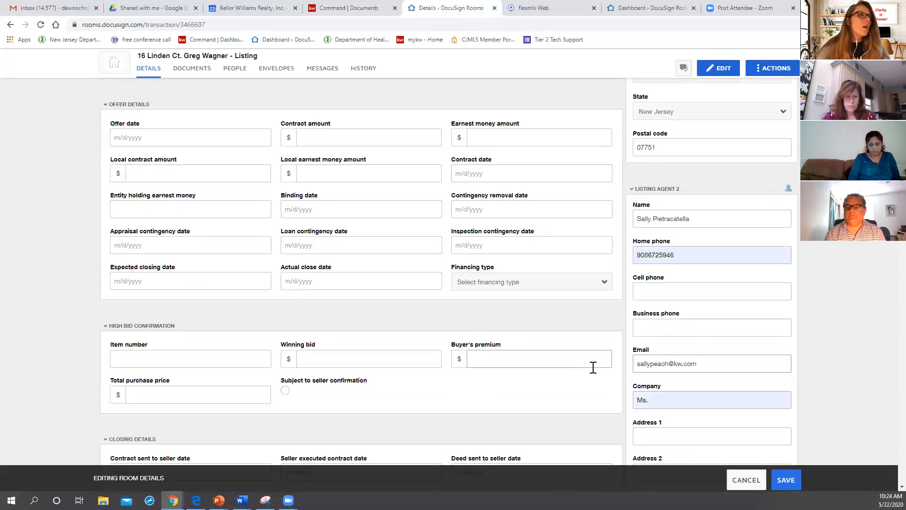
# Step: Clear Listing Agent 2's autofilled company and save the room details
pyautogui.scroll(-2, 673, 402)
pyautogui.click(663, 304)
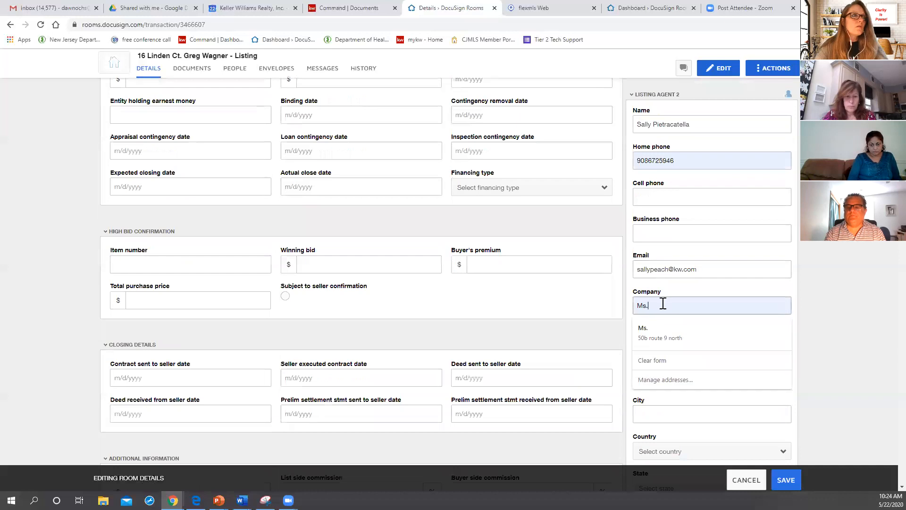
pyautogui.hotkey('ctrl', 'a')
pyautogui.press('BackSpace')
pyautogui.scroll(-1, 657, 364)
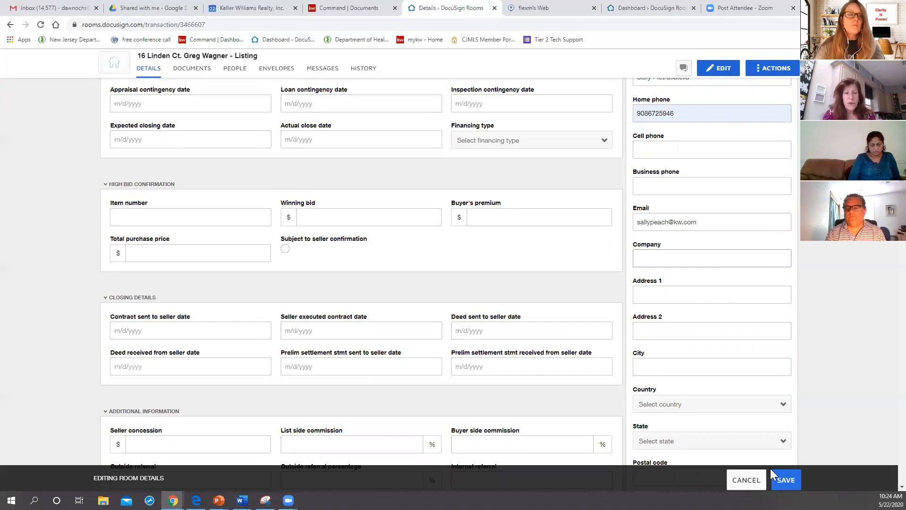
pyautogui.click(796, 483)
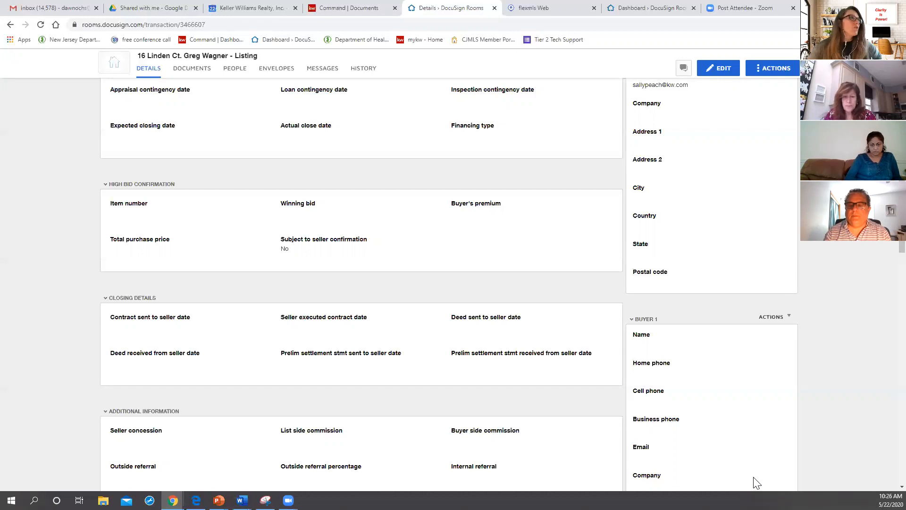
# Step: Go to the room's documents and start adding documents from DocuSign Forms
pyautogui.scroll(8, 640, 340)
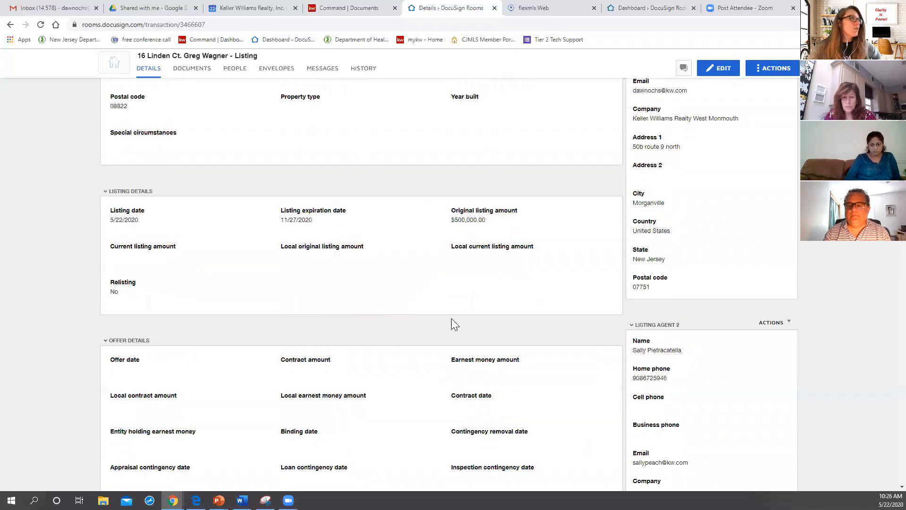
pyautogui.scroll(4, 453, 325)
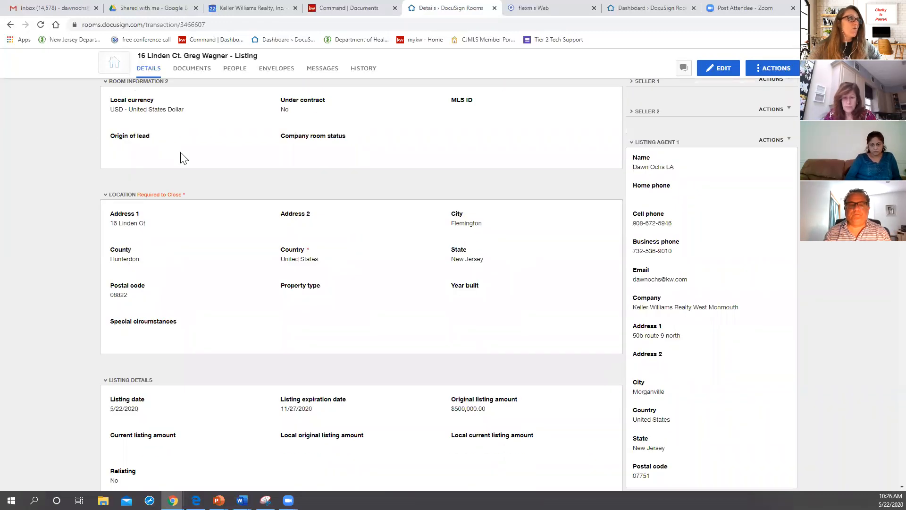
pyautogui.scroll(3, 184, 158)
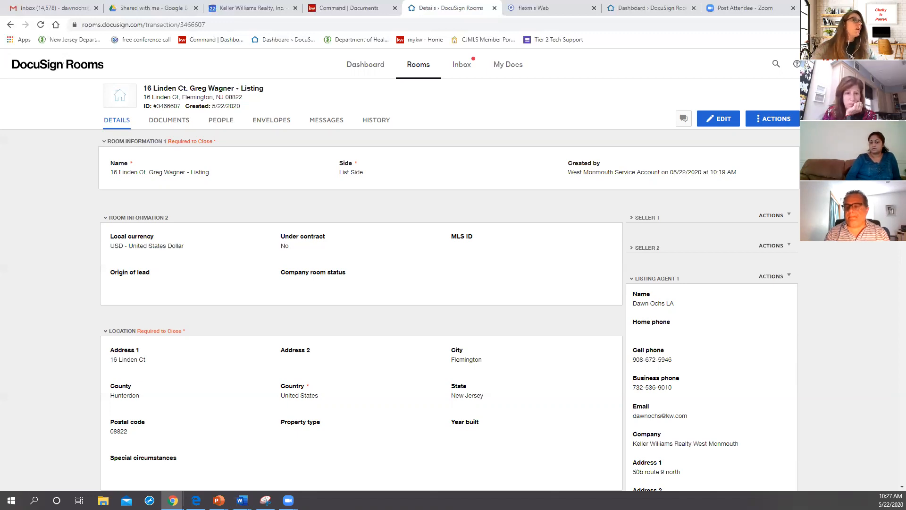
pyautogui.click(166, 125)
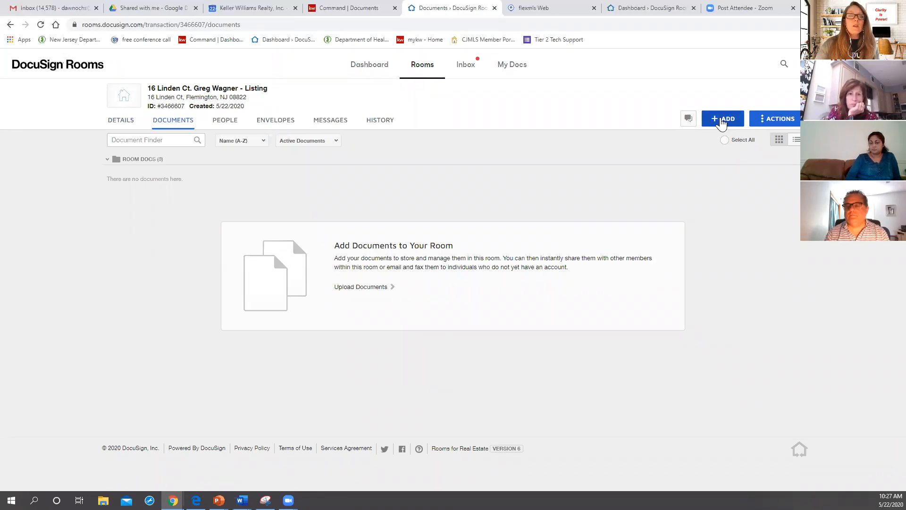
pyautogui.click(725, 125)
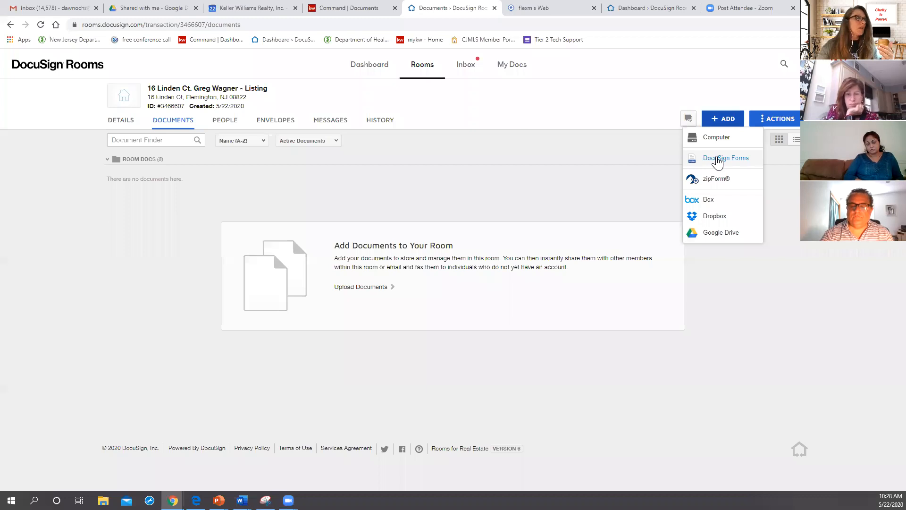
pyautogui.click(718, 161)
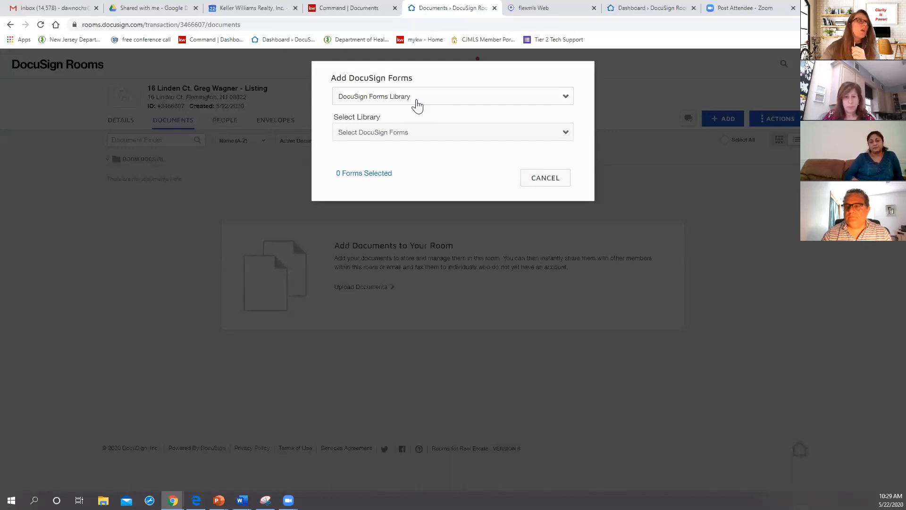
# Step: Add all forms from the DocuSign Forms Group "LISTING - You represent the Seller" to the room
pyautogui.click(418, 105)
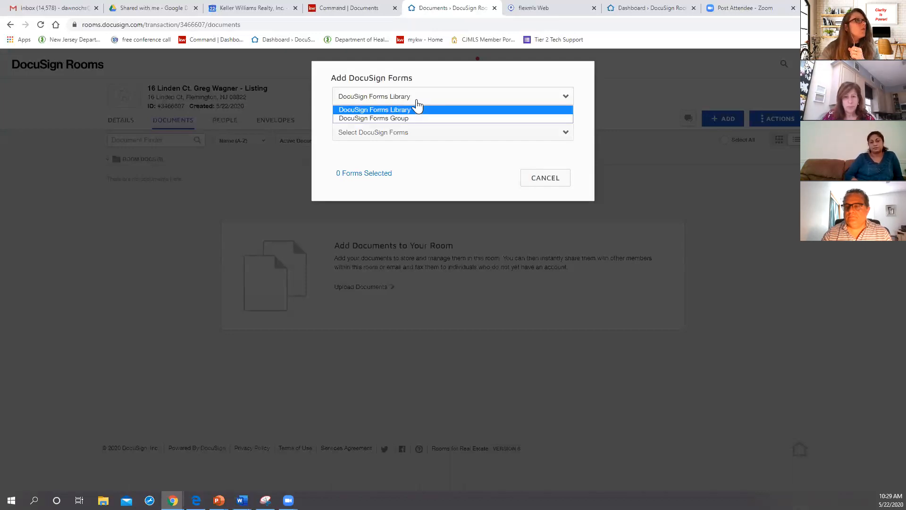
pyautogui.click(398, 119)
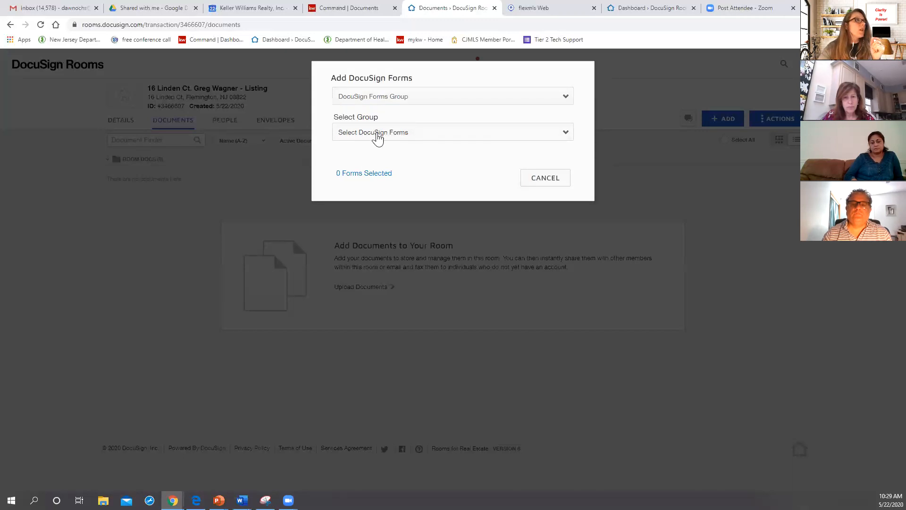
pyautogui.click(377, 136)
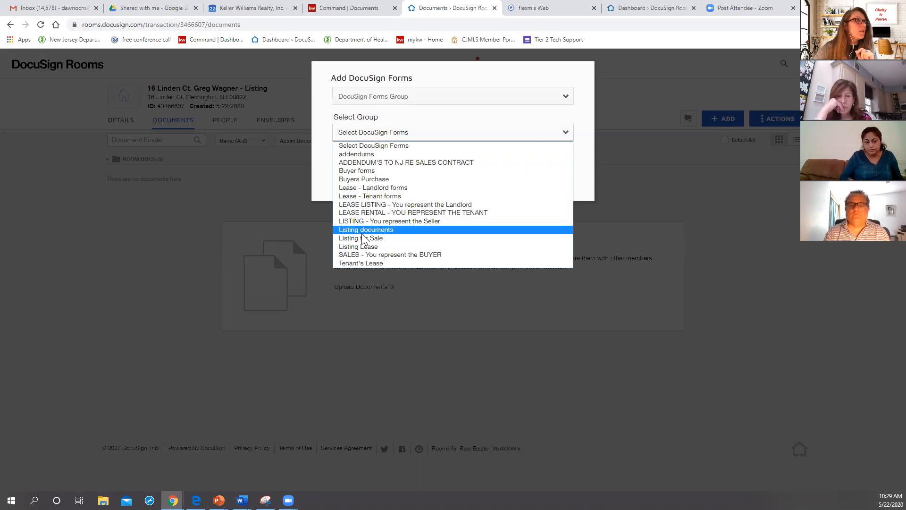
pyautogui.click(410, 222)
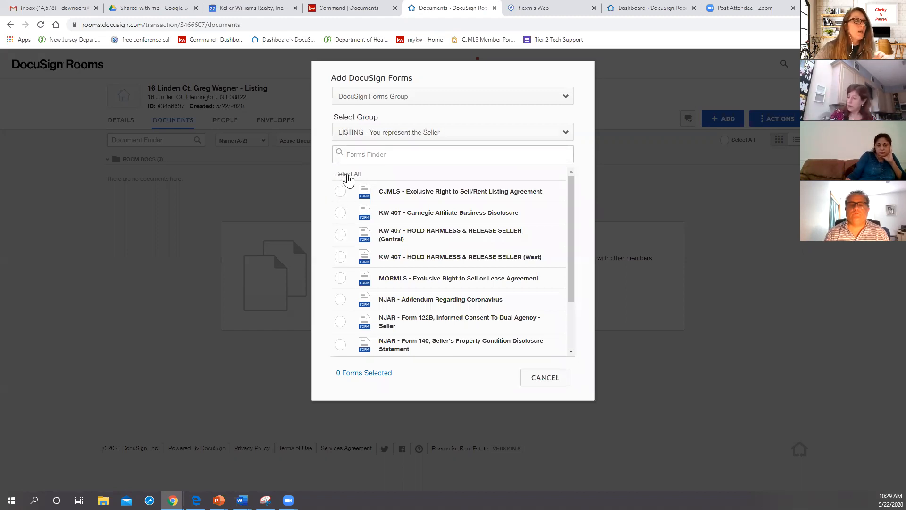
pyautogui.click(348, 175)
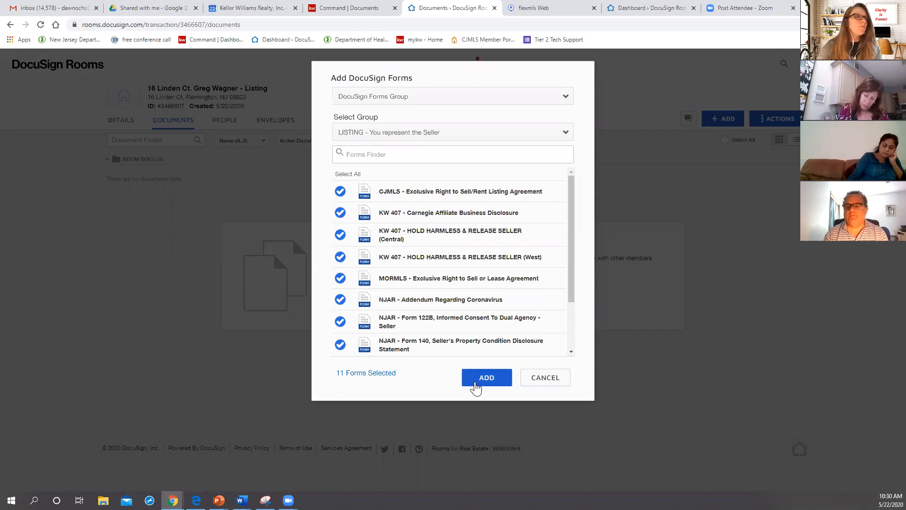
pyautogui.click(486, 378)
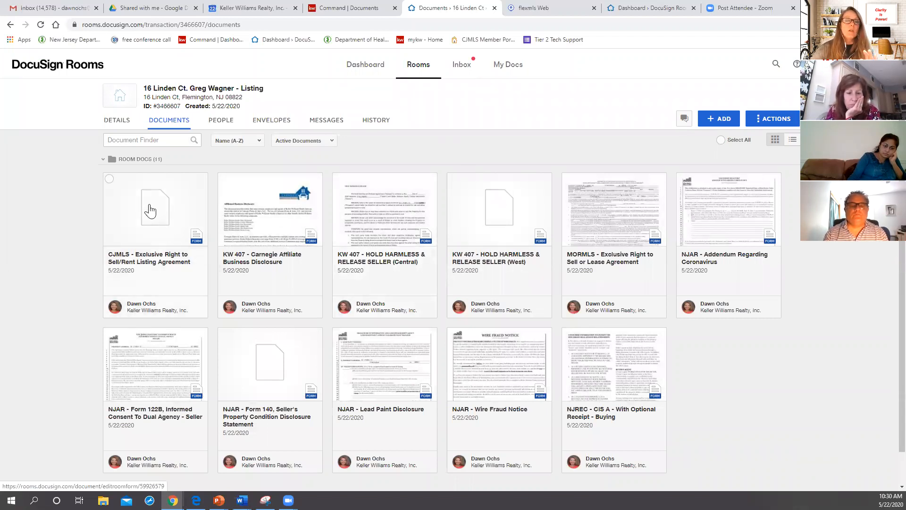
# Step: Open the "MORMLS - Exclusive Right to Sell or Lease Agreement" form, leaving no room documents selected
pyautogui.click(109, 179)
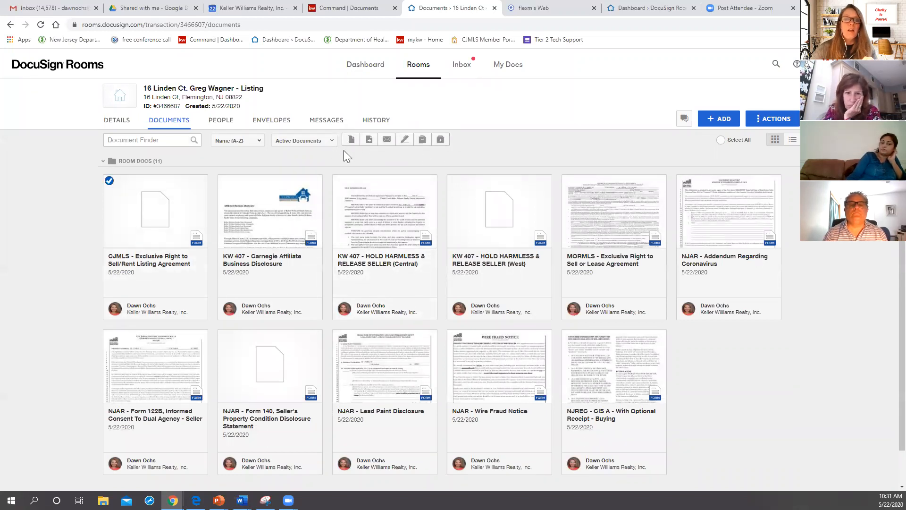
pyautogui.click(110, 181)
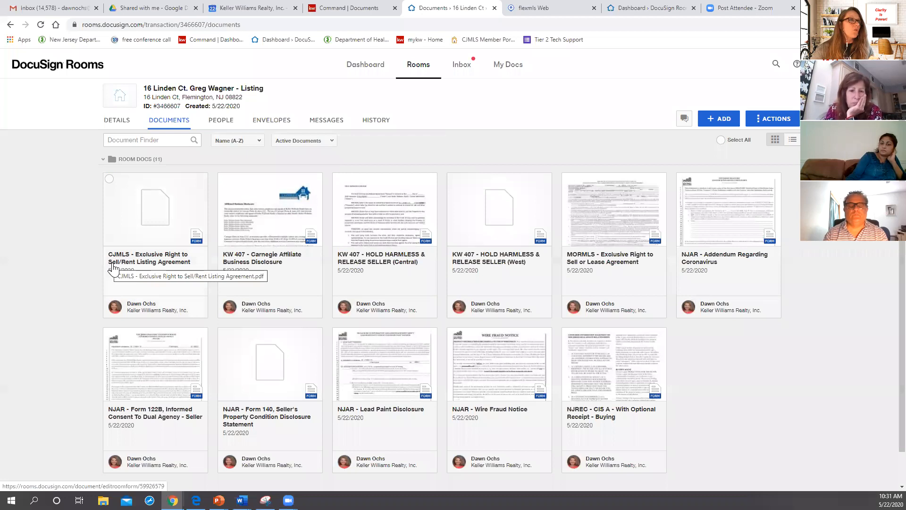
pyautogui.click(595, 220)
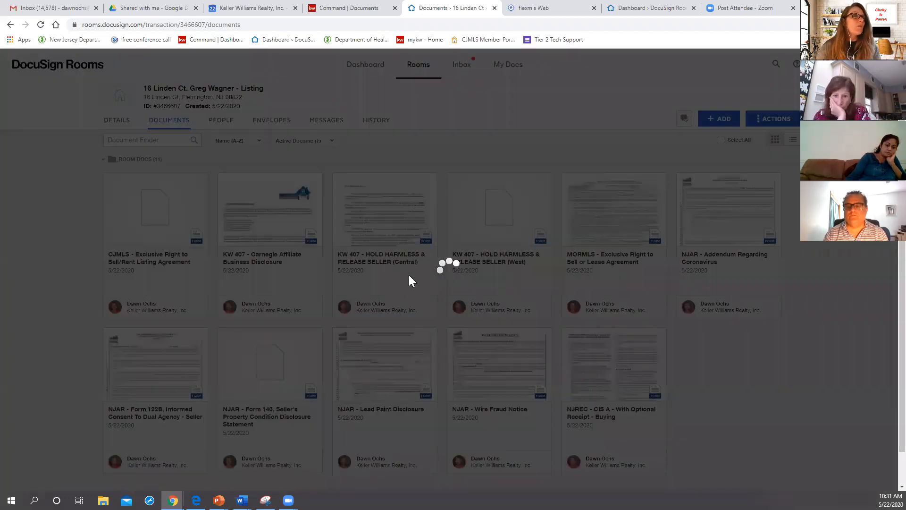
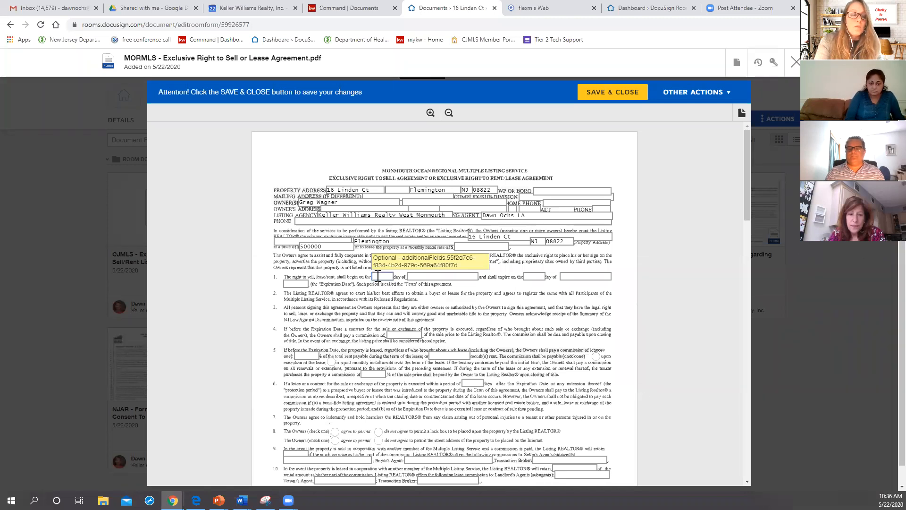
# Step: Set the agreement's term in section 1 to begin on the "21st" day of "may" and expire on the "29" day of "nov"
pyautogui.write('1st')
pyautogui.press('Tab')
pyautogui.write('may')
pyautogui.press('Tab')
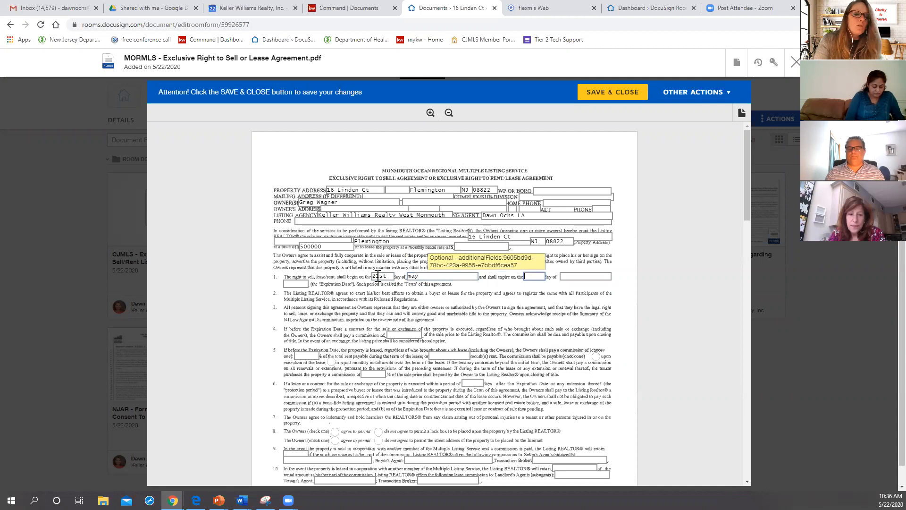
pyautogui.write('29')
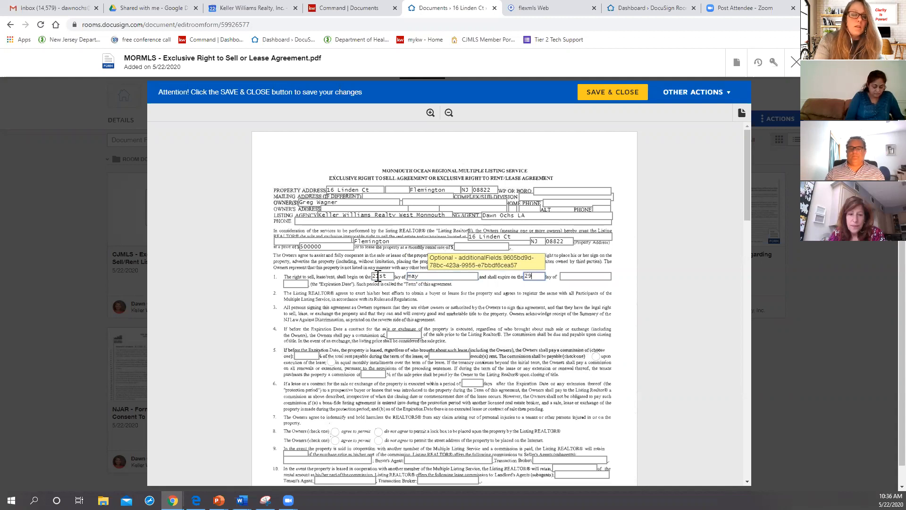
pyautogui.press('Tab')
pyautogui.write('nov')
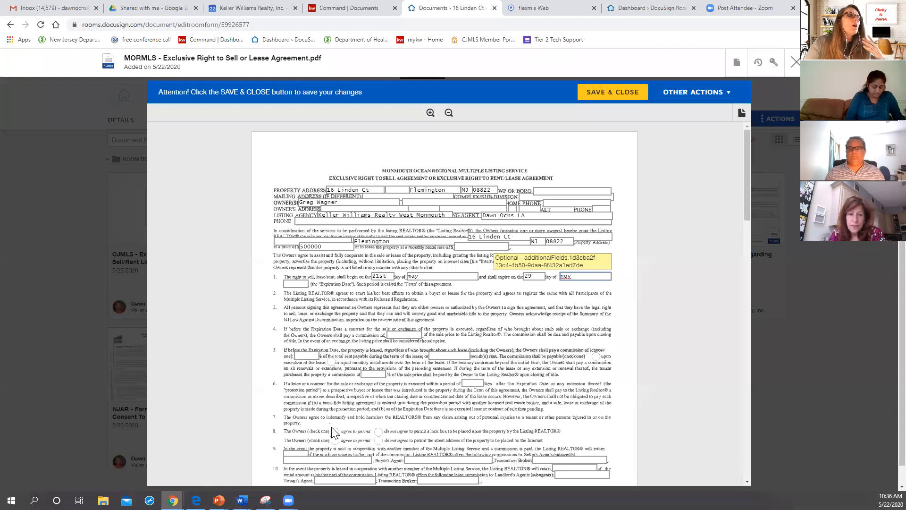
# Step: In section 8, mark that the owners do not agree to permit a lock box but agree to permit the street address on the Internet
pyautogui.scroll(-2, 335, 357)
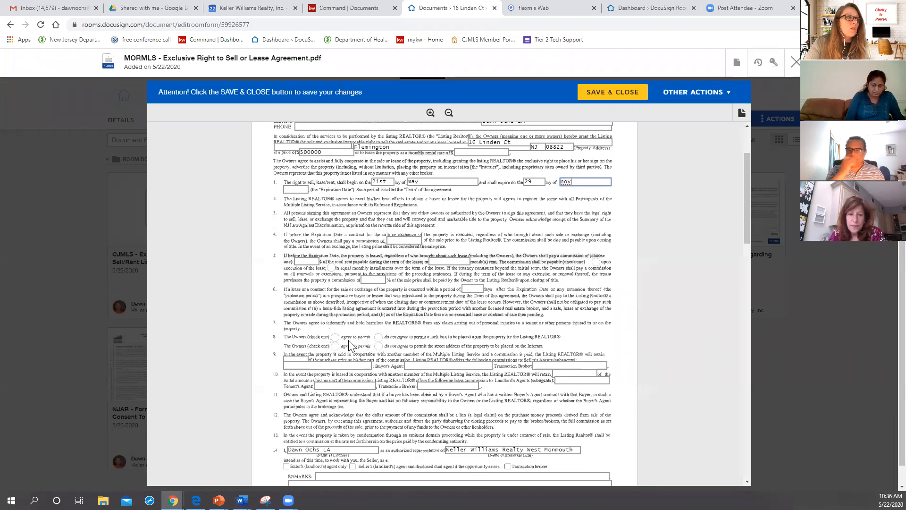
pyautogui.click(335, 338)
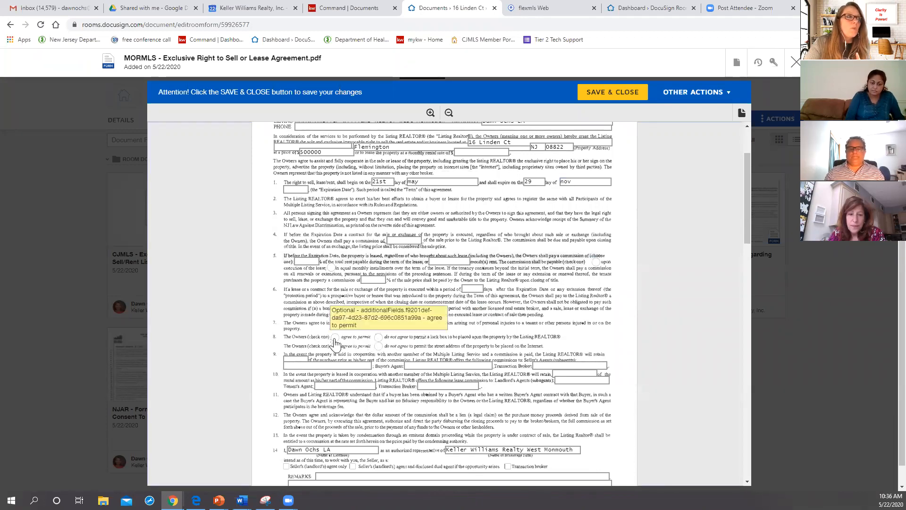
pyautogui.click(378, 338)
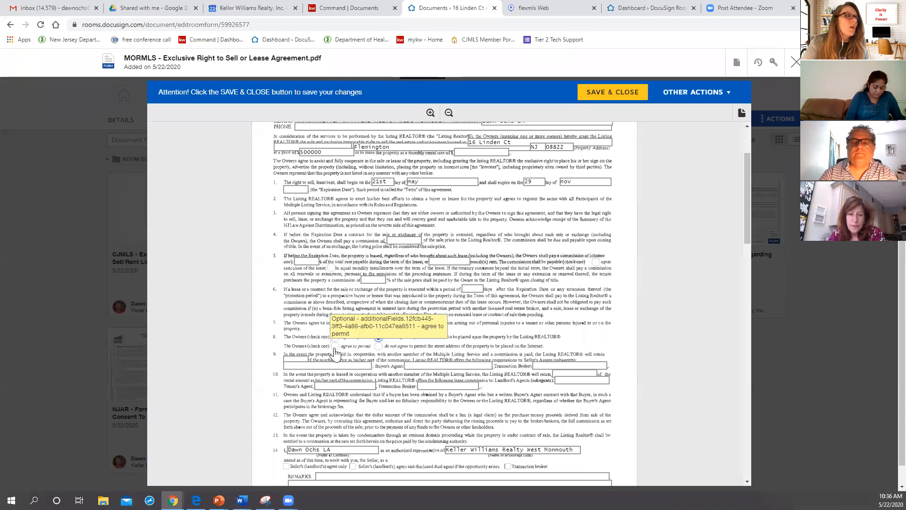
pyautogui.click(335, 348)
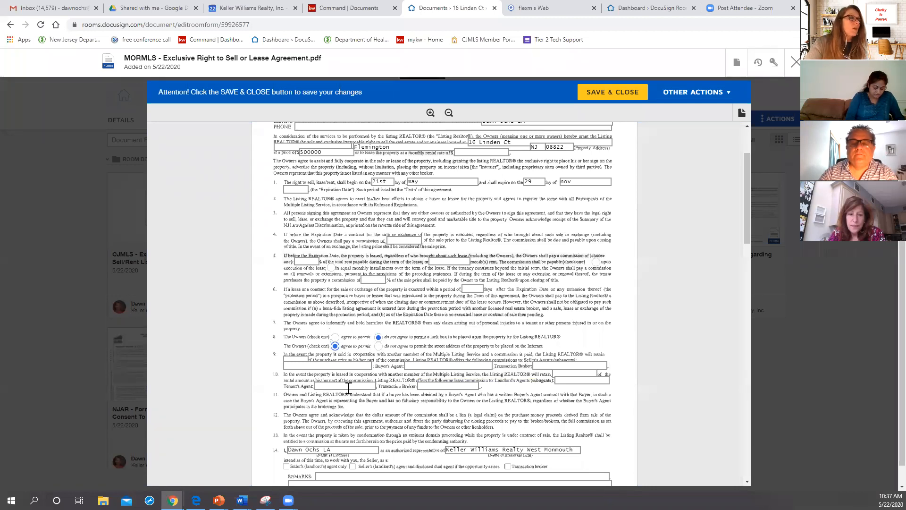
# Step: Enter "chandelier included" in the agreement's remarks, then save and close the form
pyautogui.scroll(-1, 355, 421)
pyautogui.scroll(-1, 355, 421)
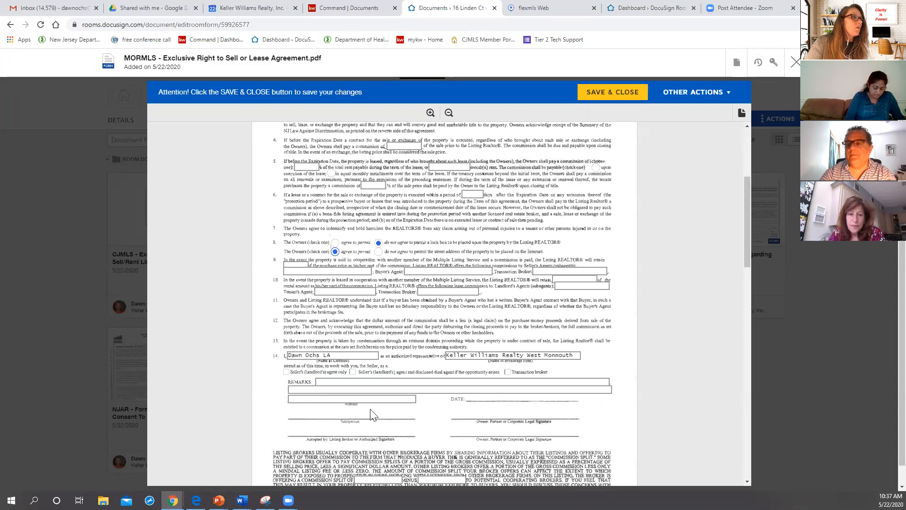
pyautogui.scroll(-1, 390, 436)
pyautogui.scroll(-1, 391, 436)
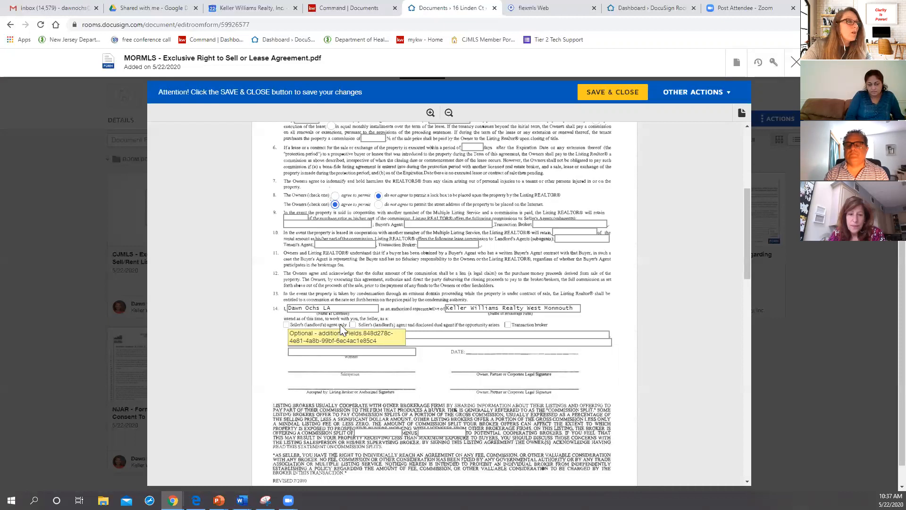
pyautogui.click(349, 333)
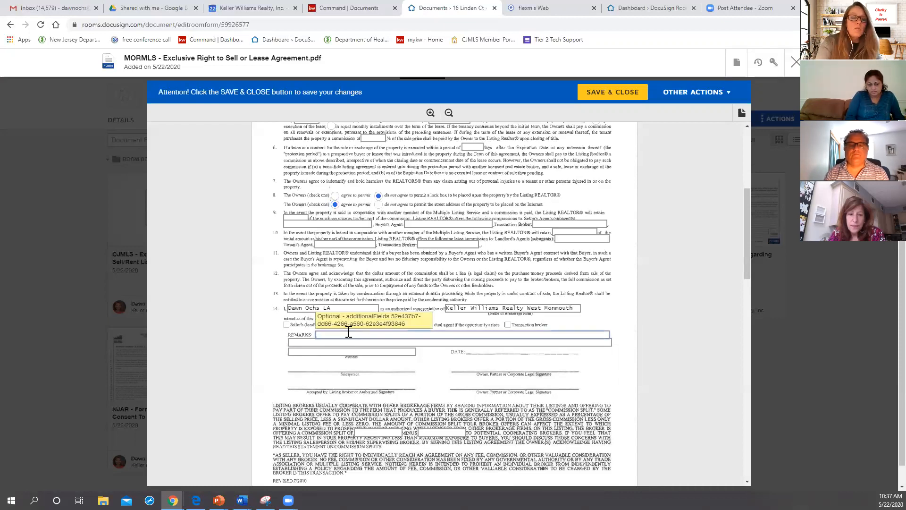
pyautogui.write('chandelier included')
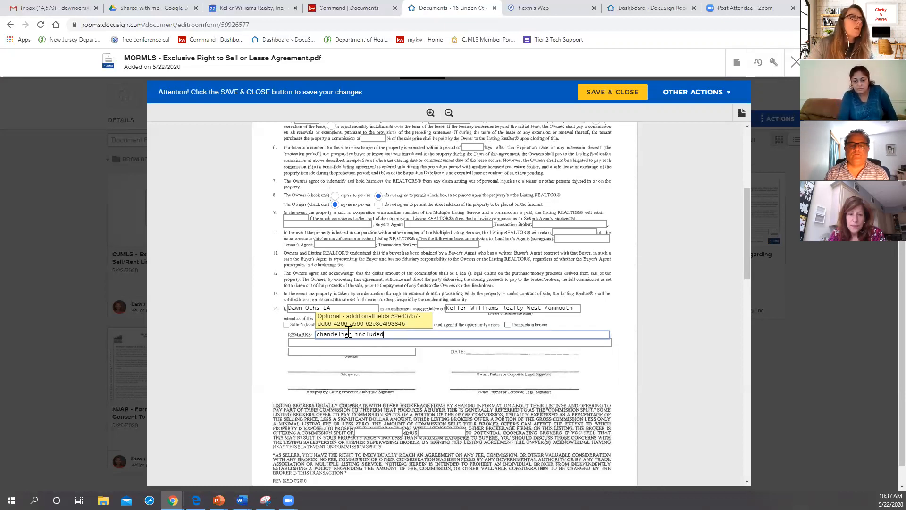
pyautogui.click(613, 93)
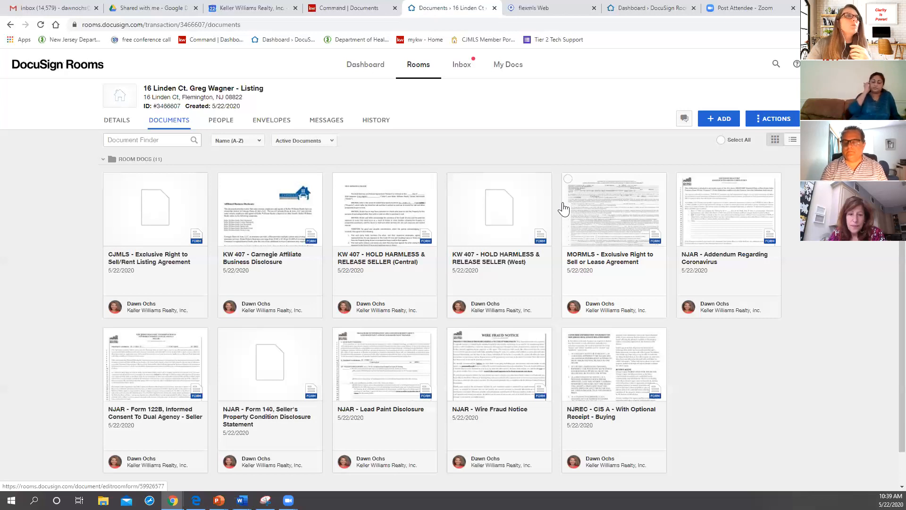
# Step: Create a DocuSign envelope from the MORMLS Exclusive Right to Sell or Lease Agreement and name it "Listing agreement training may 22"
pyautogui.click(569, 180)
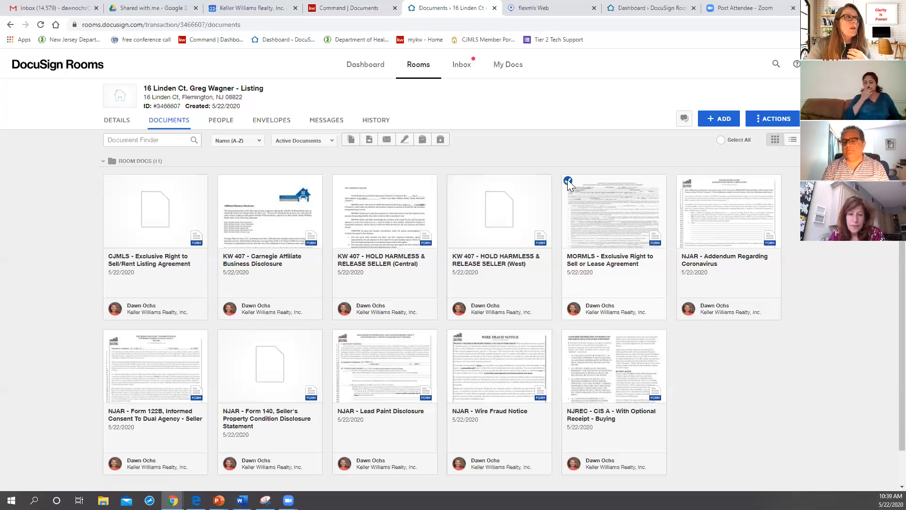
pyautogui.click(405, 140)
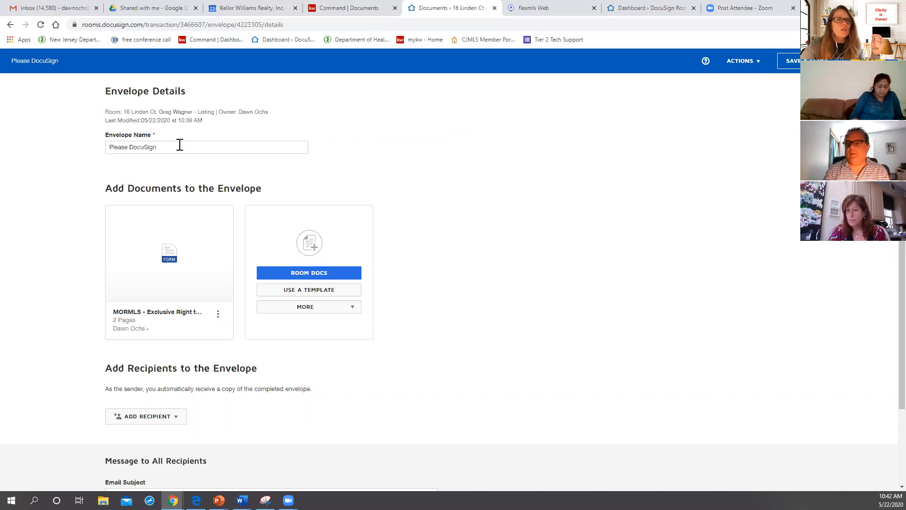
pyautogui.moveTo(178, 145); pyautogui.dragTo(18, 146)
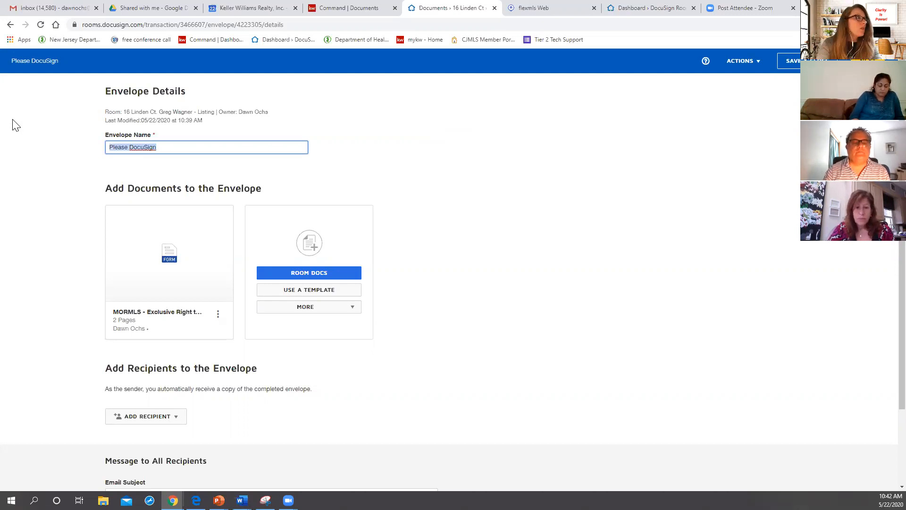
pyautogui.write('L')
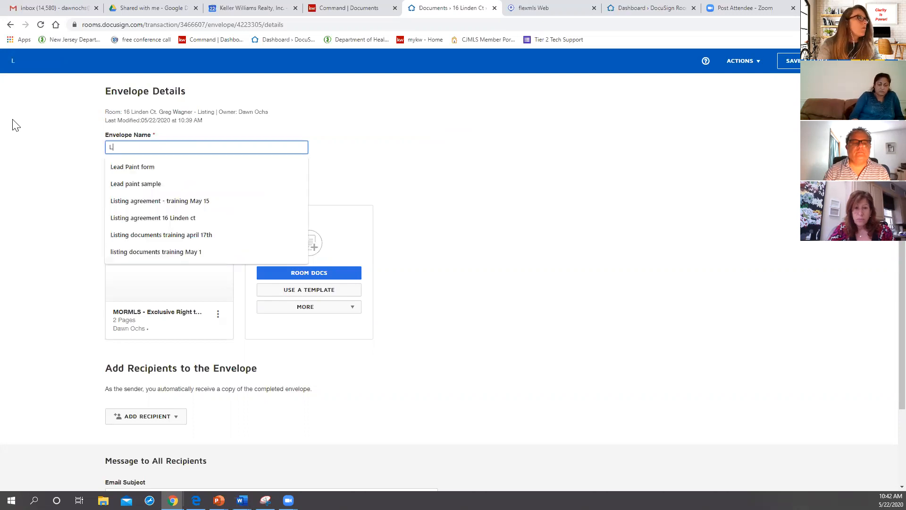
pyautogui.write('isgi')
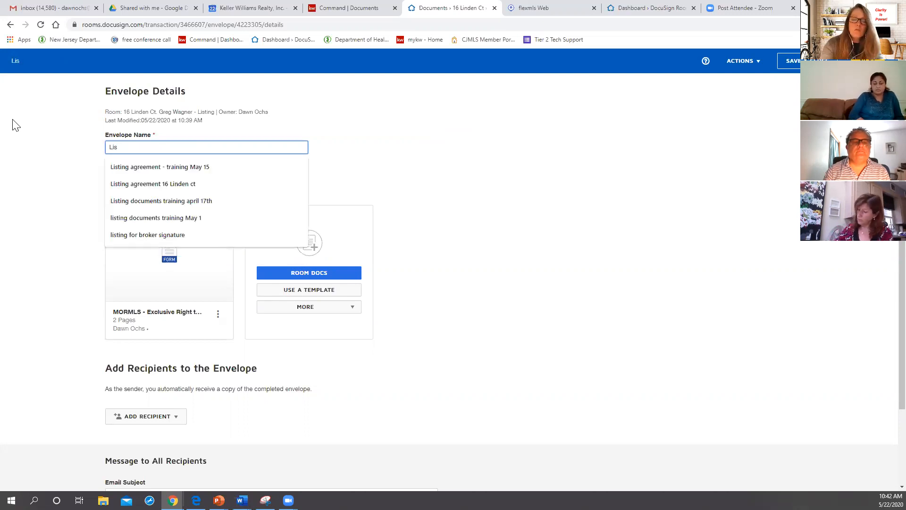
pyautogui.press('BackSpace')
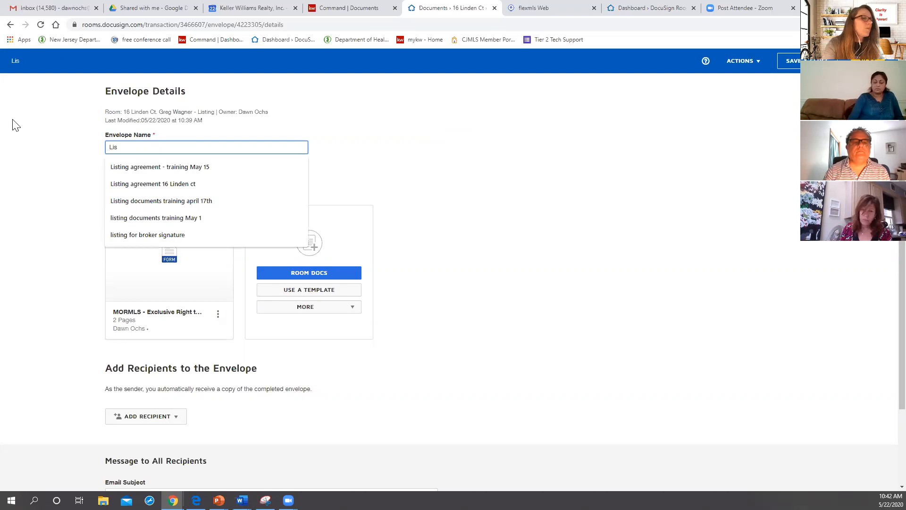
pyautogui.write('ting a')
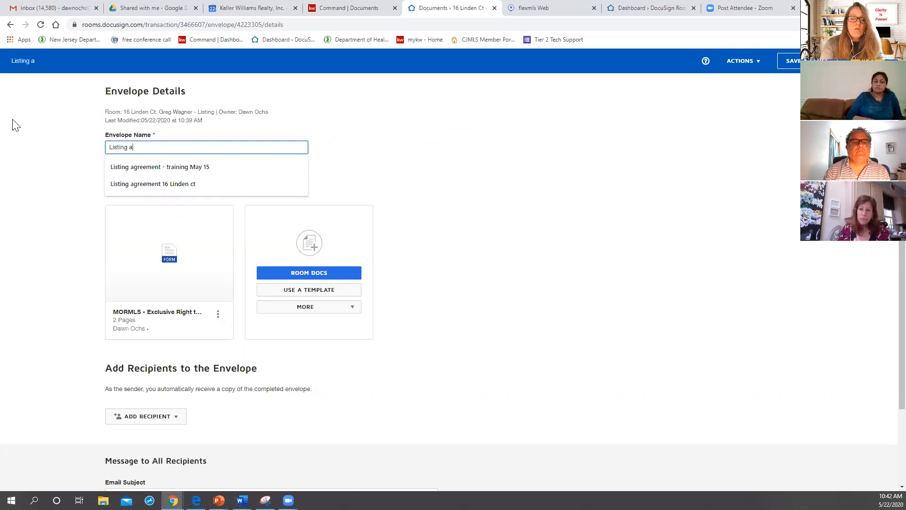
pyautogui.write('greement t')
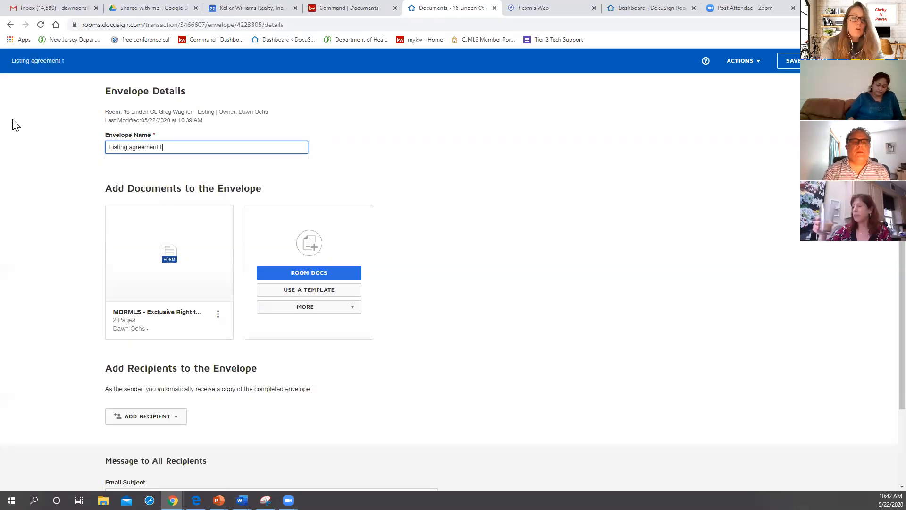
pyautogui.write('raining may 21')
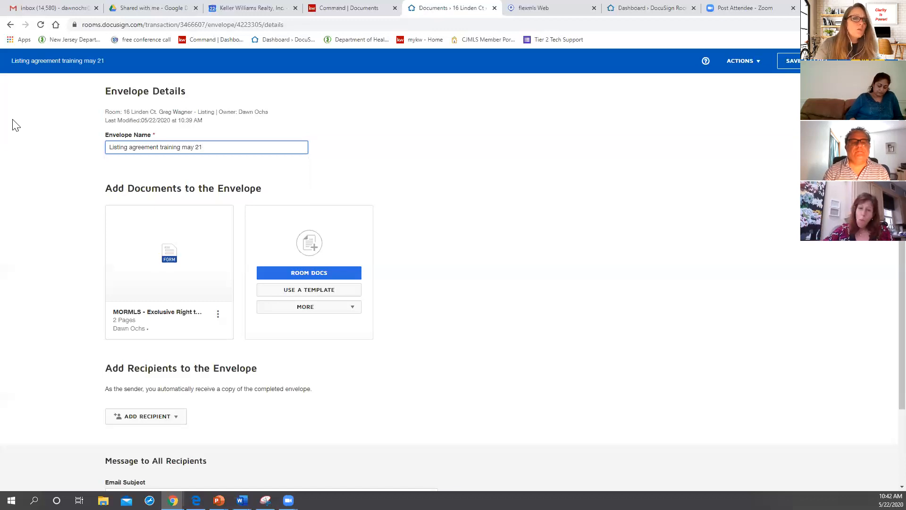
pyautogui.press('BackSpace')
pyautogui.write('2')
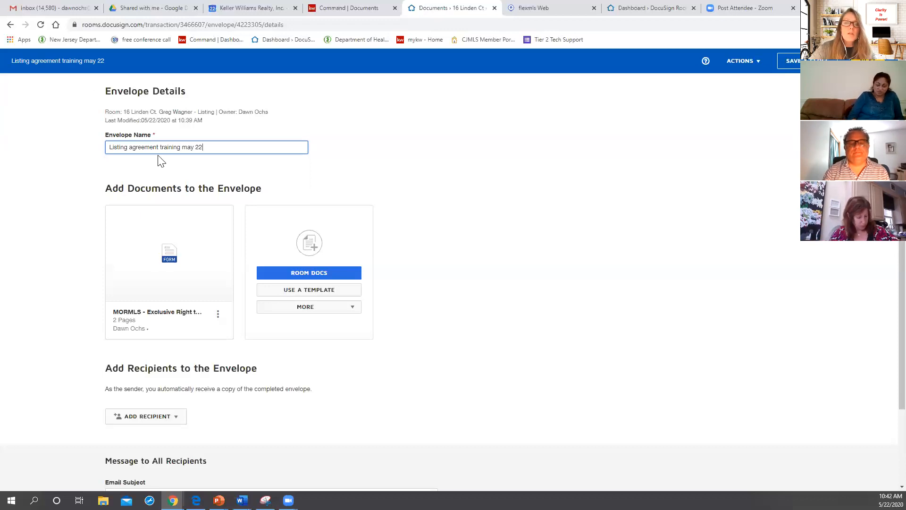
# Step: Start adding recipients by pre-tagged roles, selecting Seller One and assigning the seller as its recipient
pyautogui.moveTo(167, 270)
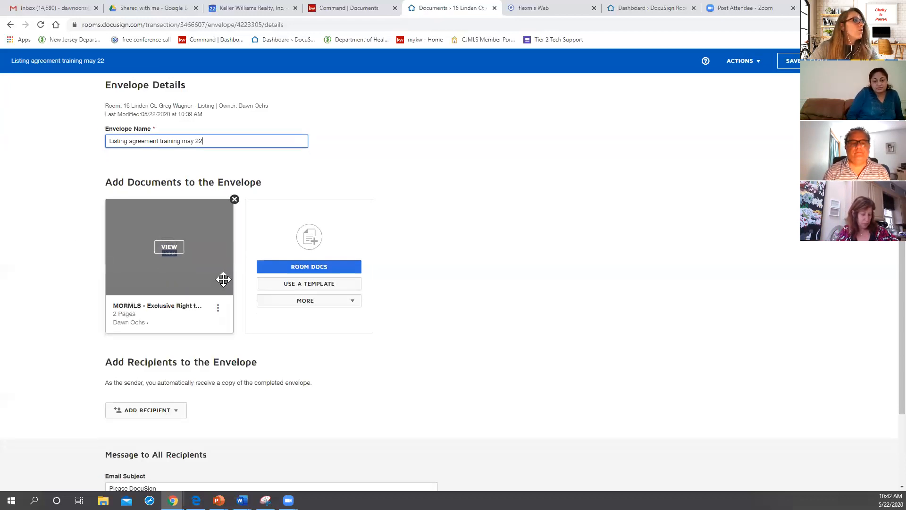
pyautogui.scroll(-2, 222, 280)
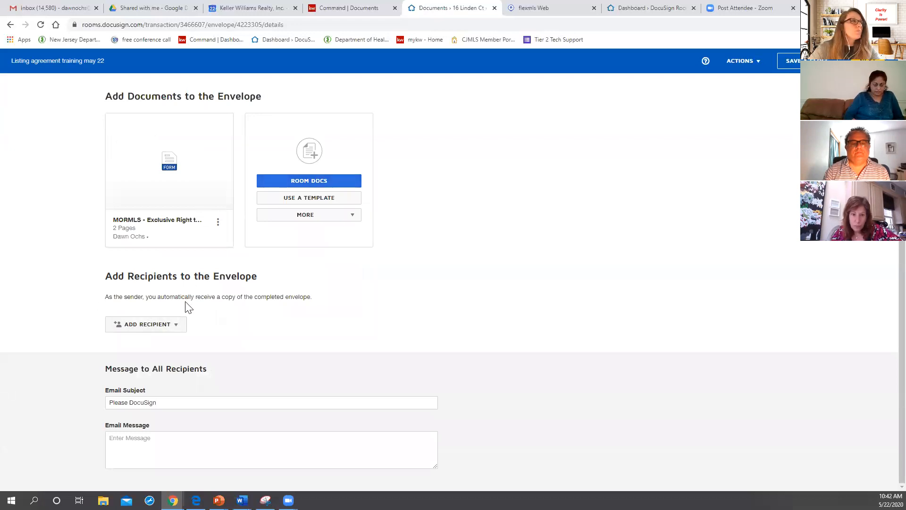
pyautogui.click(171, 329)
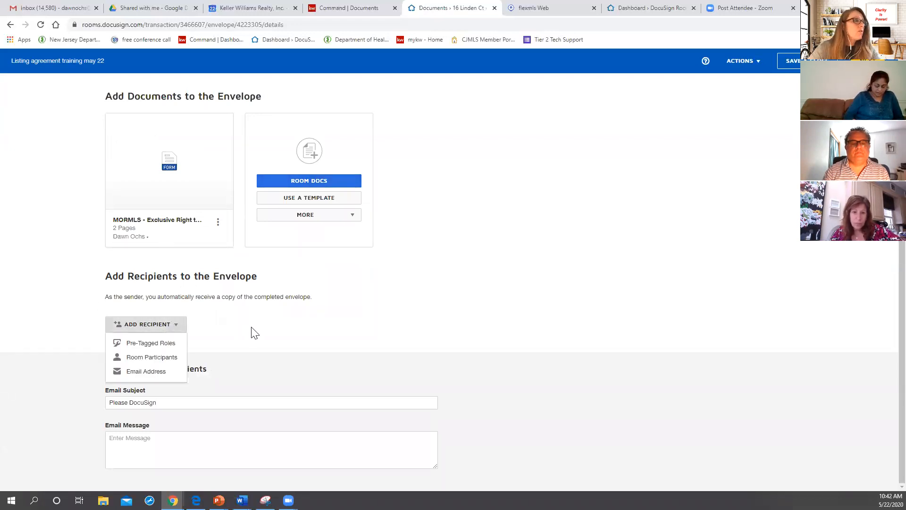
pyautogui.click(156, 344)
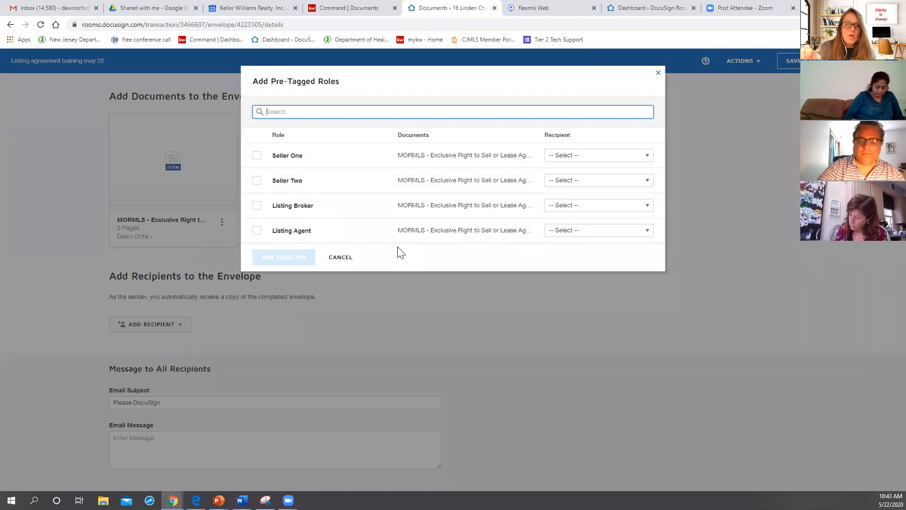
pyautogui.click(258, 160)
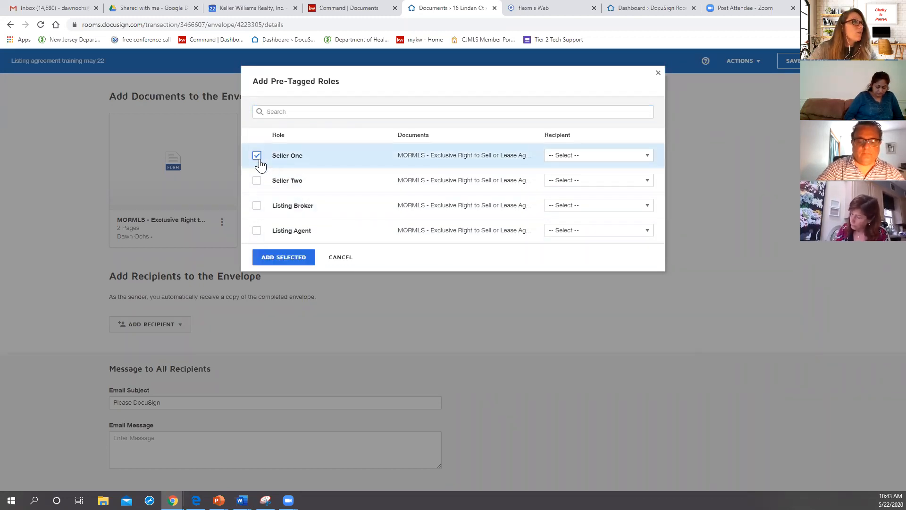
pyautogui.click(577, 160)
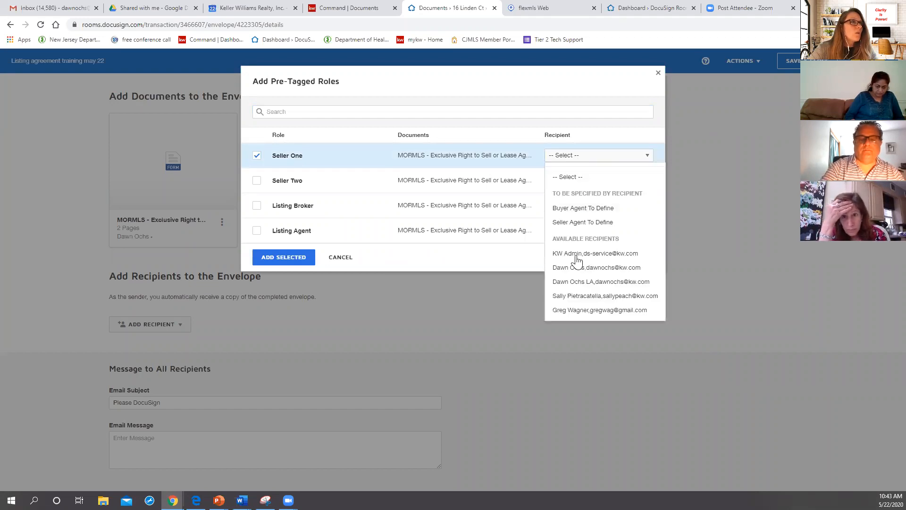
pyautogui.click(567, 311)
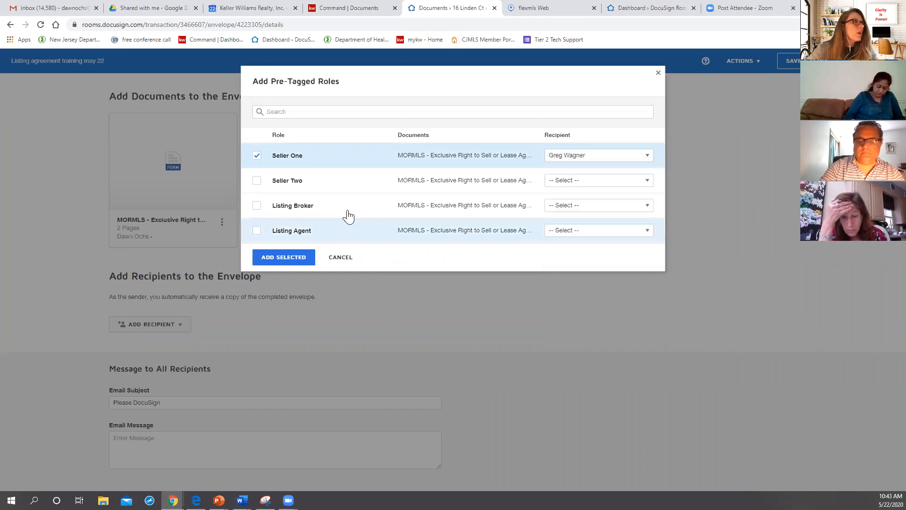
# Step: Select the Listing Broker and Listing Agent roles, assigning the broker to the first and the agent's "LA" entry to the second
pyautogui.click(255, 206)
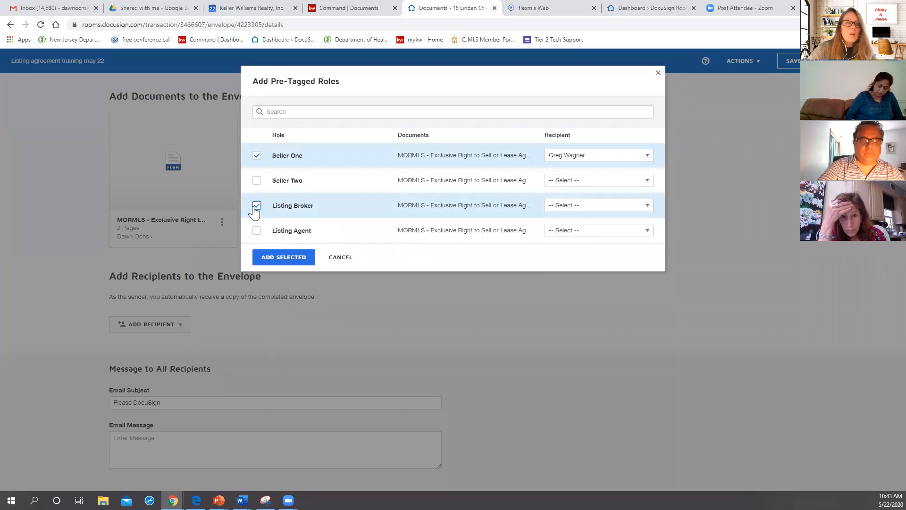
pyautogui.click(594, 208)
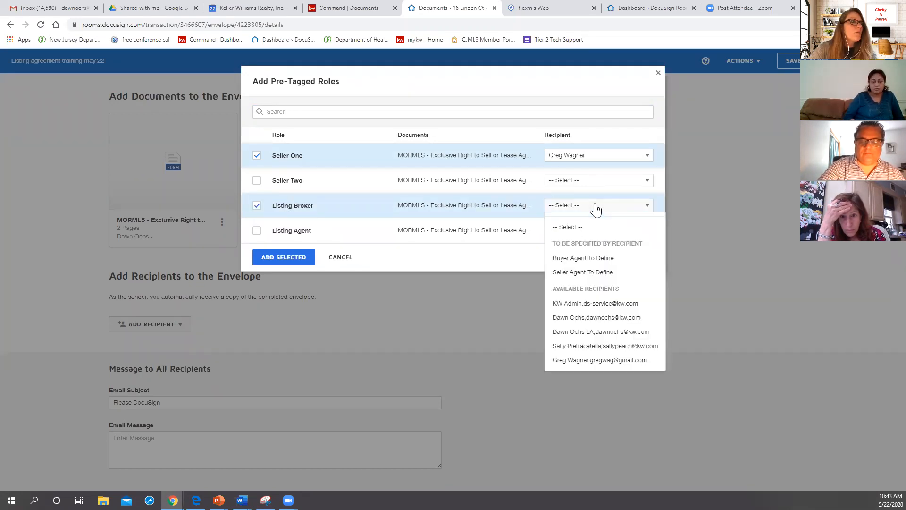
pyautogui.click(596, 347)
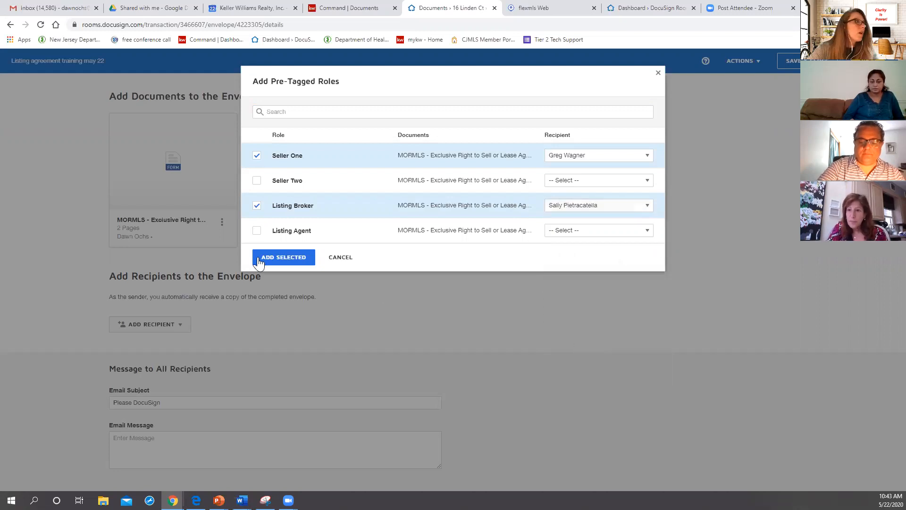
pyautogui.click(256, 231)
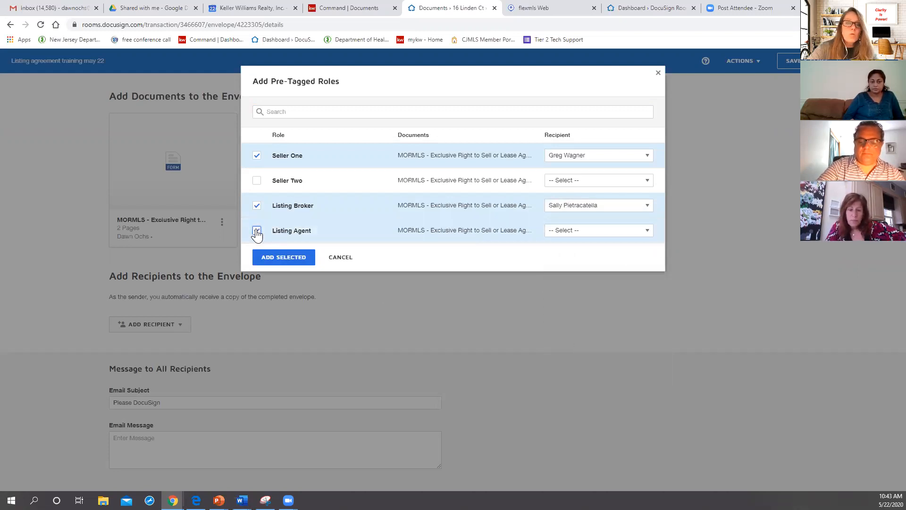
pyautogui.click(564, 235)
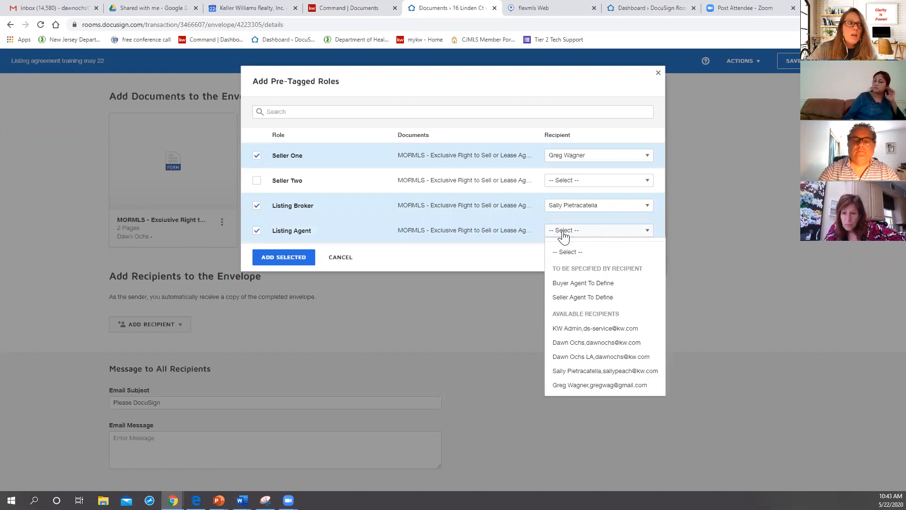
pyautogui.click(593, 362)
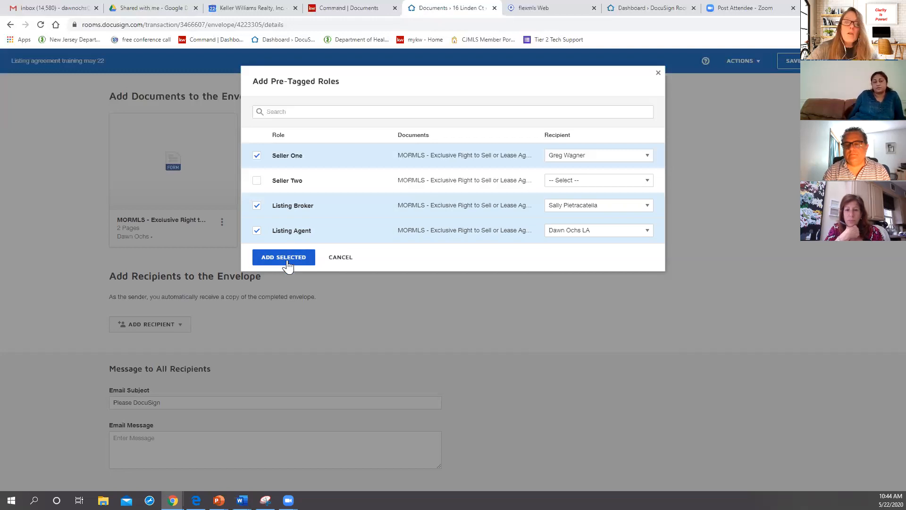
# Step: Add the selected pre-tagged roles to the envelope and set the Listing Broker's signing order to 2
pyautogui.click(286, 257)
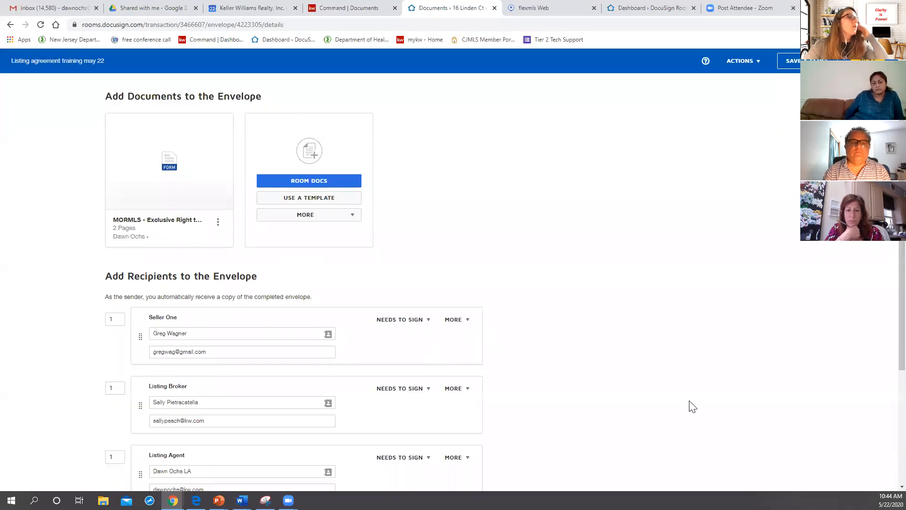
pyautogui.scroll(-3, 687, 394)
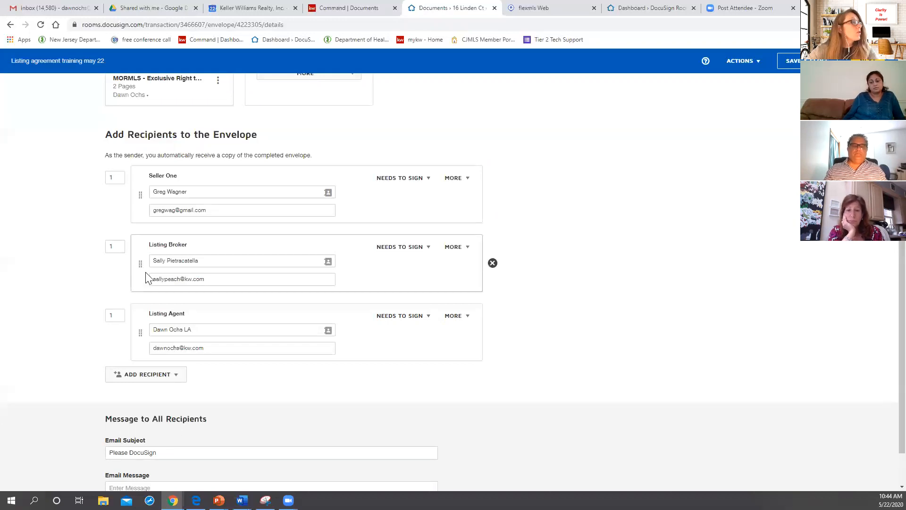
pyautogui.click(116, 247)
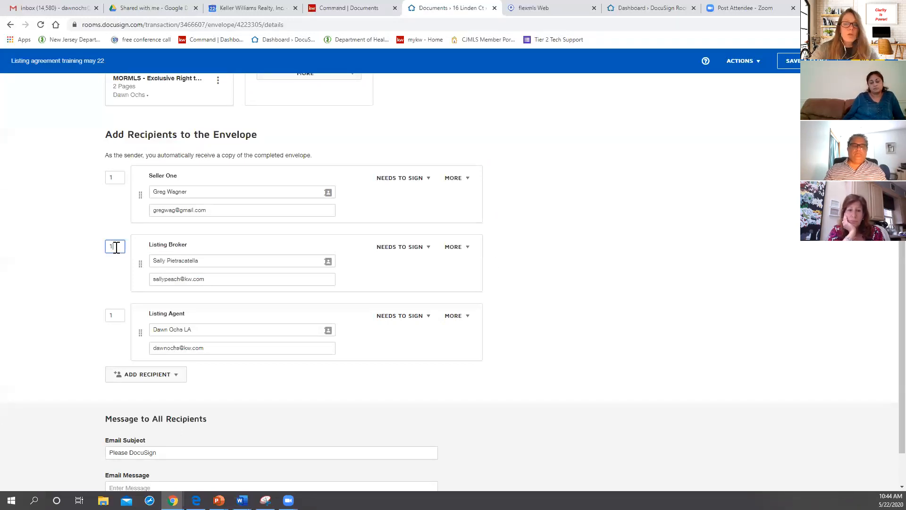
pyautogui.write('2')
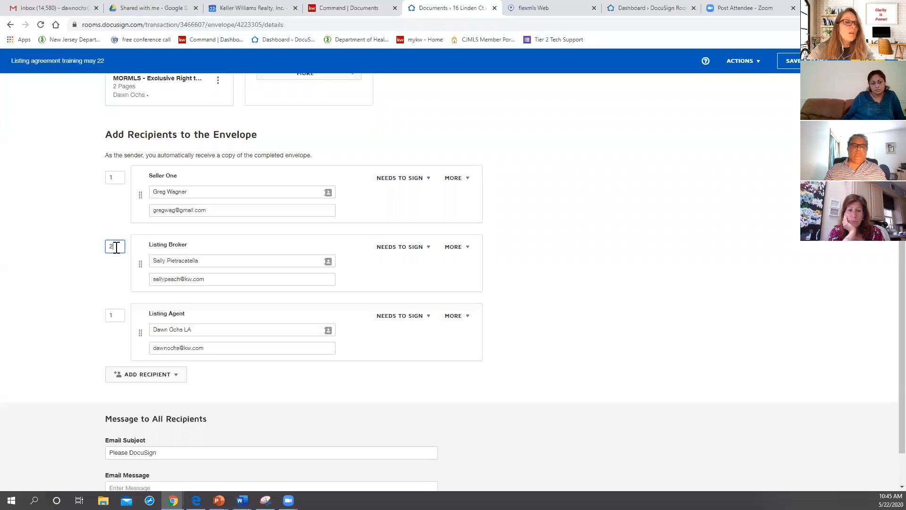
pyautogui.press('Tab')
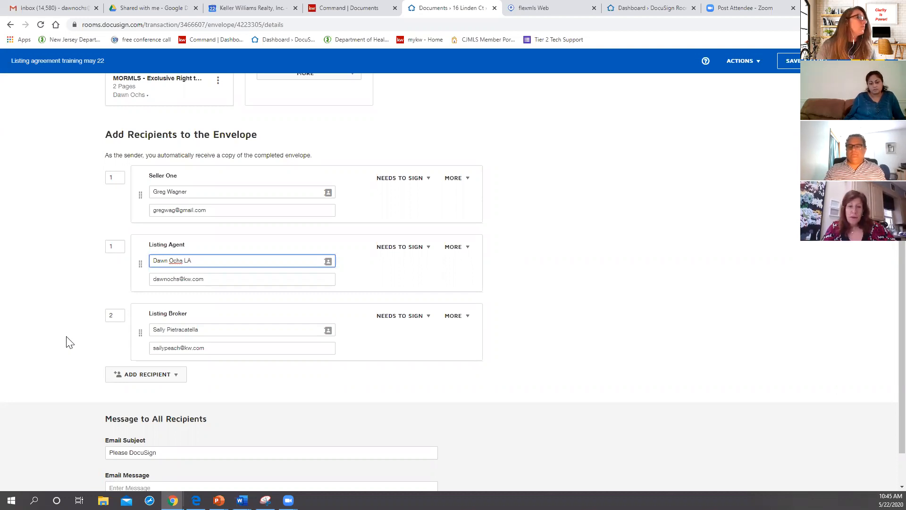
# Step: Set the email subject to "Listing documents" and the message to "Please review and sign where indicated", then continue to the envelope's field placement
pyautogui.scroll(-1, 267, 402)
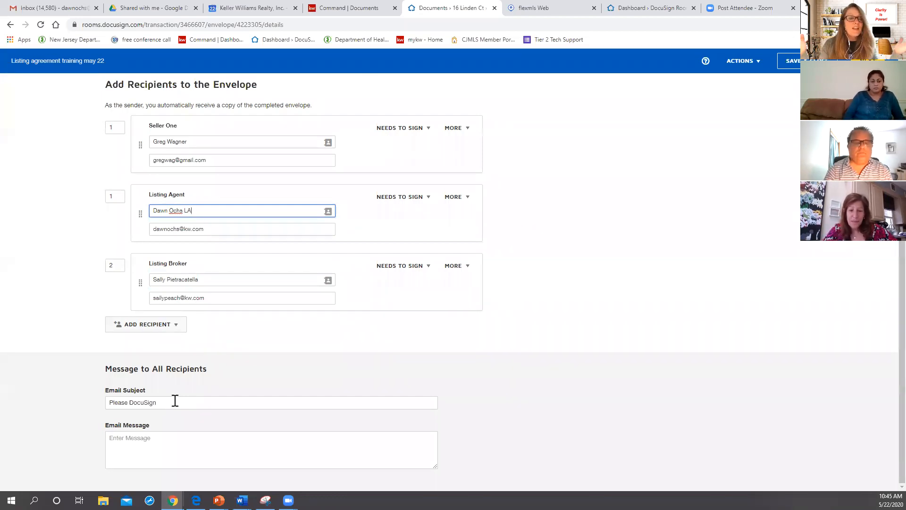
pyautogui.moveTo(174, 400); pyautogui.dragTo(15, 398)
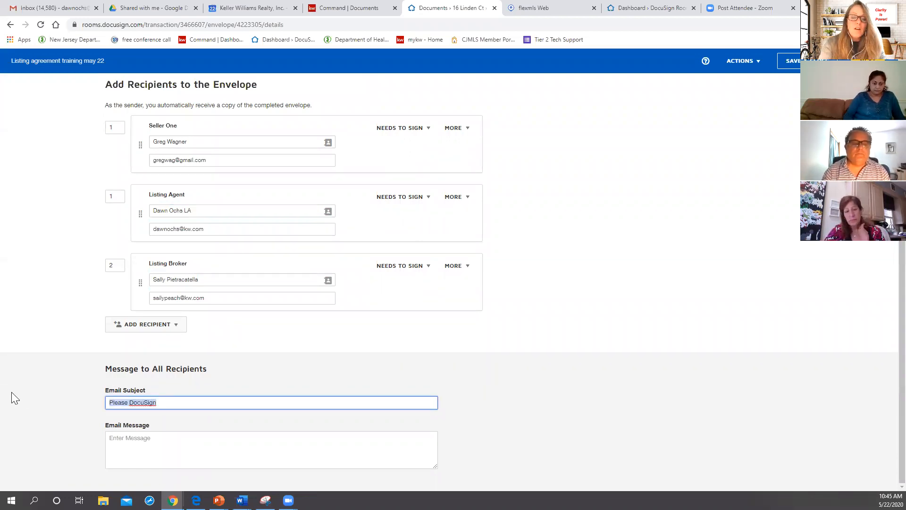
pyautogui.write('Listing documents')
pyautogui.click(184, 442)
pyautogui.write('Pl')
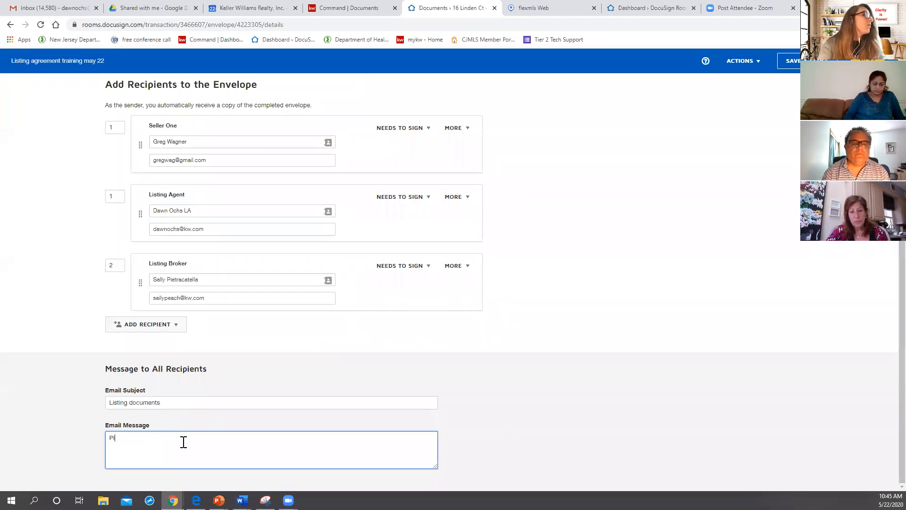
pyautogui.write('ease review an')
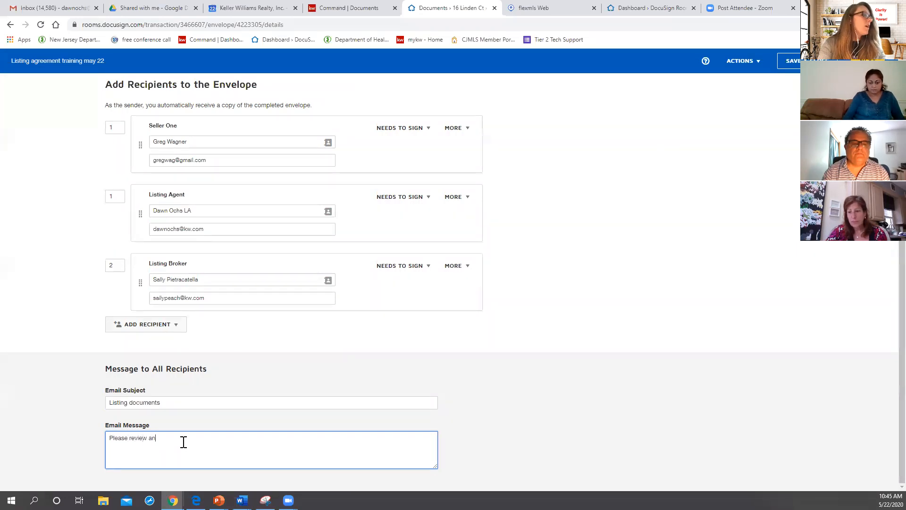
pyautogui.write('d sign where indicated')
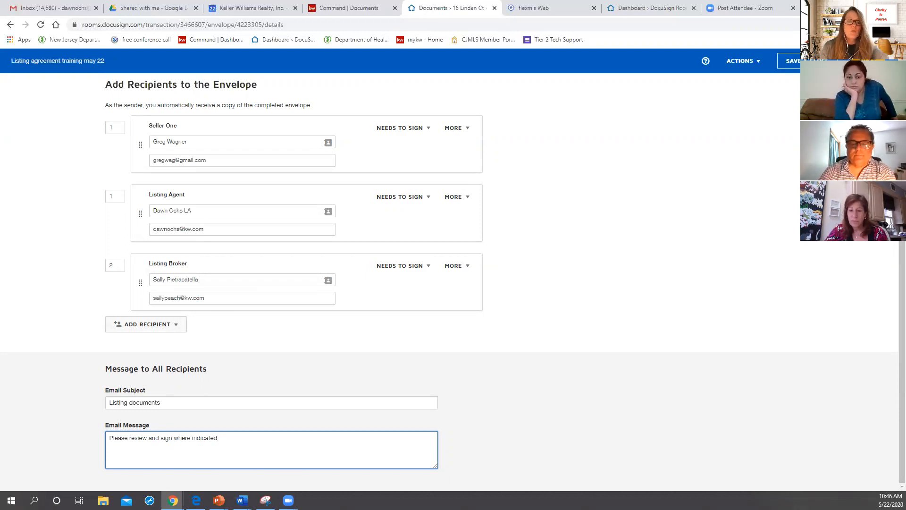
pyautogui.click(867, 61)
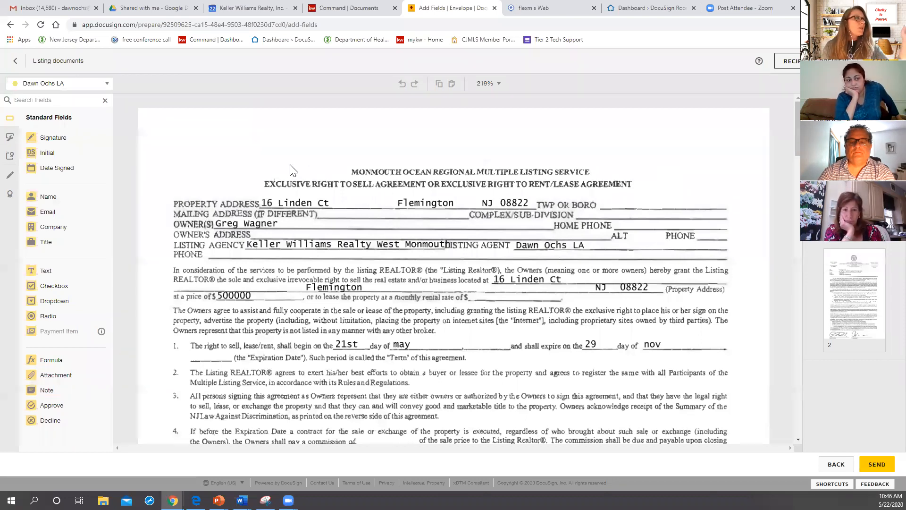
# Step: For the listing agent, add a text field at clause 4's commission blank containing "fklajfklajfk;a"
pyautogui.click(103, 87)
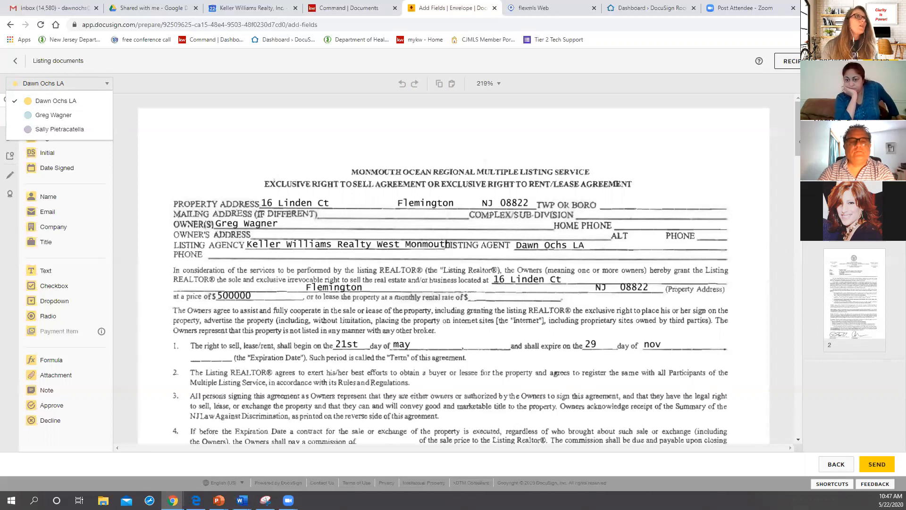
pyautogui.scroll(-4, 795, 151)
pyautogui.moveTo(793, 159); pyautogui.dragTo(787, 215)
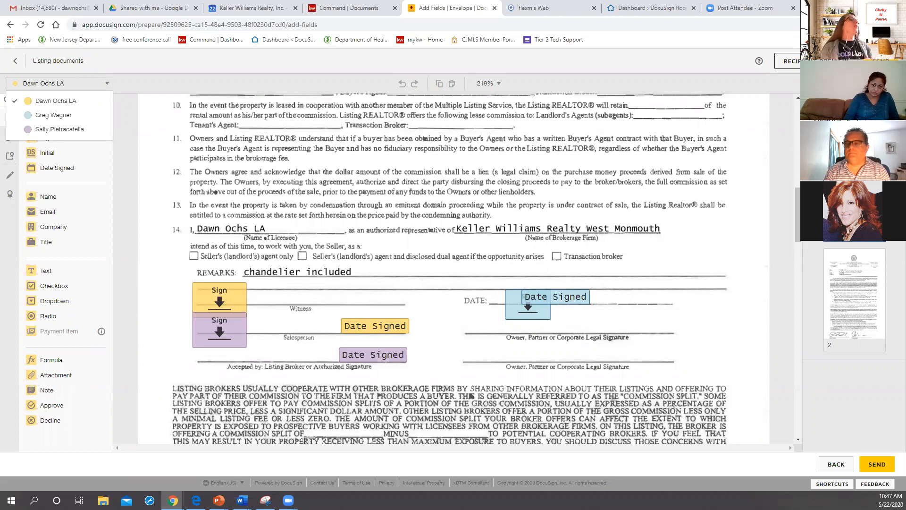
pyautogui.scroll(10, 482, 282)
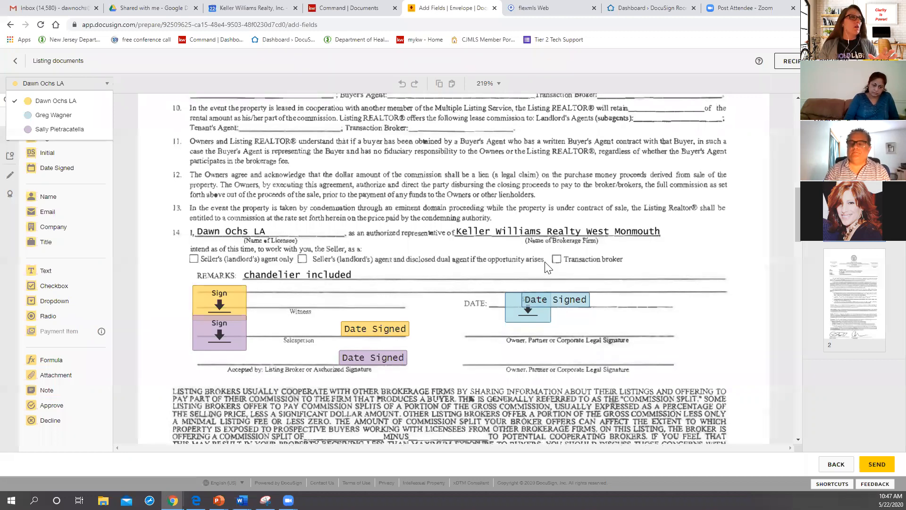
pyautogui.scroll(1, 482, 278)
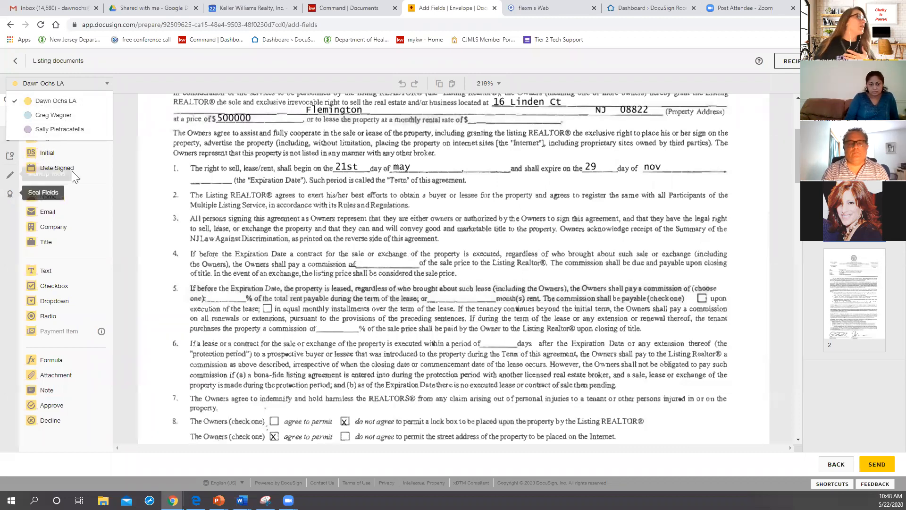
pyautogui.click(50, 104)
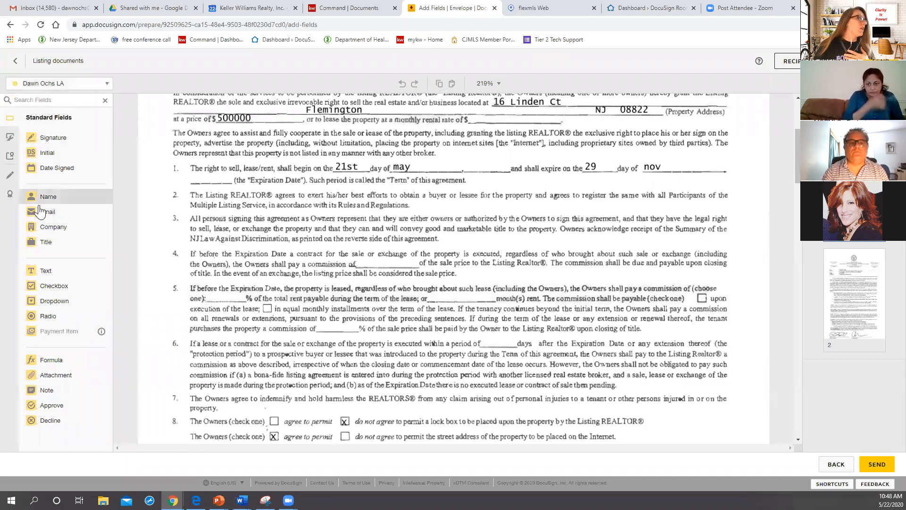
pyautogui.click(42, 273)
pyautogui.moveTo(42, 273); pyautogui.dragTo(363, 259)
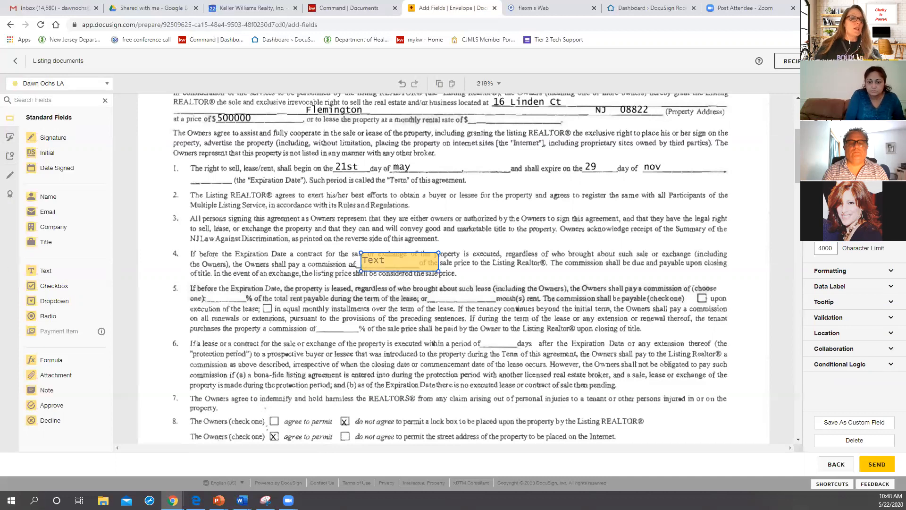
pyautogui.write('fklajfklajfk;a')
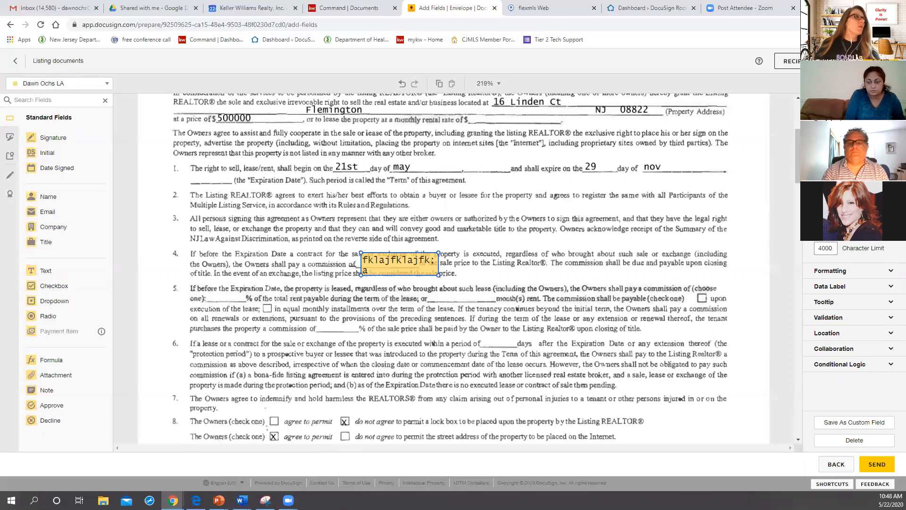
pyautogui.click(328, 342)
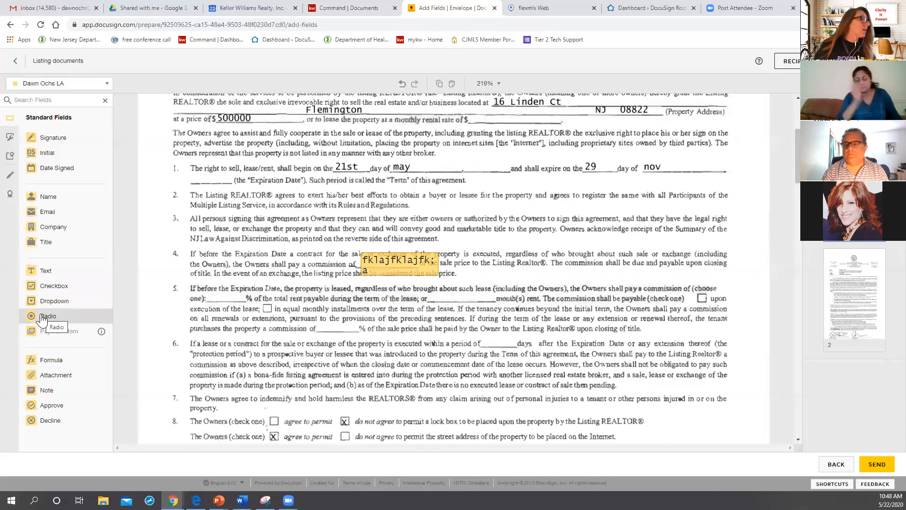
# Step: Place a radio button group over clause 7 and extend it to three buttons
pyautogui.moveTo(43, 319); pyautogui.dragTo(296, 405)
pyautogui.click(266, 415)
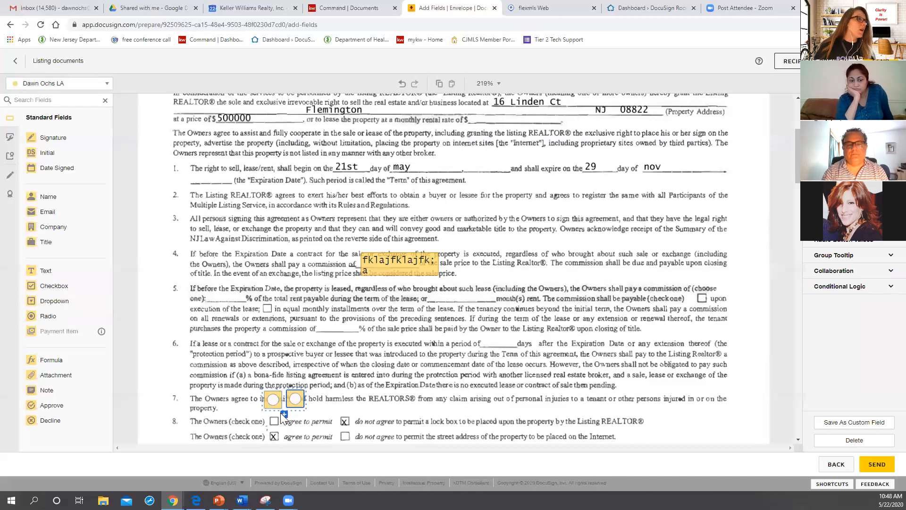
pyautogui.click(281, 414)
pyautogui.click(296, 401)
pyautogui.click(283, 415)
# Step: Spread the three radio buttons apart and reposition them over clause 6
pyautogui.moveTo(285, 422); pyautogui.dragTo(269, 360)
pyautogui.moveTo(292, 402); pyautogui.dragTo(299, 379)
pyautogui.click(273, 403)
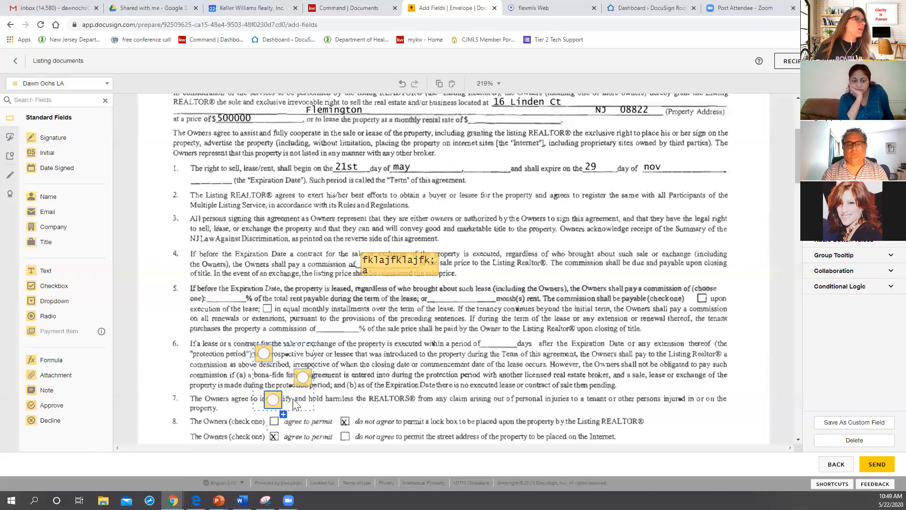
pyautogui.click(307, 379)
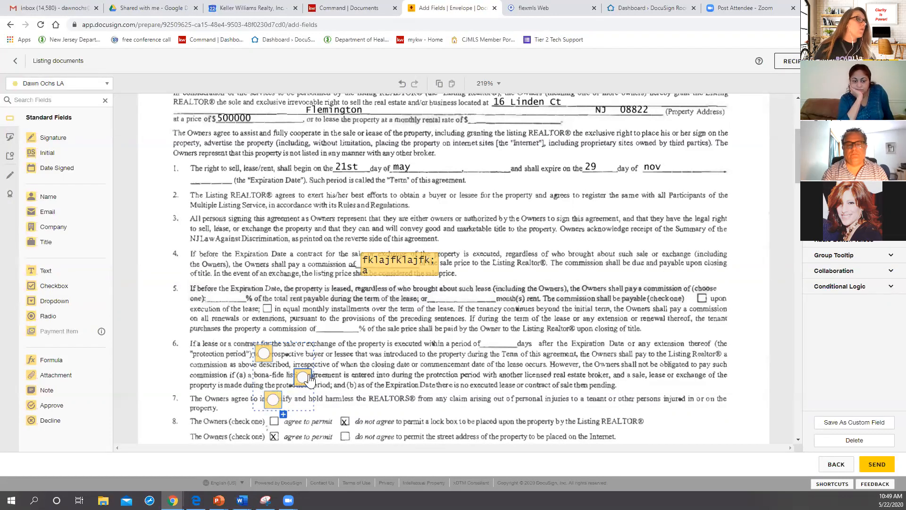
pyautogui.moveTo(296, 383); pyautogui.dragTo(398, 380)
pyautogui.moveTo(271, 400); pyautogui.dragTo(329, 385)
pyautogui.moveTo(264, 354); pyautogui.dragTo(302, 356)
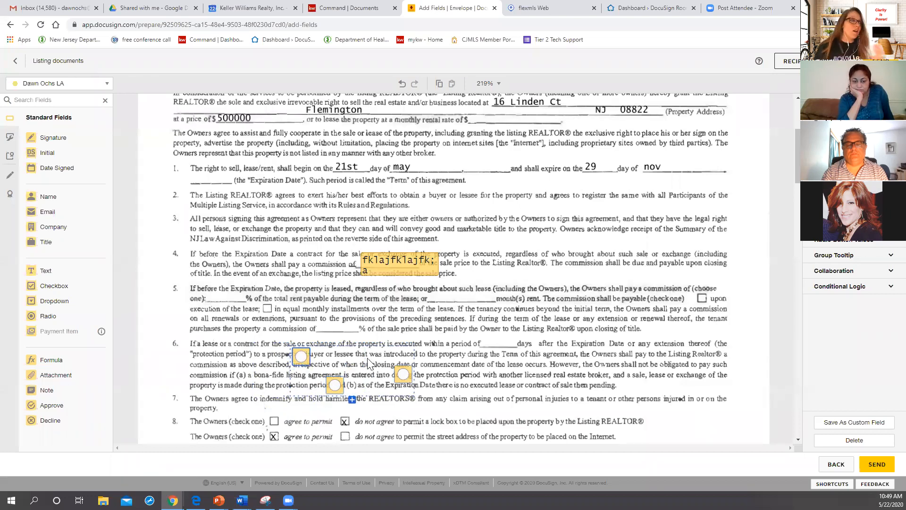
# Step: Delete all three radio buttons from the agreement
pyautogui.rightClick(296, 363)
pyautogui.click(309, 434)
pyautogui.rightClick(329, 386)
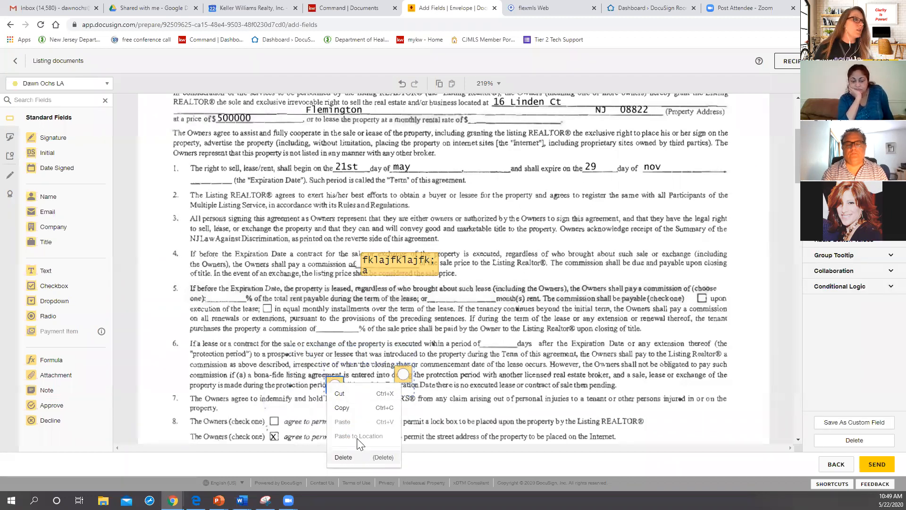
pyautogui.click(343, 457)
pyautogui.rightClick(403, 377)
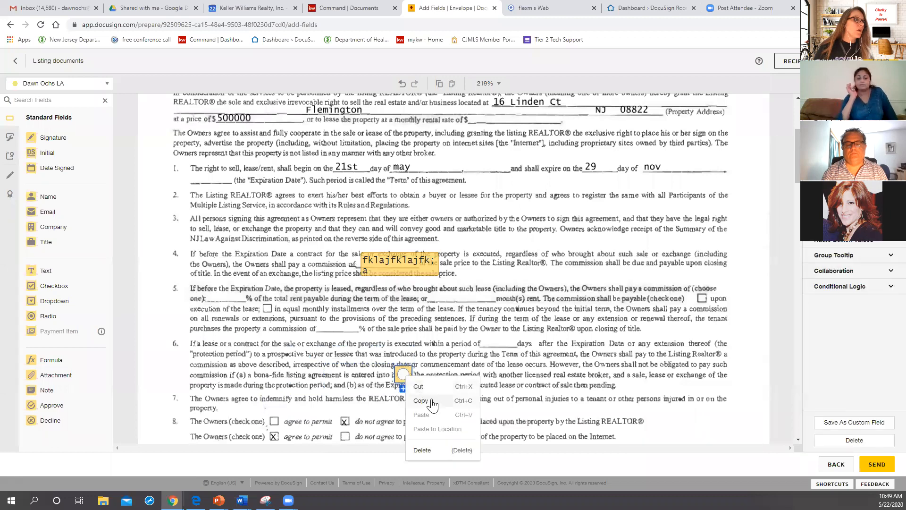
pyautogui.click(432, 448)
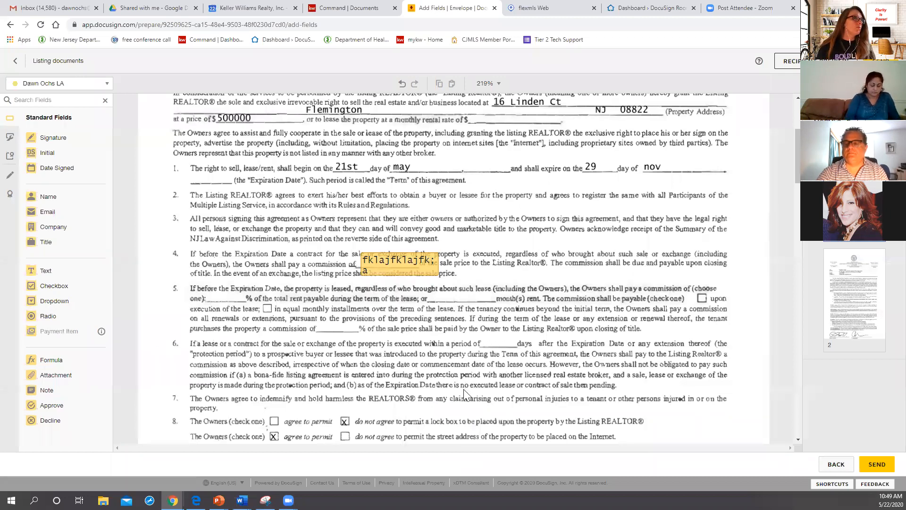
# Step: Open the recipient preview as the listing agent and check the agreement in tablet and mobile views
pyautogui.scroll(2, 465, 393)
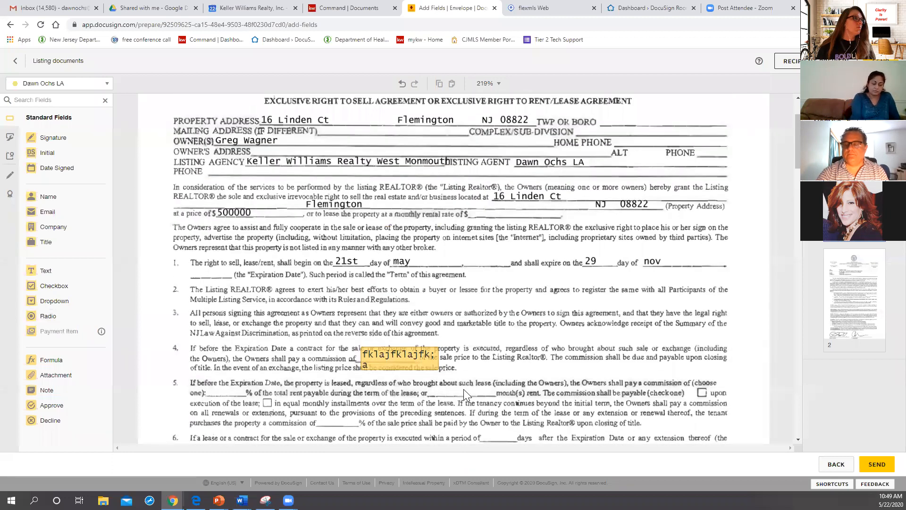
pyautogui.scroll(-2, 464, 390)
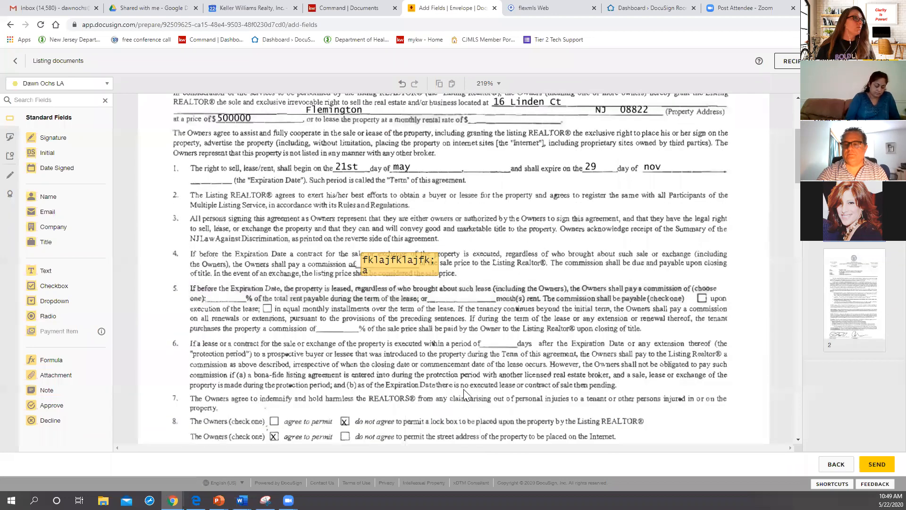
pyautogui.scroll(-7, 464, 391)
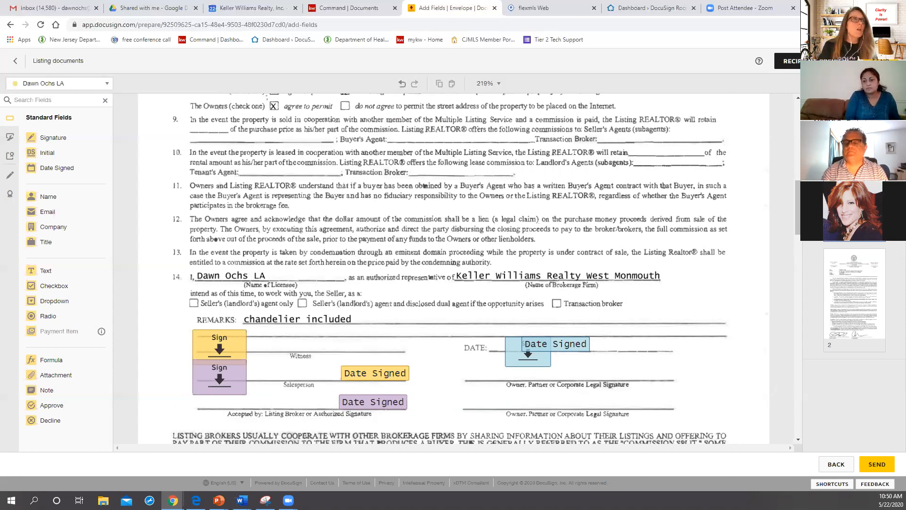
pyautogui.click(786, 61)
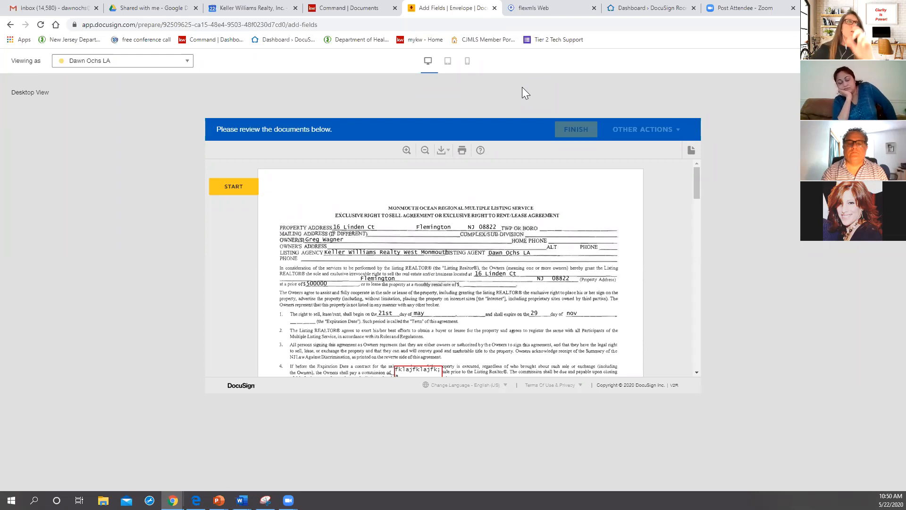
pyautogui.click(448, 62)
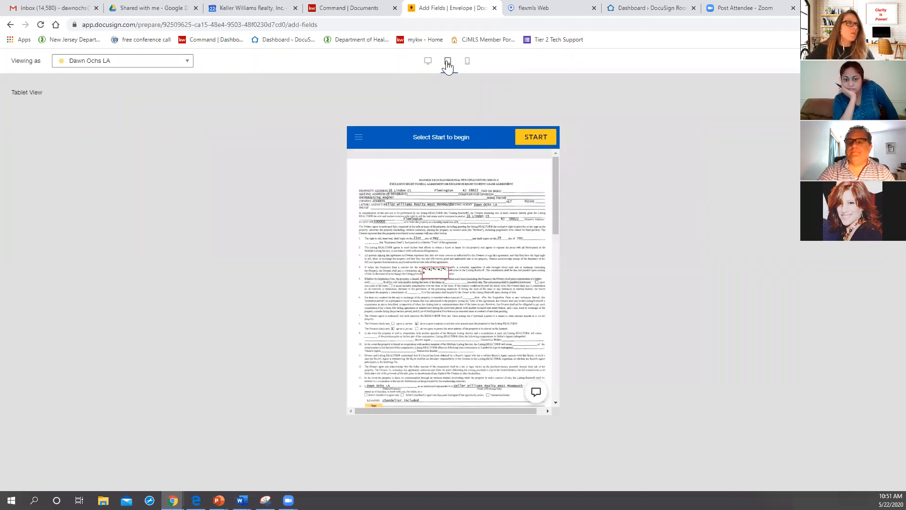
pyautogui.click(467, 62)
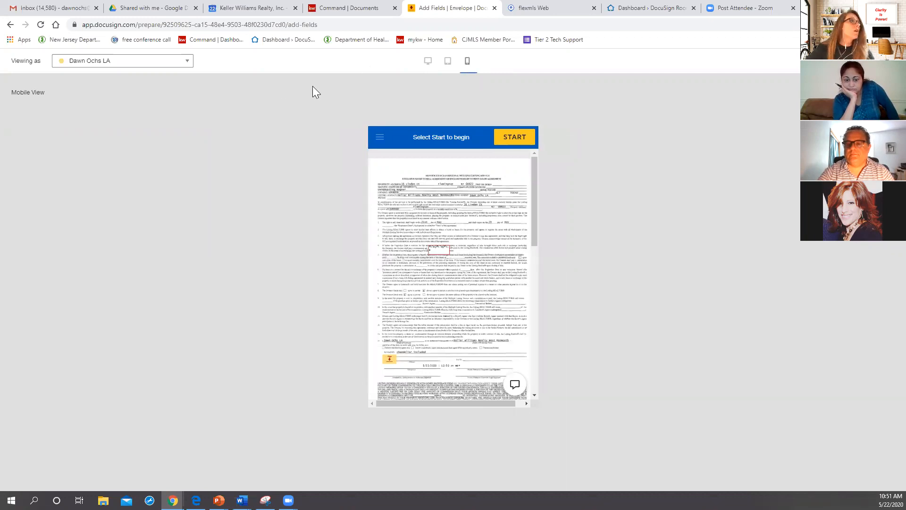
# Step: Return the preview to desktop view and show the agreement as the seller sees it
pyautogui.click(428, 64)
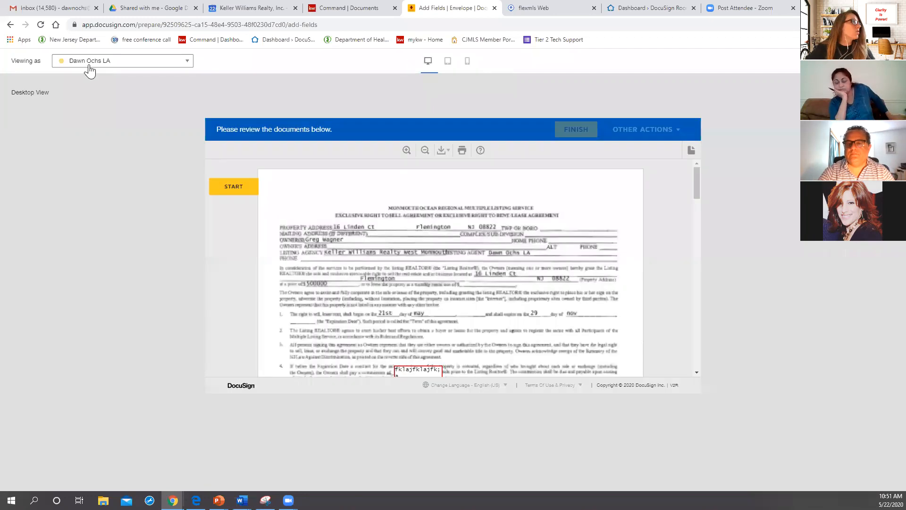
pyautogui.click(117, 68)
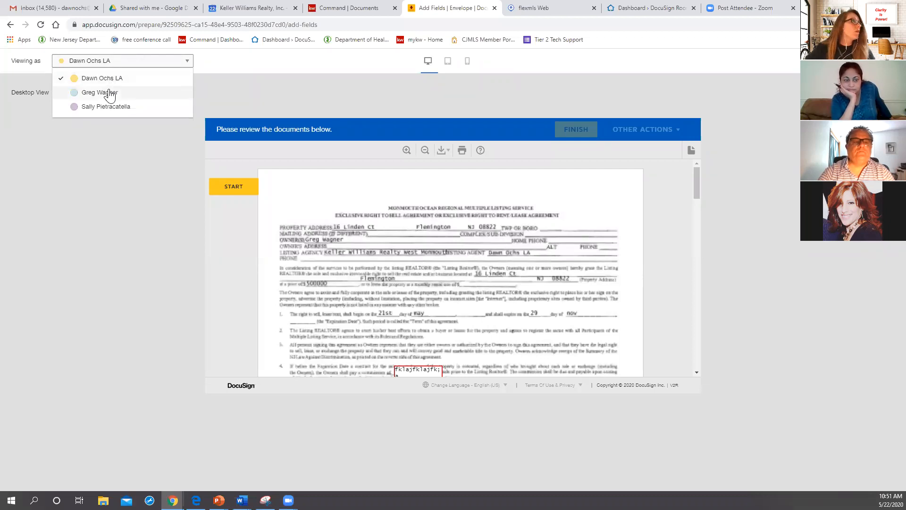
pyautogui.click(109, 95)
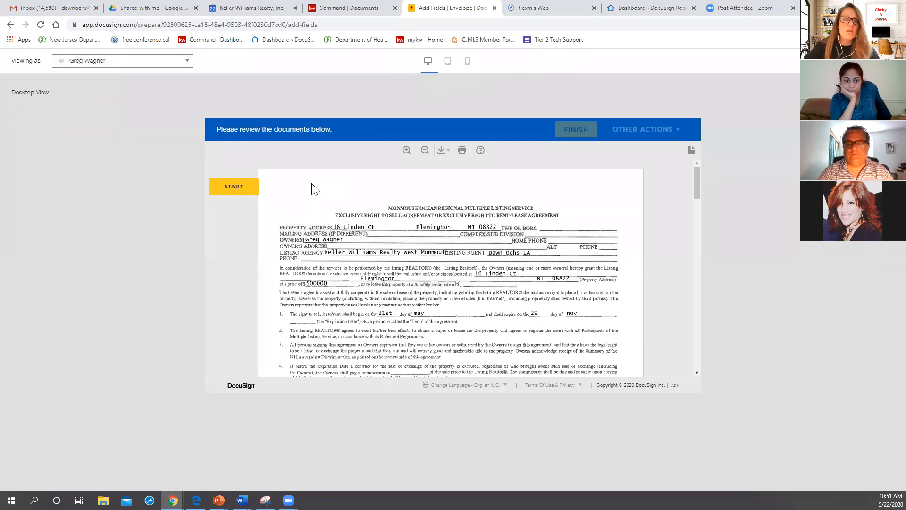
# Step: Walk through the agreement as the seller in the preview, placing the sample signature in the required signature field
pyautogui.click(244, 188)
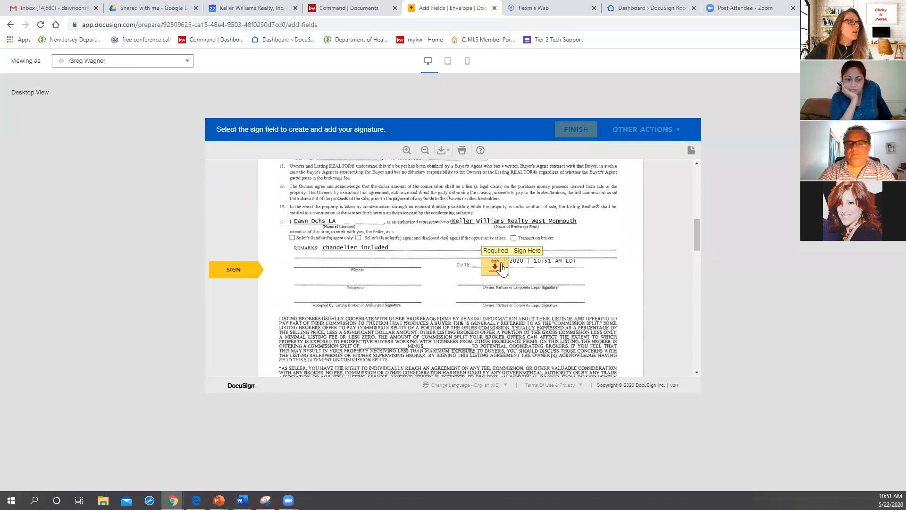
pyautogui.click(496, 266)
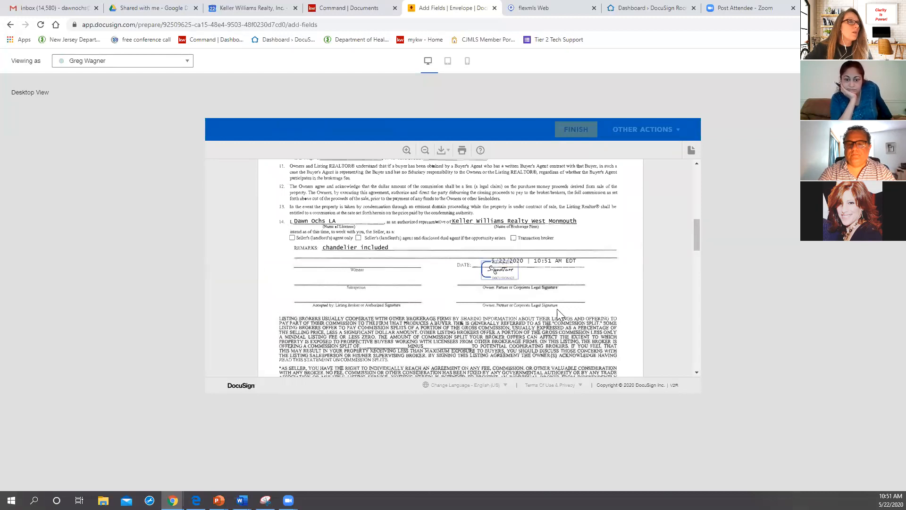
pyautogui.scroll(-2, 557, 309)
pyautogui.scroll(2, 562, 302)
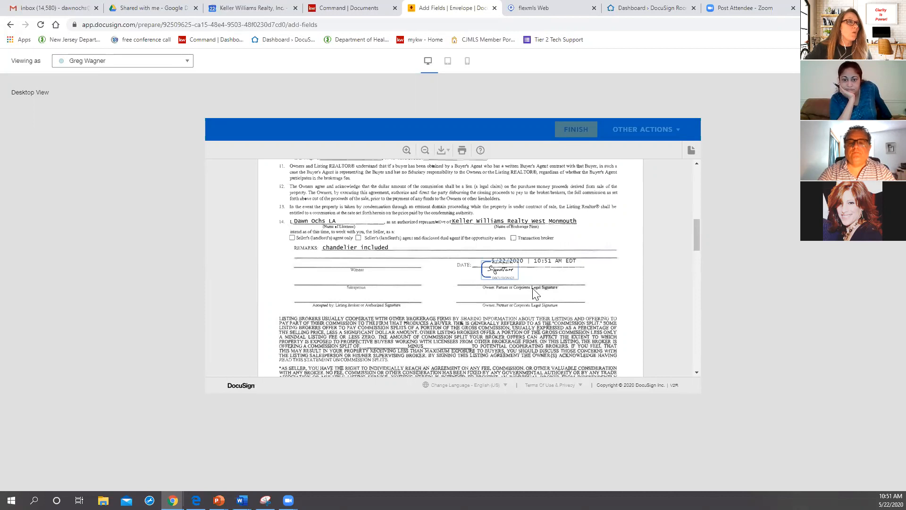
pyautogui.scroll(-3, 536, 293)
pyautogui.scroll(1, 522, 262)
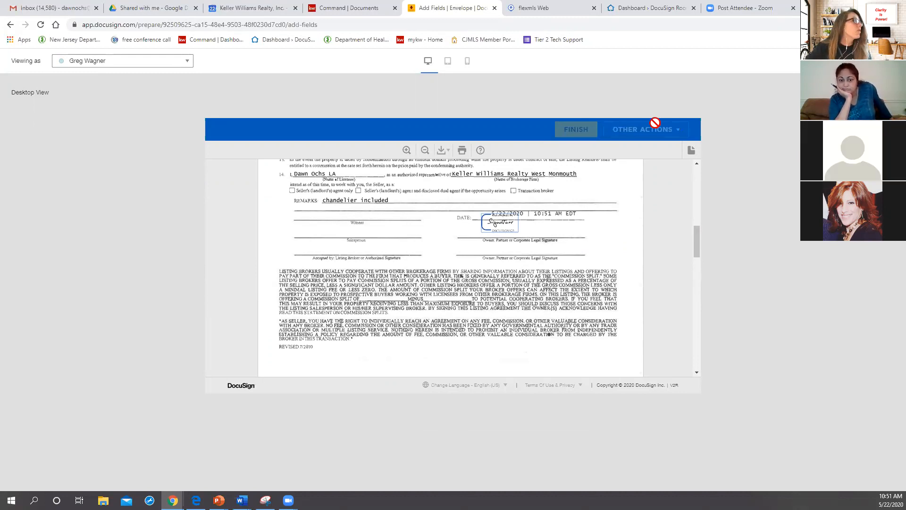
# Step: Leave the recipient preview, return to the envelope details, and save and close the envelope as a draft
pyautogui.click(891, 61)
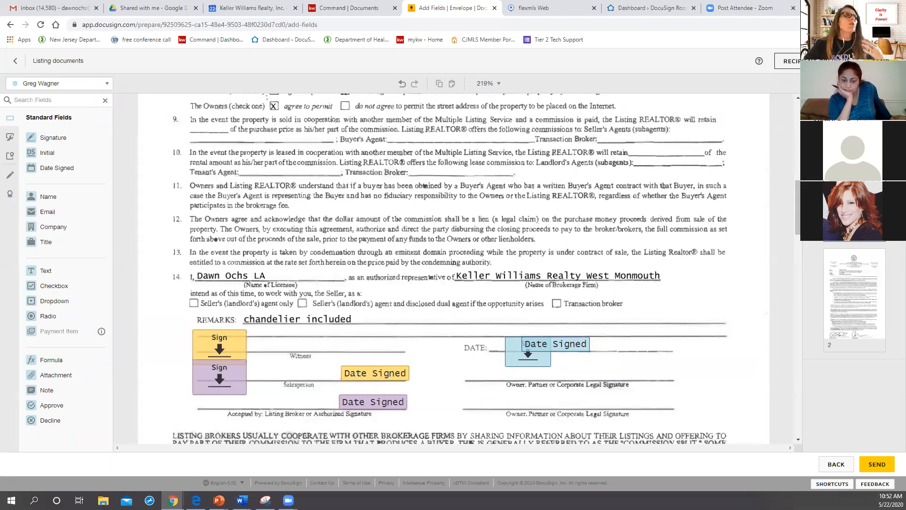
pyautogui.click(834, 465)
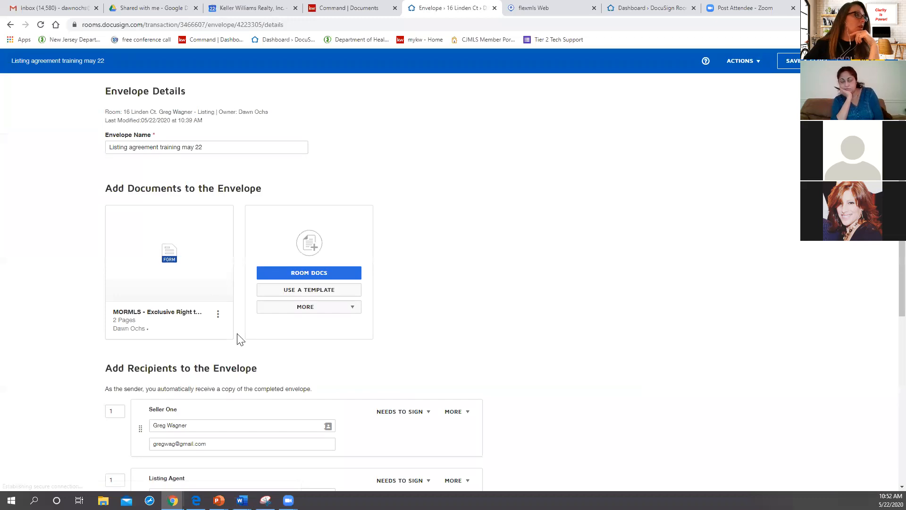
pyautogui.click(807, 61)
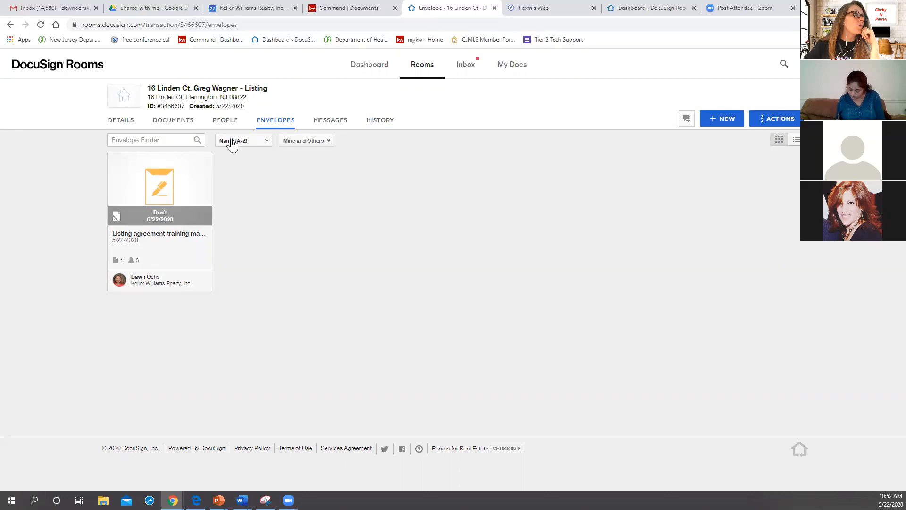
# Step: Open the training listing room dated 5/8/2020 and check the recipients' signing status of its envelope marked Needs My Signature
pyautogui.click(419, 81)
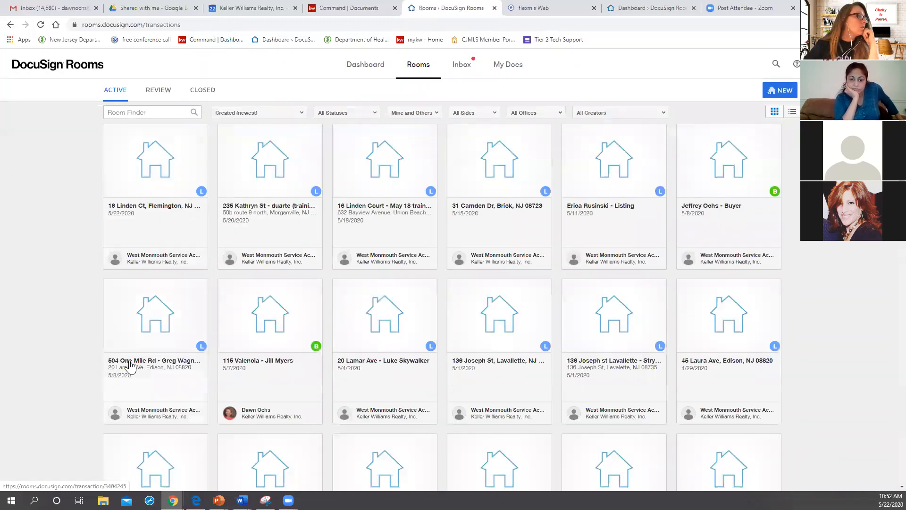
pyautogui.click(130, 366)
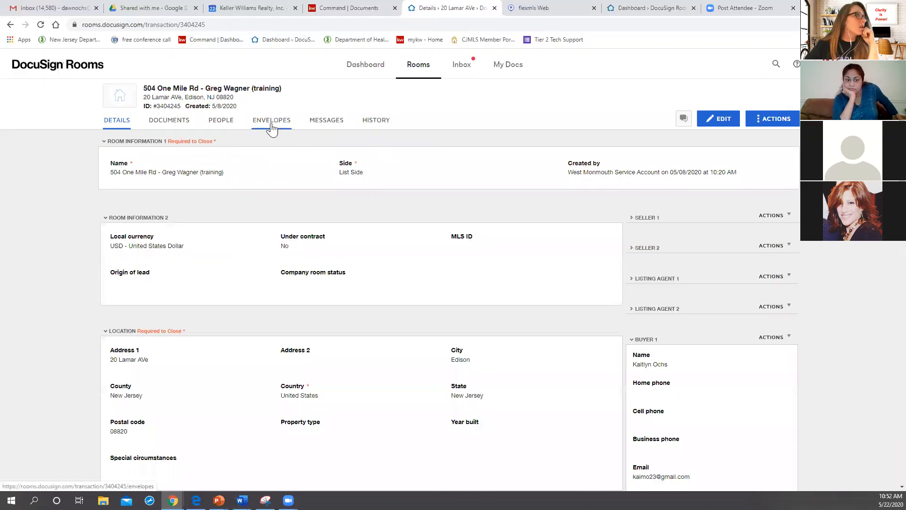
pyautogui.click(272, 127)
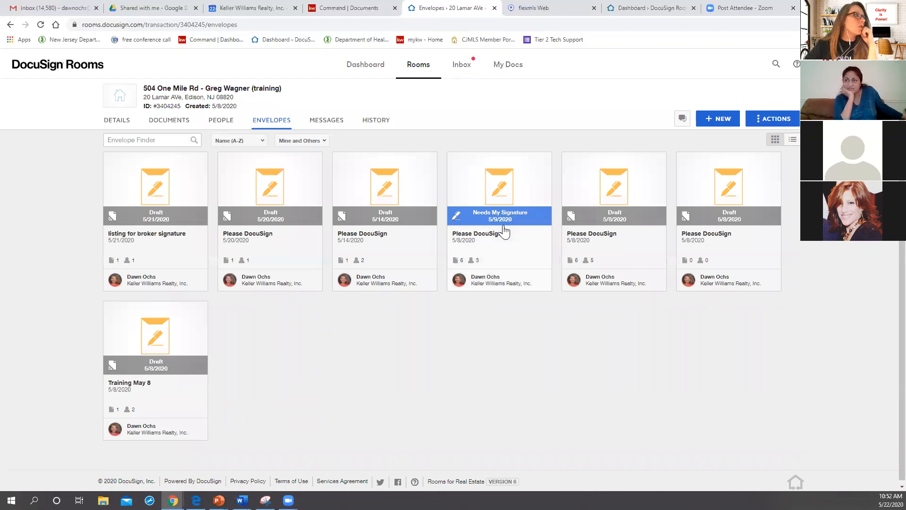
pyautogui.click(499, 225)
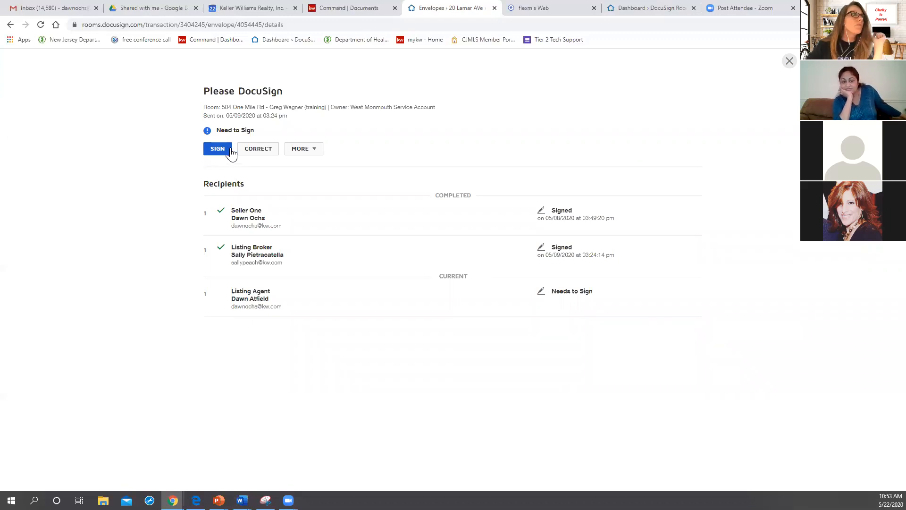
pyautogui.click(790, 62)
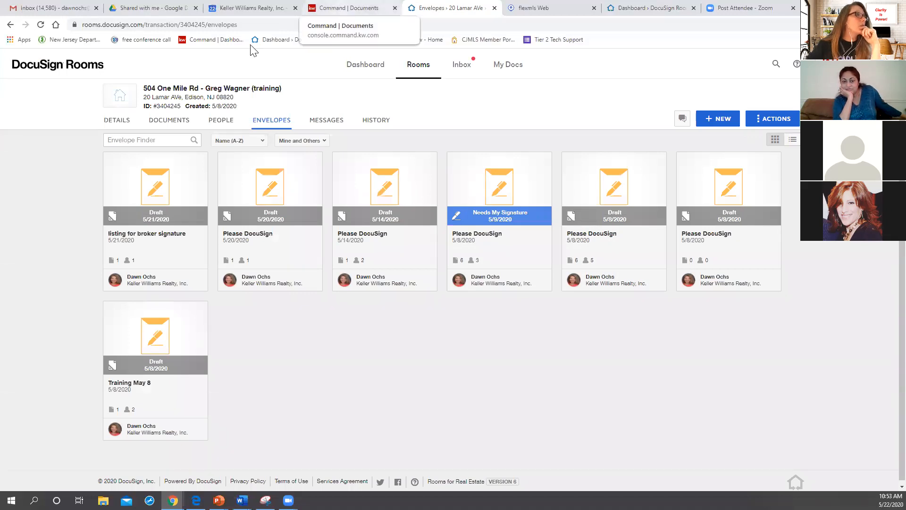
pyautogui.click(424, 66)
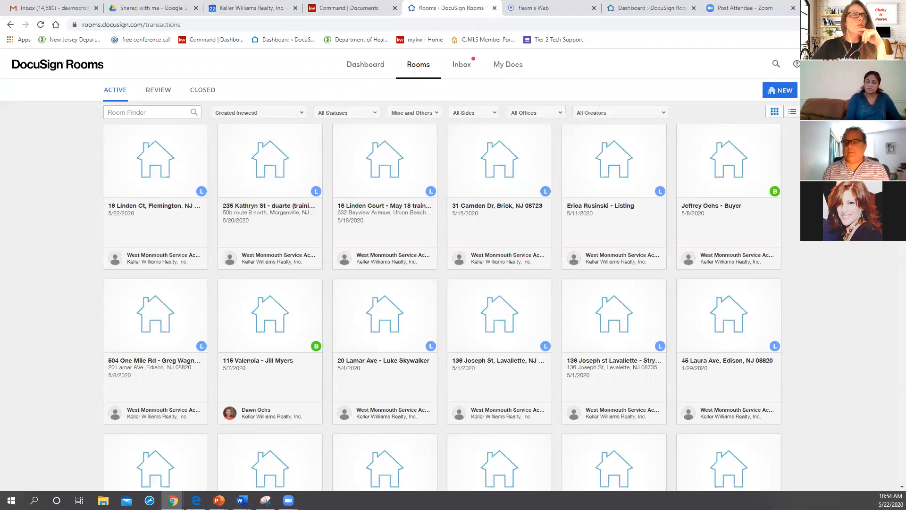
# Step: Open the account preferences and review the Integrations settings, including the zipForm and NRDS ID sections
pyautogui.click(849, 64)
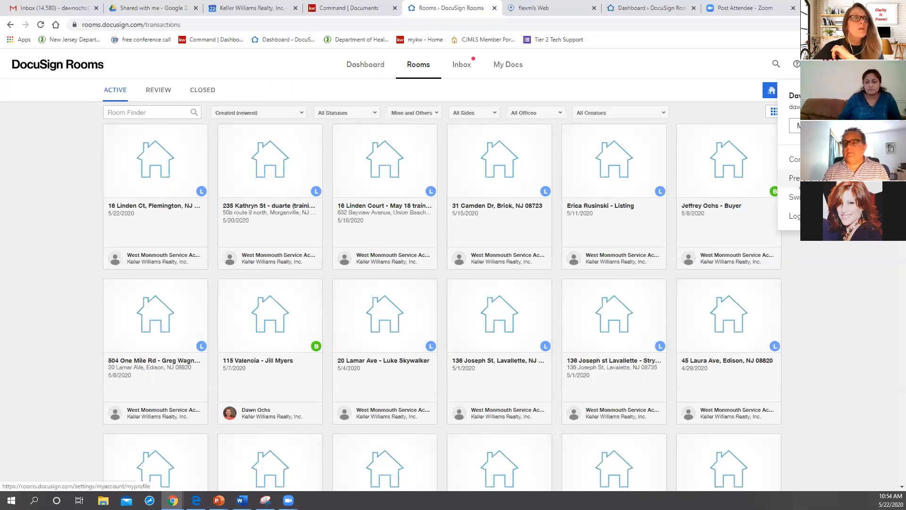
pyautogui.click(803, 178)
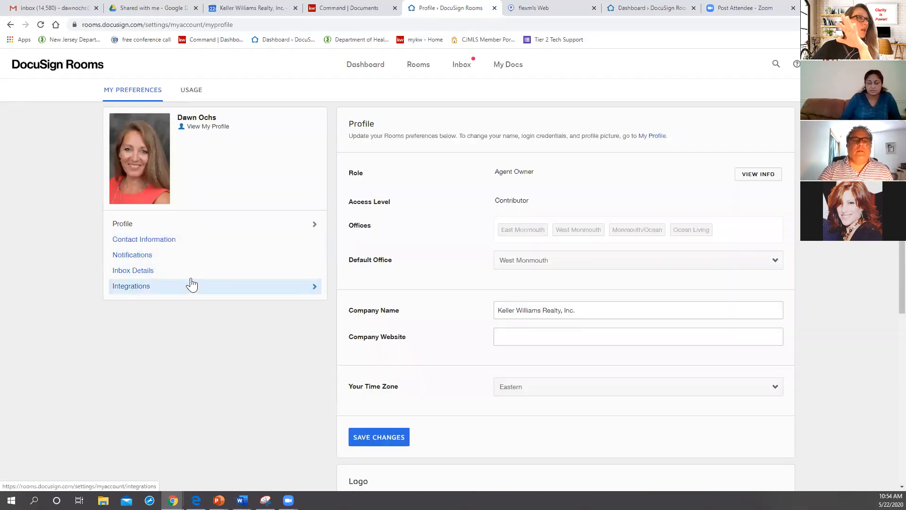
pyautogui.click(127, 289)
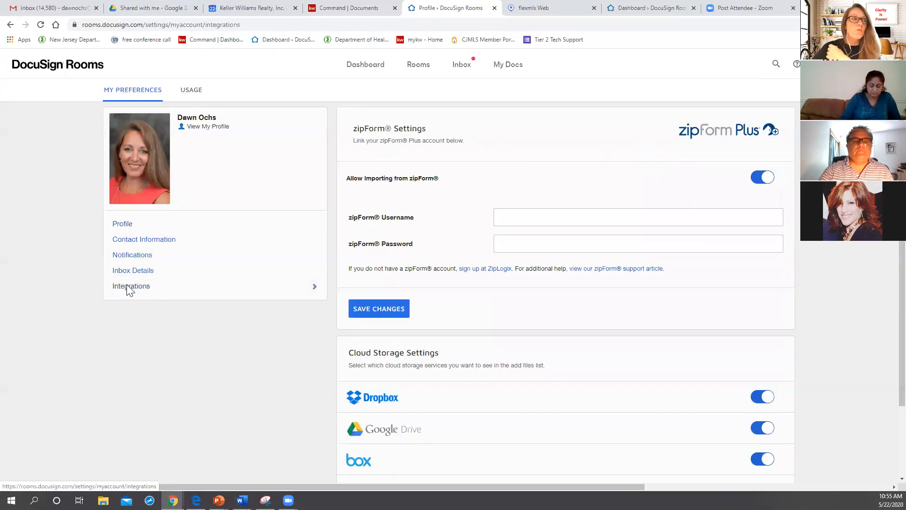
pyautogui.scroll(-3, 340, 407)
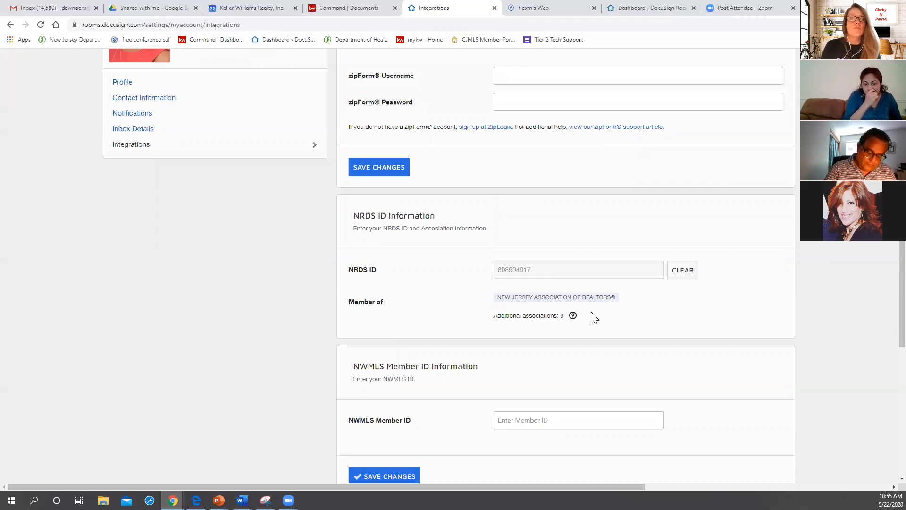
pyautogui.scroll(3, 451, 340)
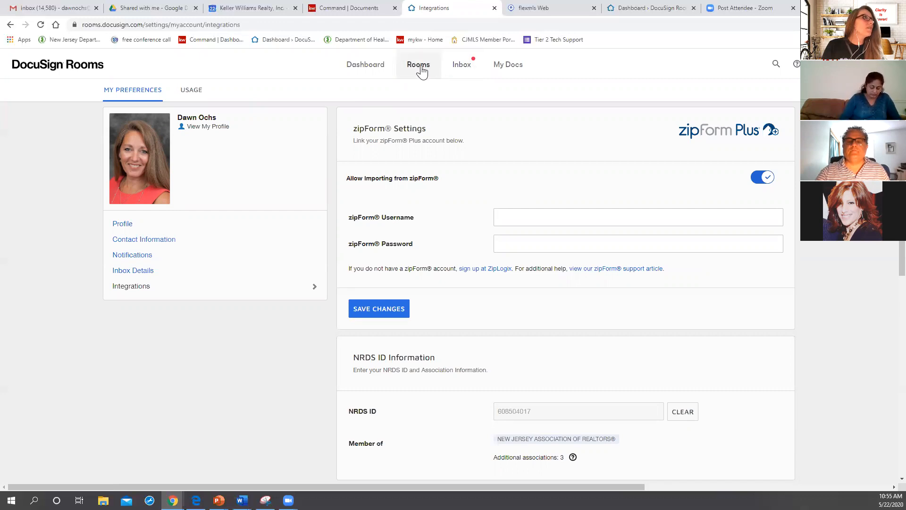
# Step: Check the Rooms inbox for its dedicated e-mail address and received documents, and return to the rooms list
pyautogui.click(458, 66)
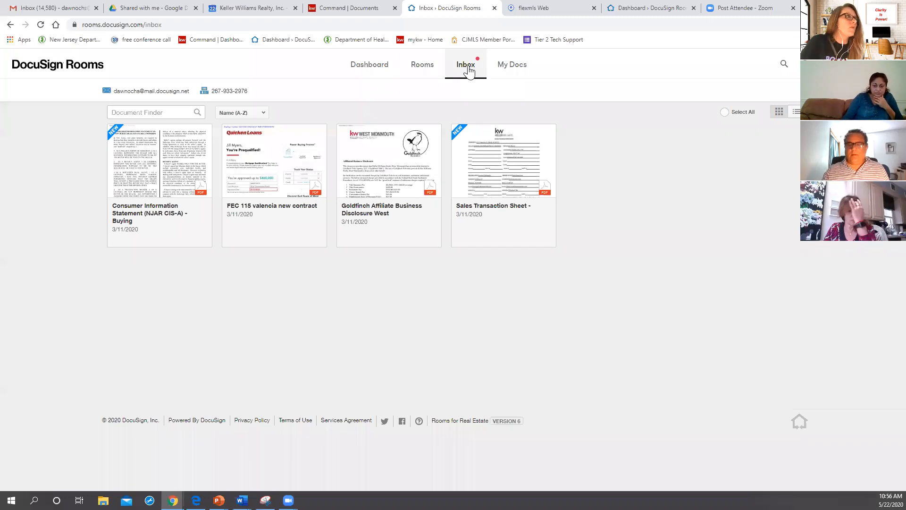
pyautogui.moveTo(150, 91)
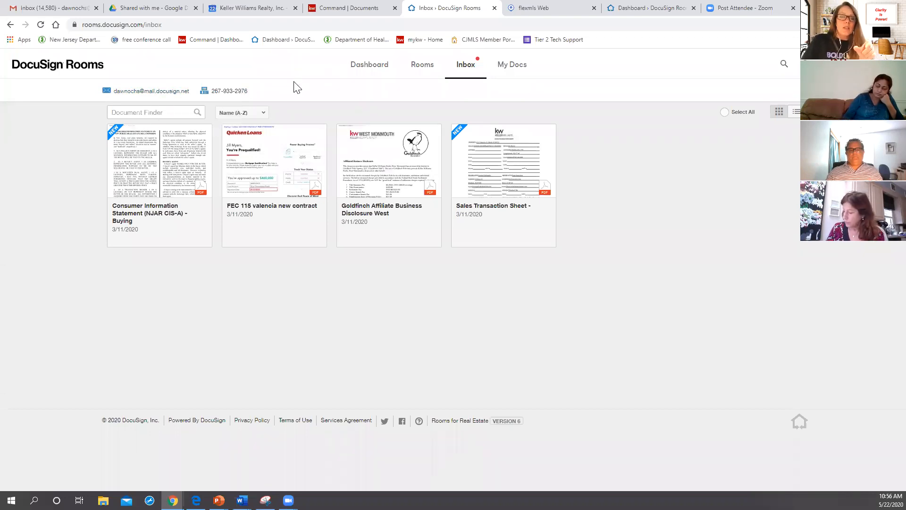
pyautogui.click(429, 68)
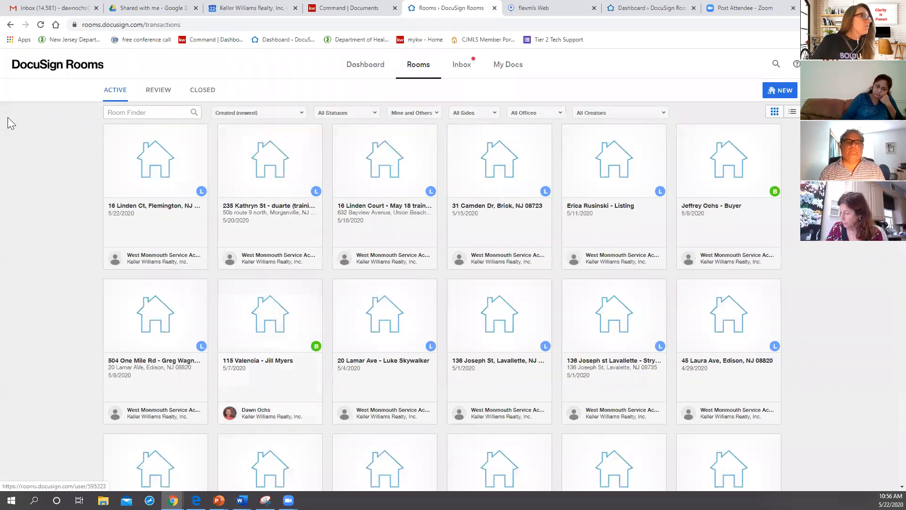
# Step: Open the listing room created on 5/22/2020 and copy its room ID number
pyautogui.click(156, 222)
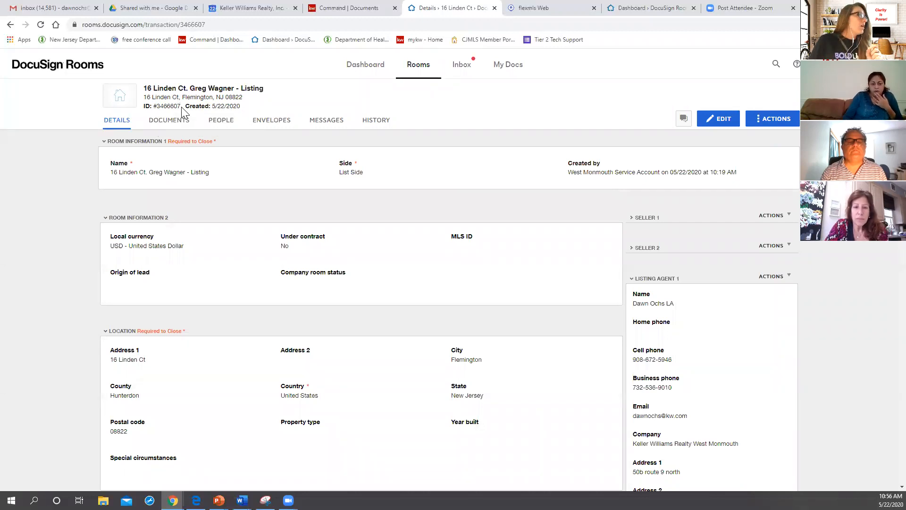
pyautogui.moveTo(181, 106); pyautogui.dragTo(153, 106)
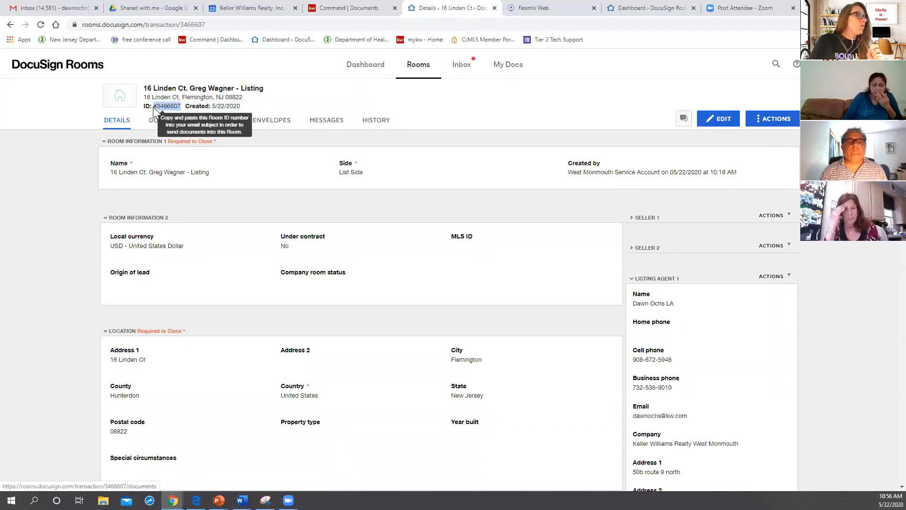
pyautogui.rightClick(153, 108)
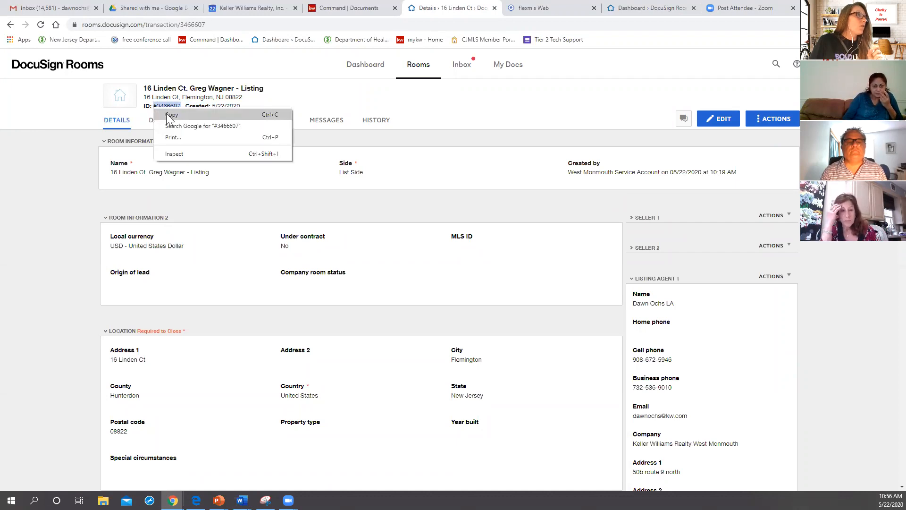
pyautogui.click(167, 115)
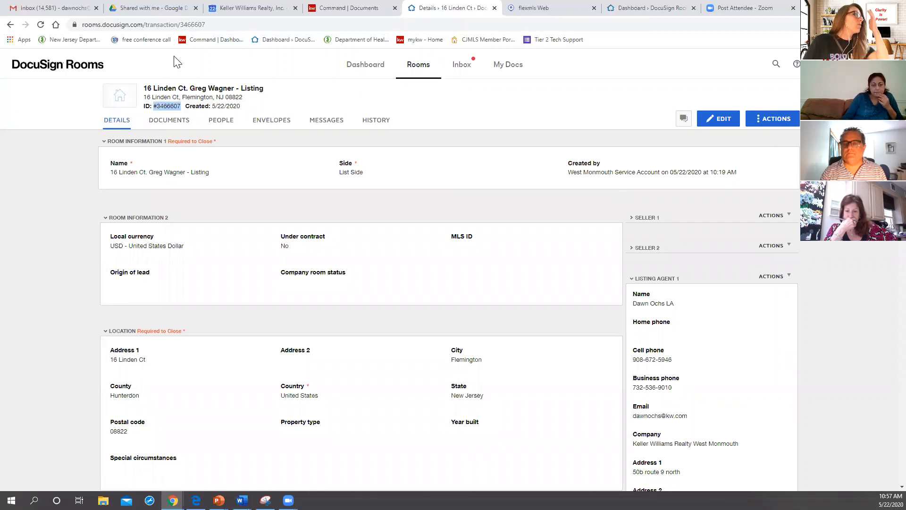
pyautogui.moveTo(165, 106)
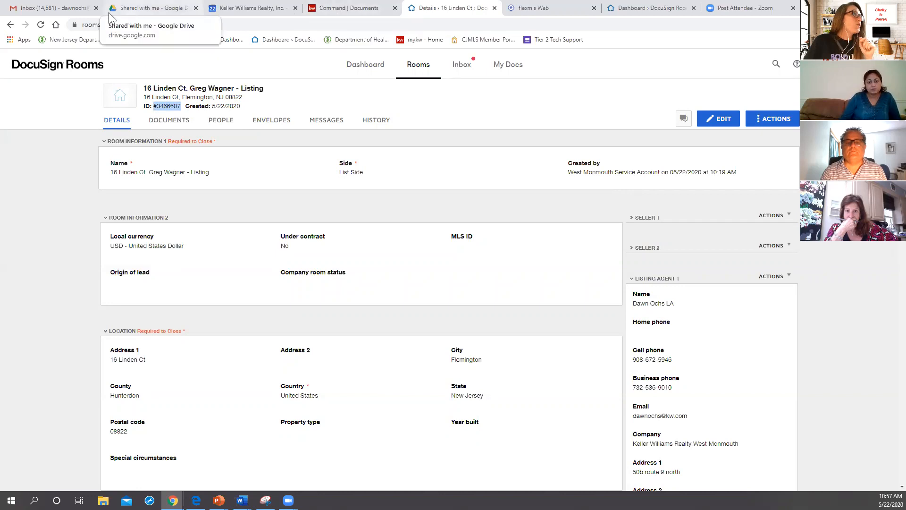
# Step: Switch to the Gmail inbox and open the message "Transitioning from dotloop to Docusign"
pyautogui.click(59, 12)
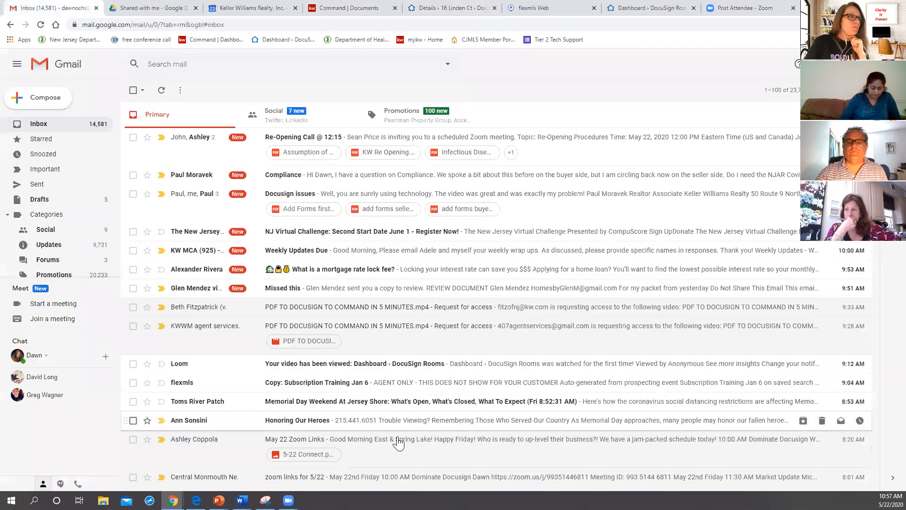
pyautogui.scroll(-3, 396, 440)
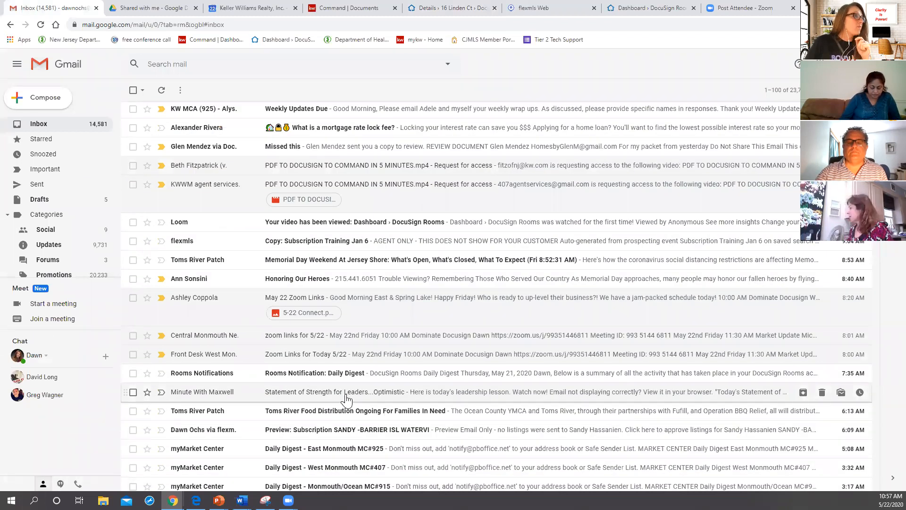
pyautogui.click(357, 204)
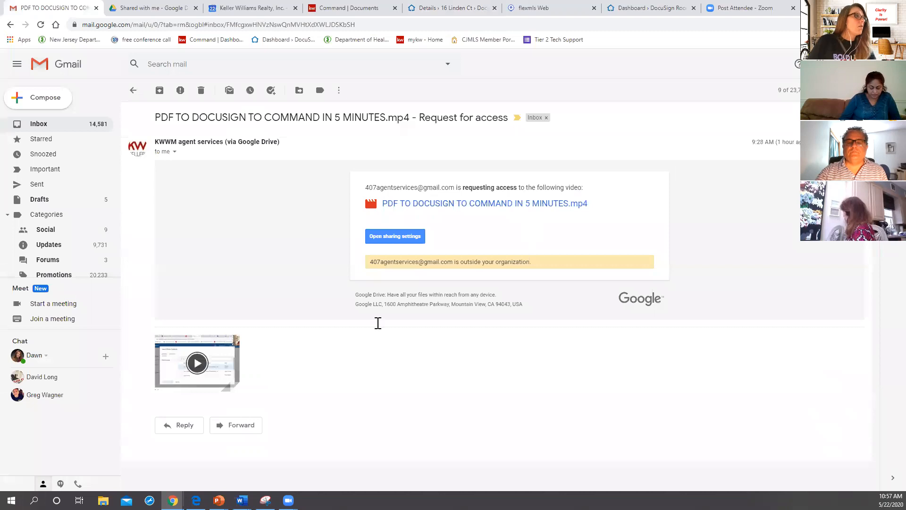
pyautogui.click(133, 90)
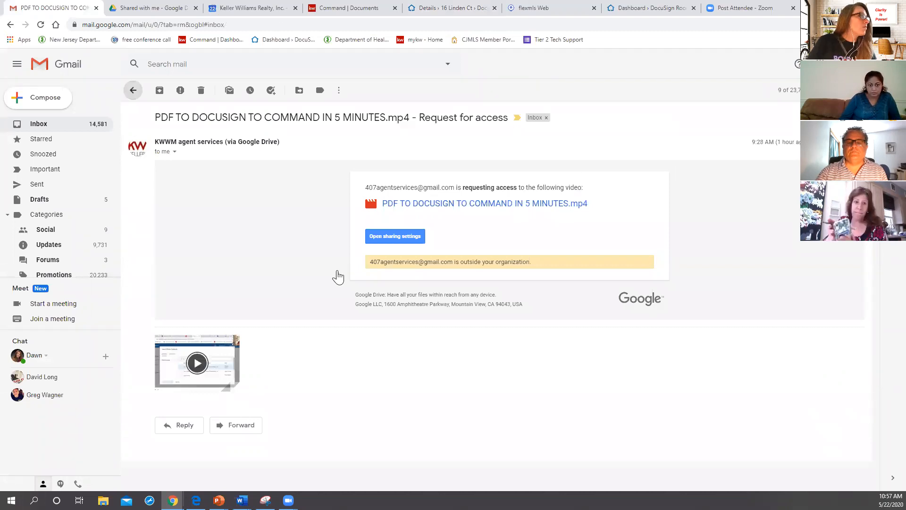
pyautogui.scroll(-5, 338, 293)
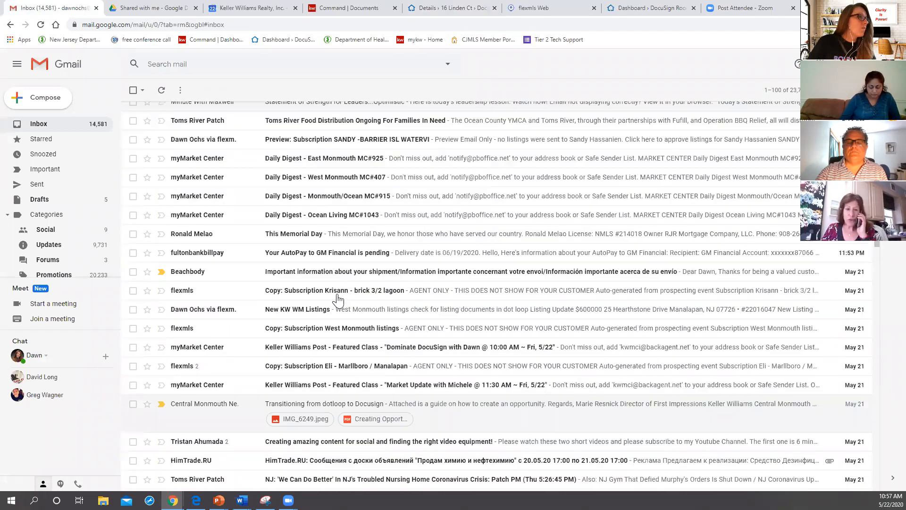
pyautogui.scroll(-4, 338, 298)
pyautogui.click(456, 241)
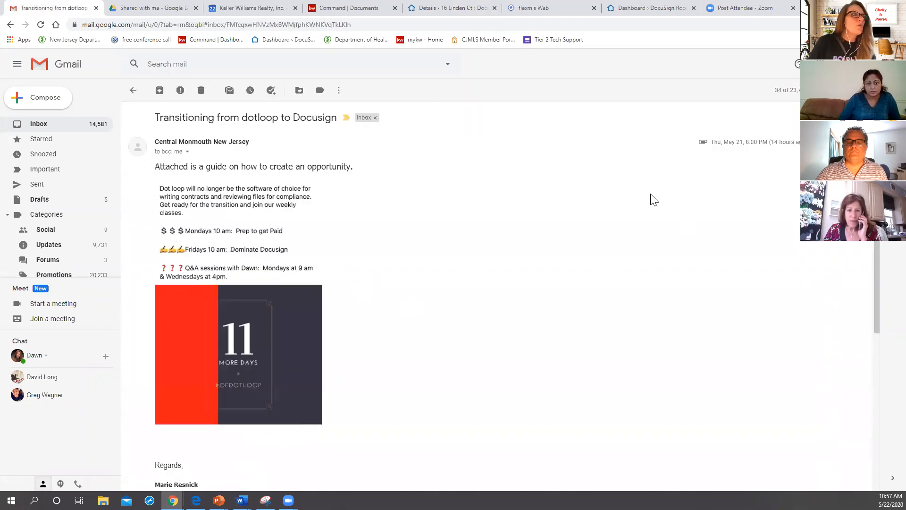
# Step: Forward the message with its attachment, addressing it to the DocuSign Rooms inbox e-mail address
pyautogui.scroll(-5, 401, 307)
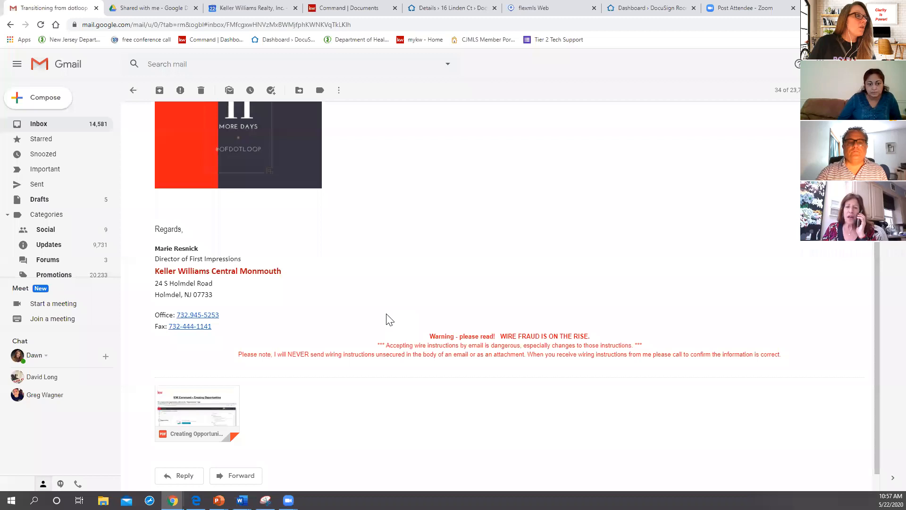
pyautogui.scroll(-1, 359, 363)
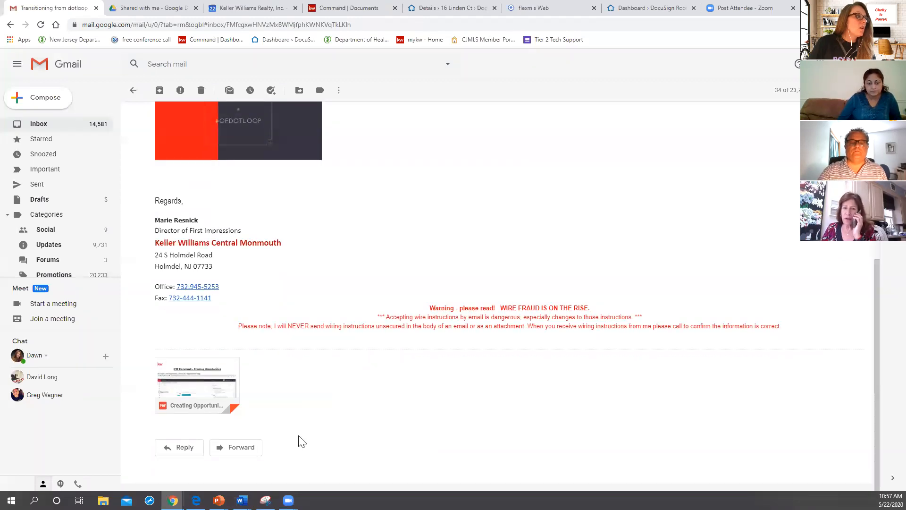
pyautogui.click(238, 448)
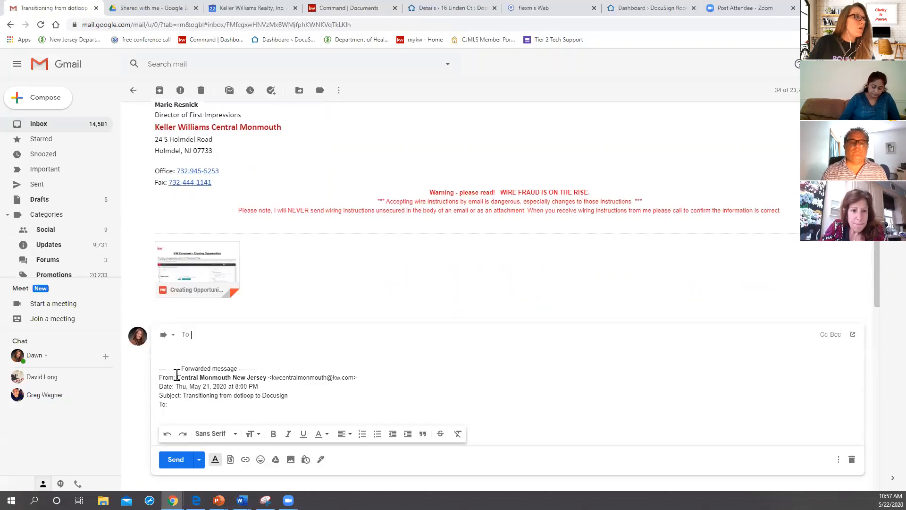
pyautogui.write('dawn')
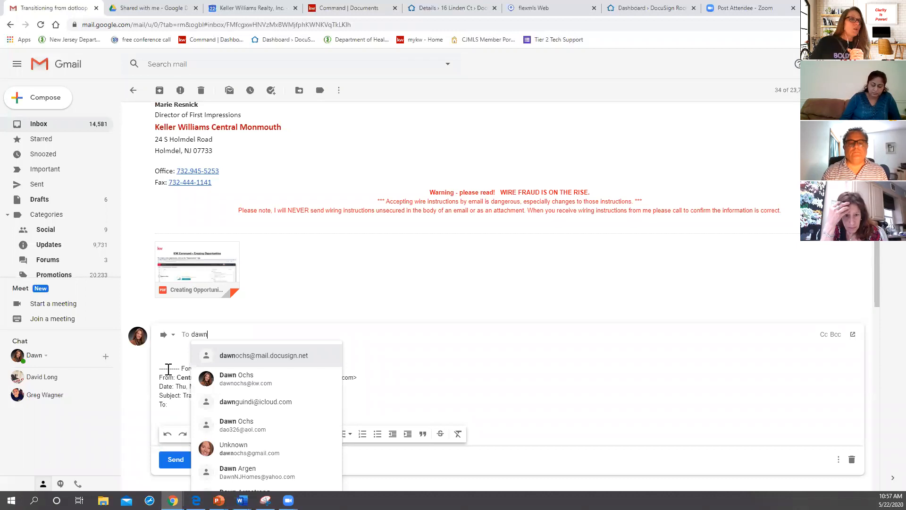
pyautogui.press('Return')
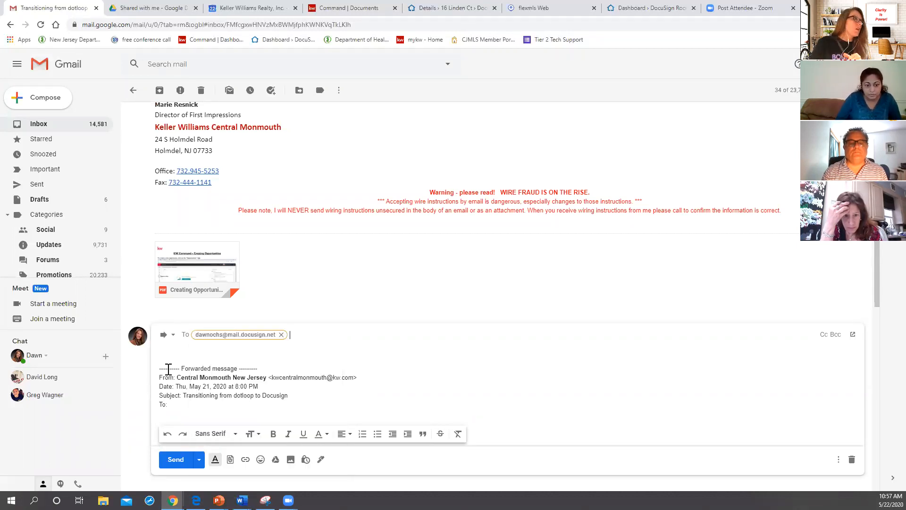
# Step: Replace the forwarded message's subject with the copied room ID number and send the e-mail
pyautogui.click(174, 336)
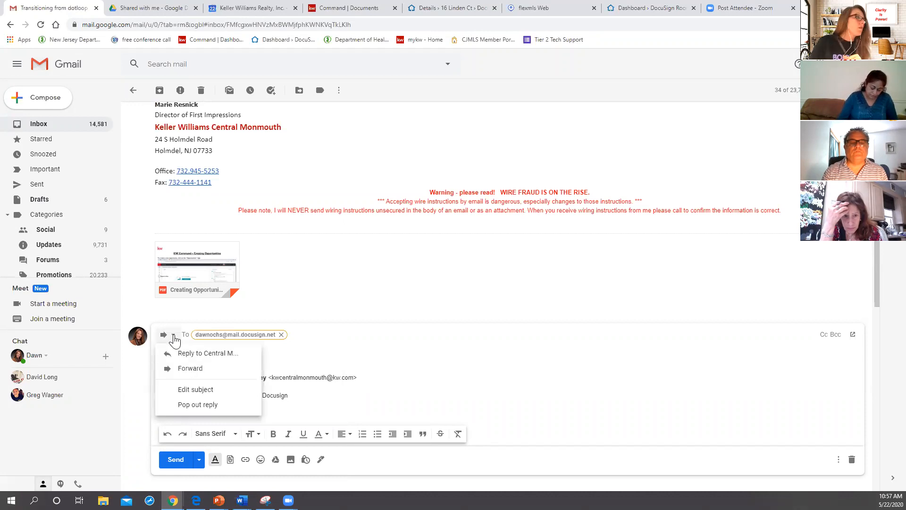
pyautogui.click(186, 394)
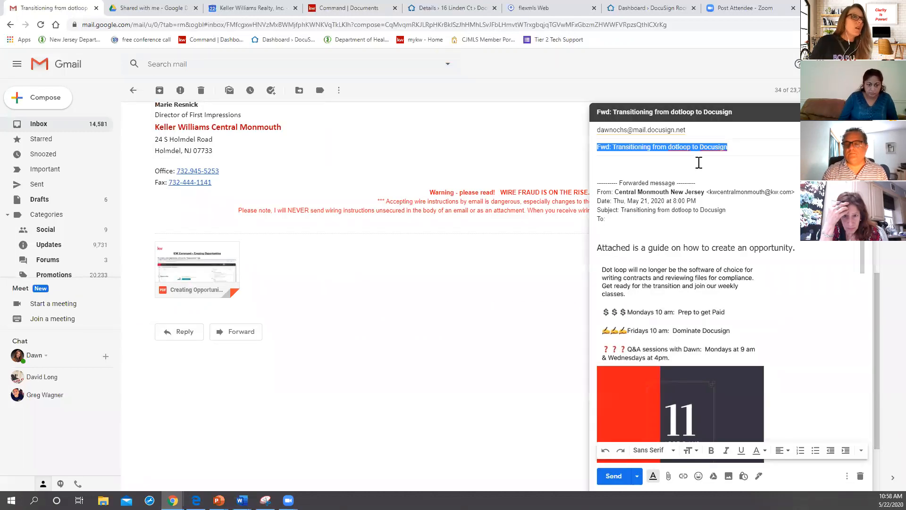
pyautogui.press('BackSpace')
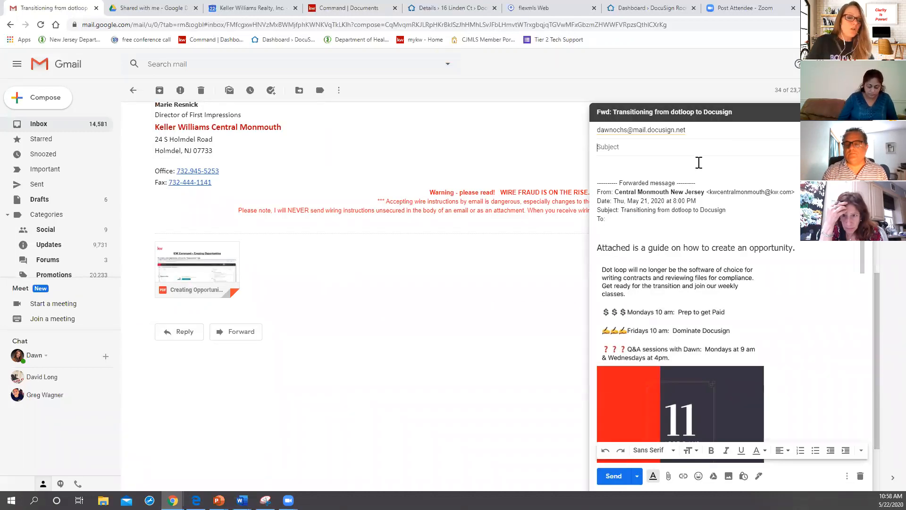
pyautogui.rightClick(630, 148)
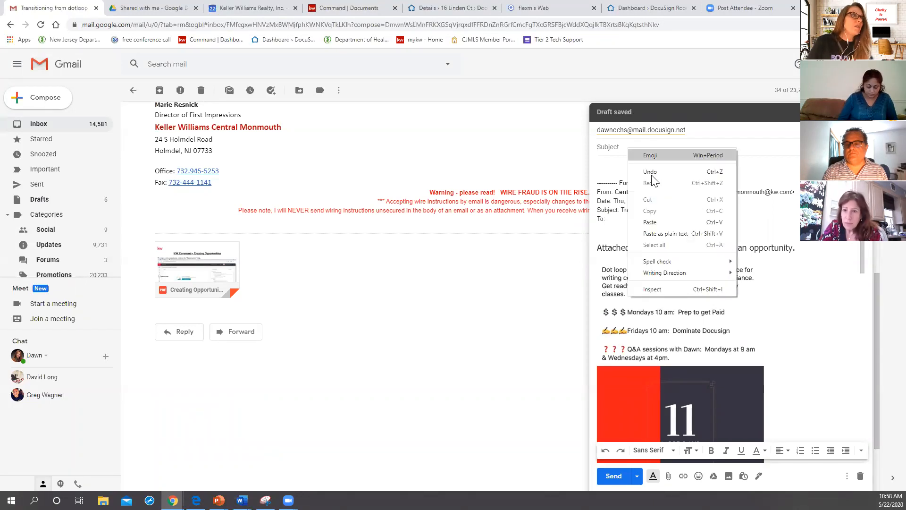
pyautogui.click(653, 222)
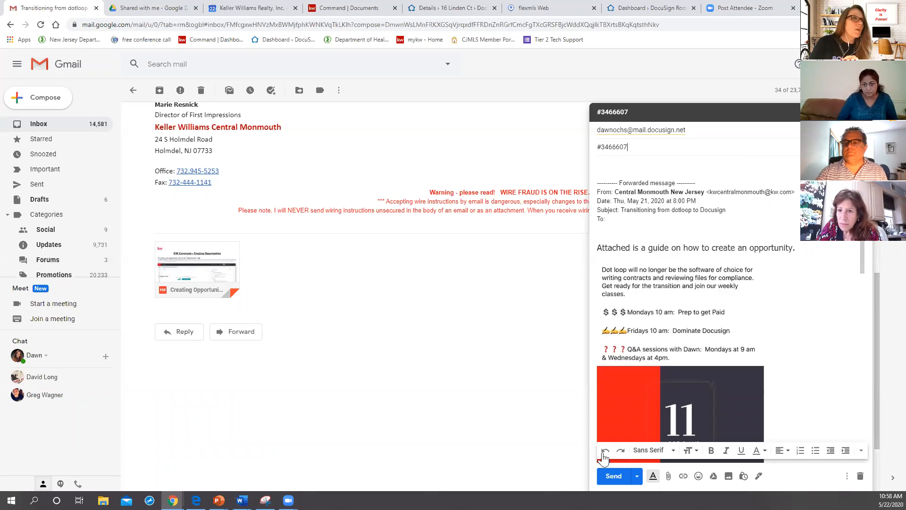
pyautogui.click(613, 475)
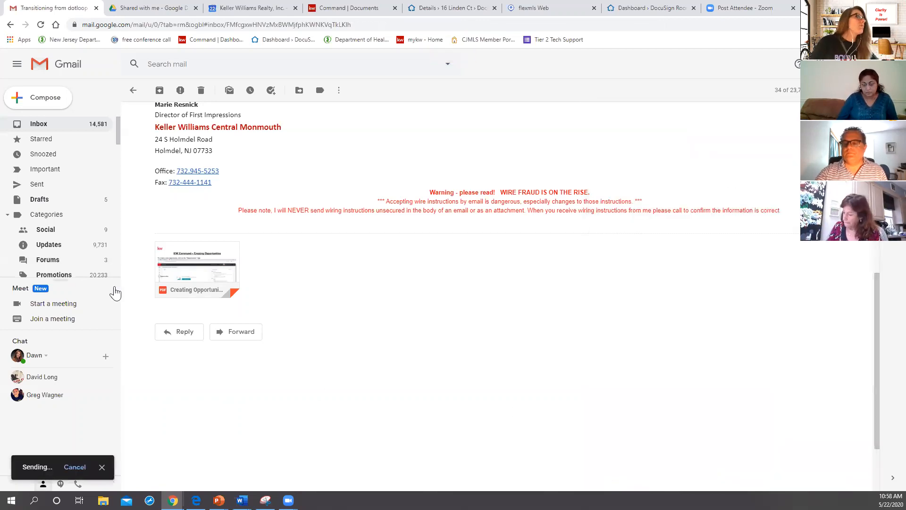
# Step: Switch to DocuSign Rooms, open the listing room's documents and reload them to check for the e-mailed files
pyautogui.click(448, 10)
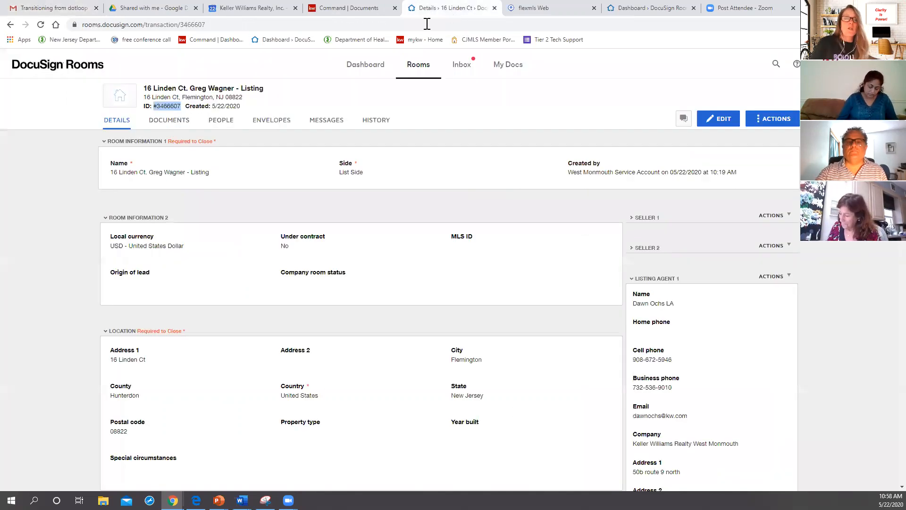
pyautogui.click(173, 124)
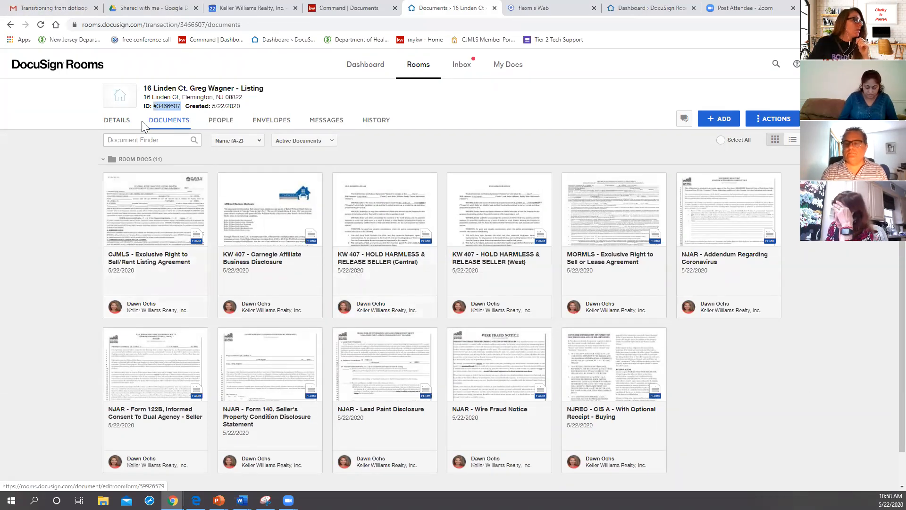
pyautogui.click(41, 25)
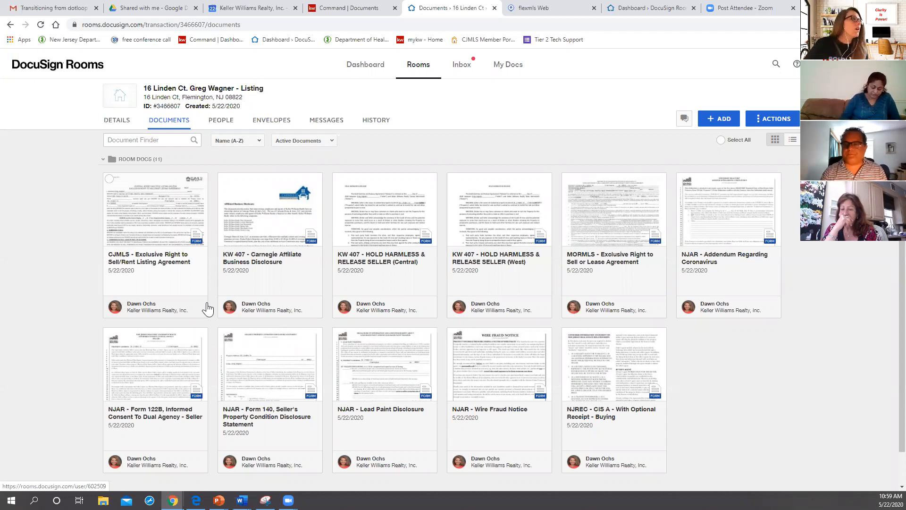
pyautogui.click(41, 25)
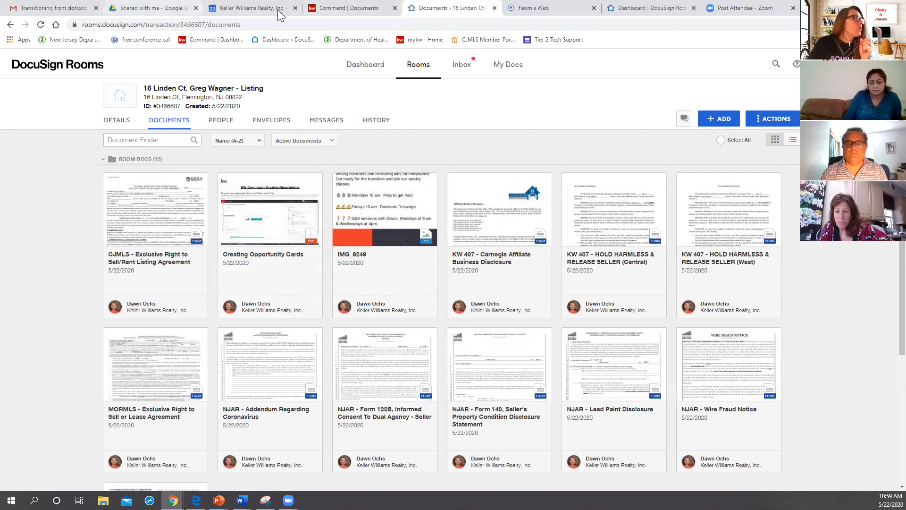
# Step: Switch to KW Command, start attaching multiple files from DocuSign, and assign the CJMLS - Exclusive Right to Sell/Rent Listing Agreement to Listing Agreement
pyautogui.click(338, 10)
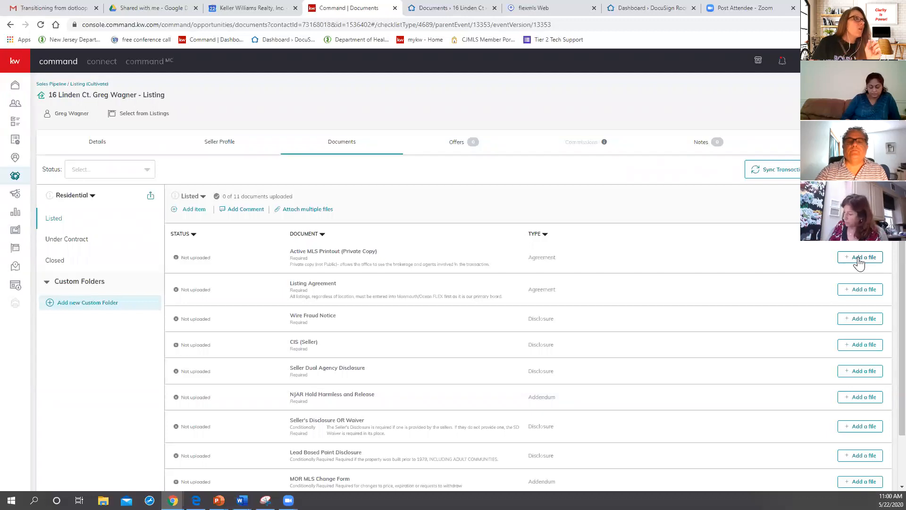
pyautogui.click(307, 210)
pyautogui.click(363, 89)
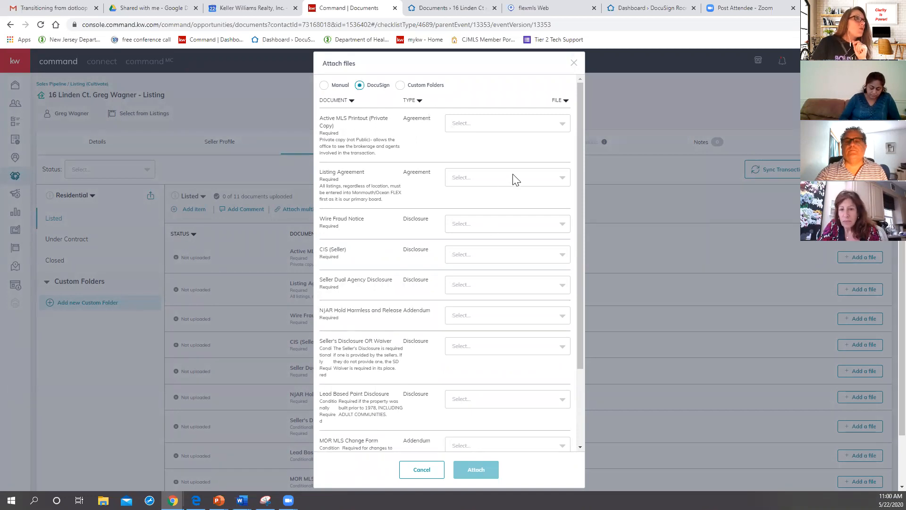
pyautogui.click(563, 179)
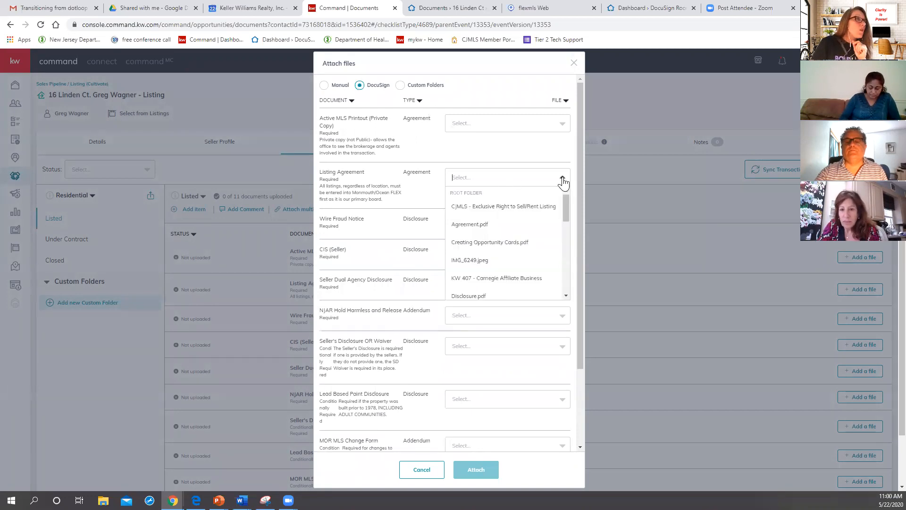
pyautogui.click(504, 211)
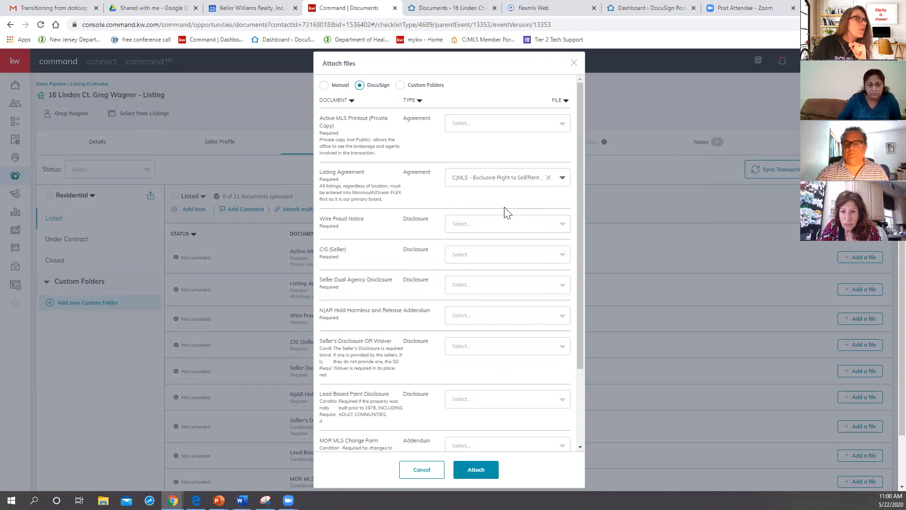
# Step: Assign NJAR - Wire Fraud Notice.pdf to Wire Fraud Notice and the NJAR - Form 122B informed consent file to CIS (Seller)
pyautogui.click(527, 231)
pyautogui.moveTo(566, 255); pyautogui.dragTo(565, 322)
pyautogui.click(514, 324)
pyautogui.click(526, 259)
pyautogui.scroll(-3, 510, 343)
pyautogui.scroll(-3, 486, 354)
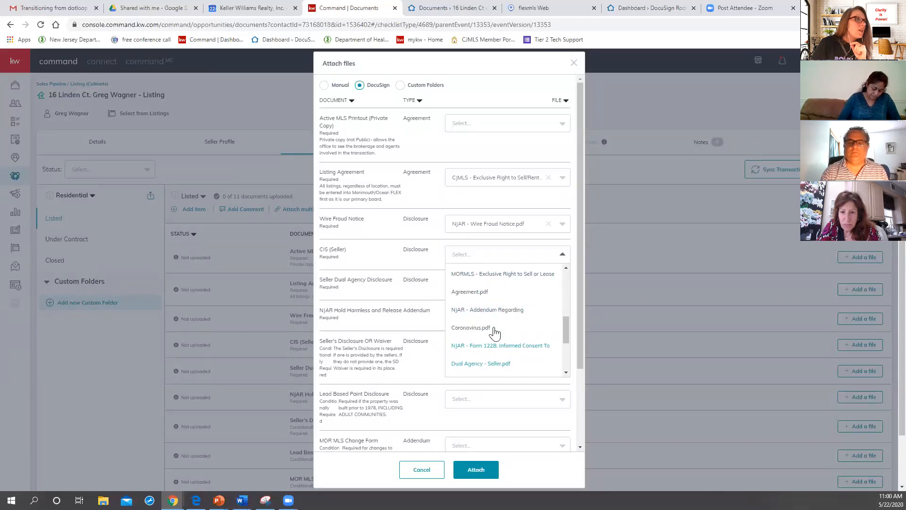
pyautogui.click(494, 349)
# Step: Assign the MORMLS - Exclusive Right to Sell or Lease Agreement to Seller Dual Agency Disclosure and Creating Opportunity Cards.pdf to NJAR Hold Harmless and Release
pyautogui.click(462, 285)
pyautogui.scroll(-1, 495, 390)
pyautogui.scroll(-3, 494, 389)
pyautogui.click(484, 344)
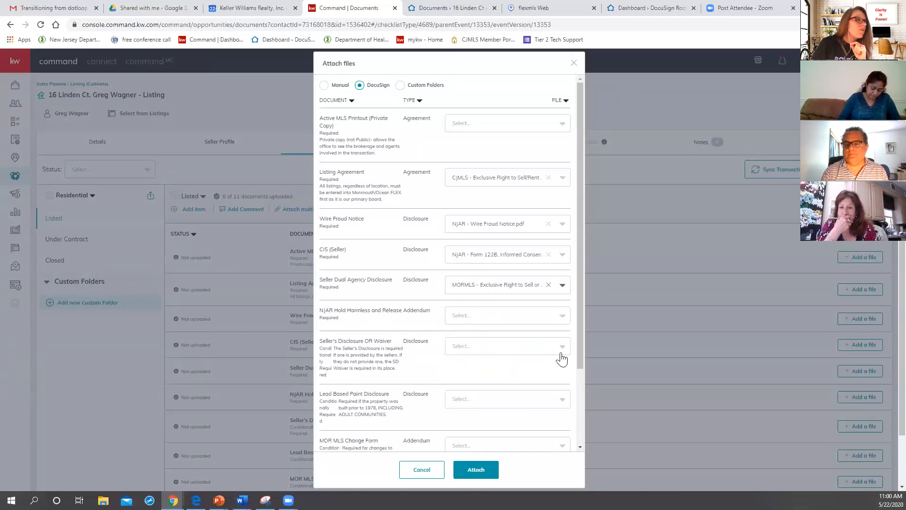
pyautogui.click(486, 318)
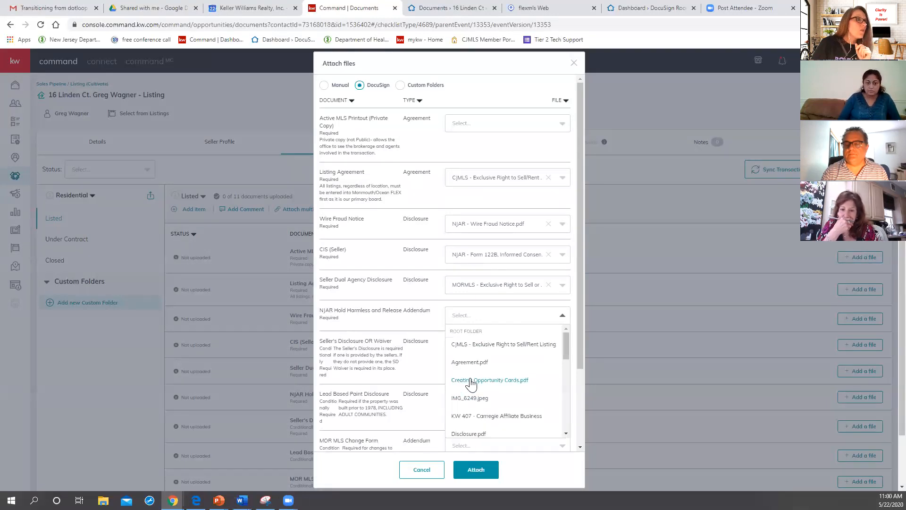
pyautogui.click(472, 380)
# Step: Assign the MORMLS - Exclusive Right to Sell or Lease Agreement to Lead Based Paint Disclosure and attach all the selected files
pyautogui.scroll(-2, 465, 331)
pyautogui.click(481, 302)
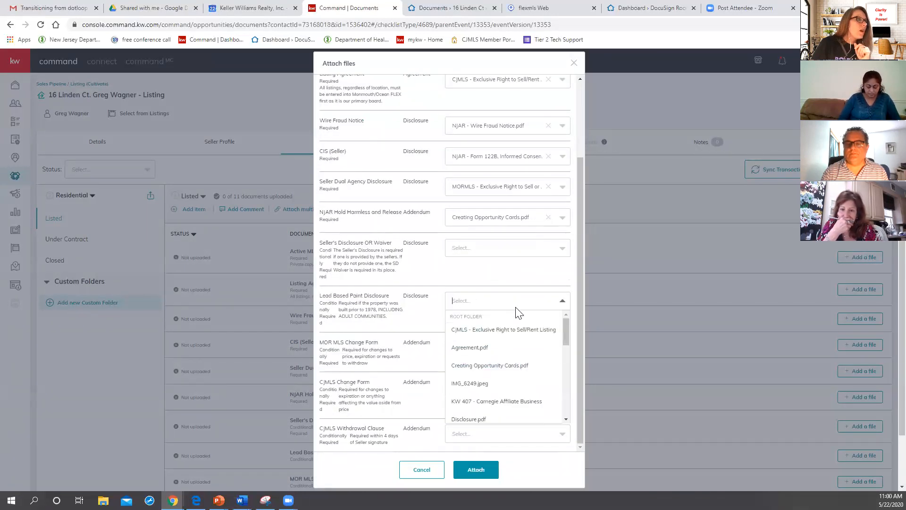
pyautogui.scroll(-3, 480, 398)
pyautogui.click(472, 415)
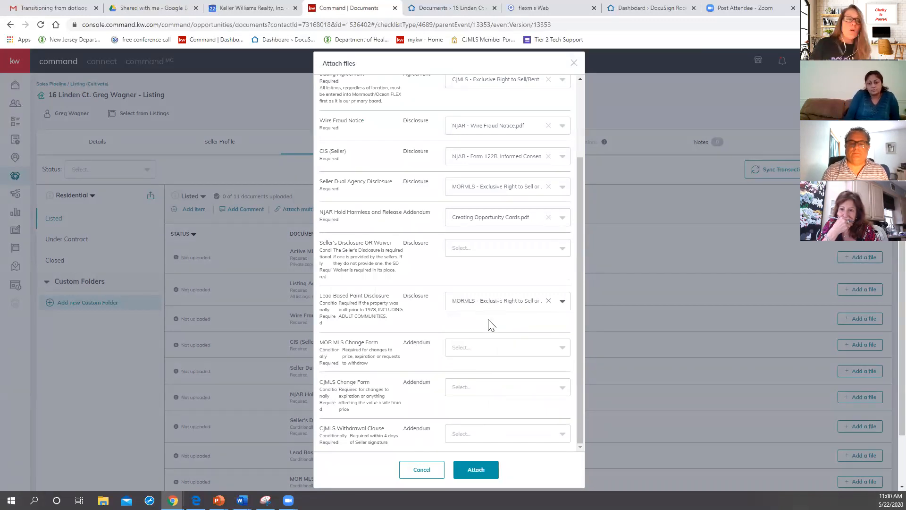
pyautogui.click(467, 470)
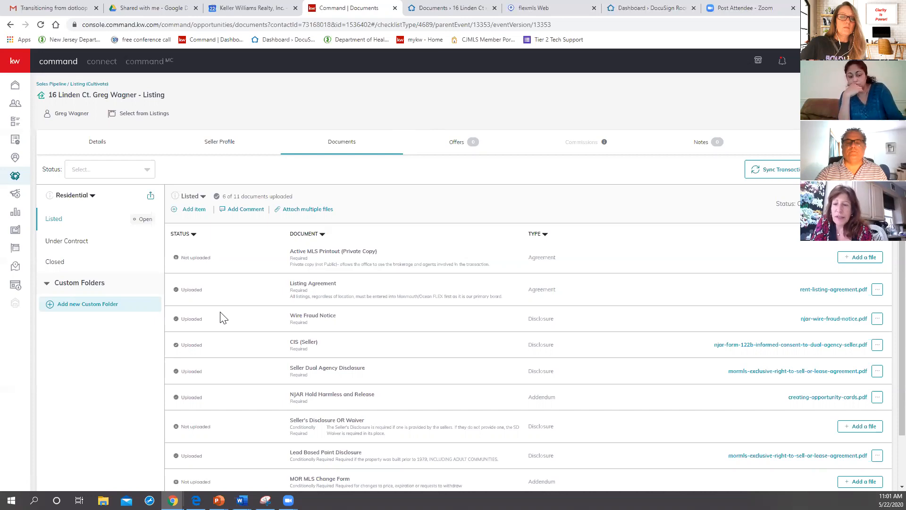
# Step: Switch back to DocuSign Rooms and check the inbox's dedicated e-mail address and fax number
pyautogui.click(467, 10)
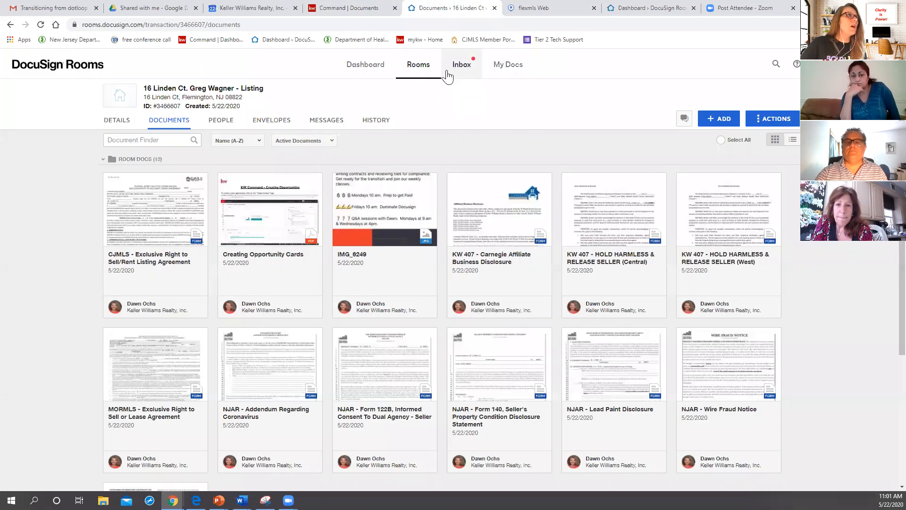
pyautogui.click(467, 67)
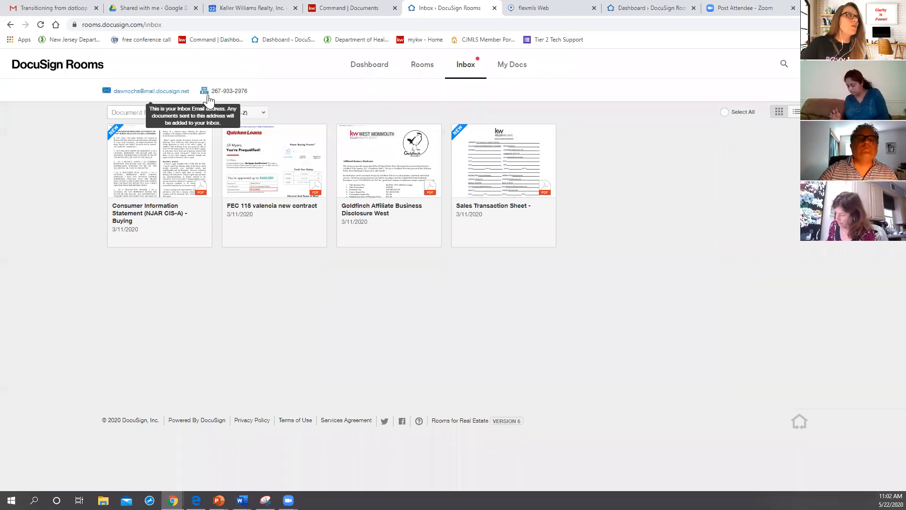
pyautogui.moveTo(211, 101)
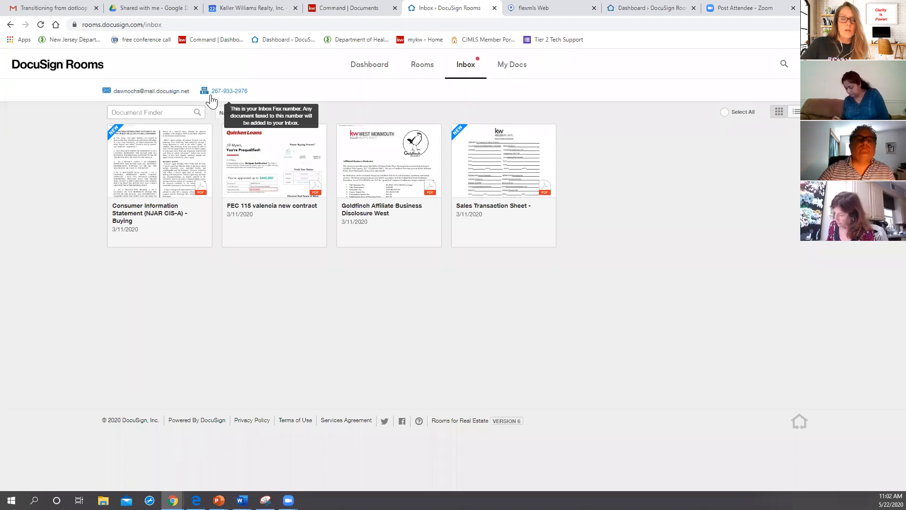
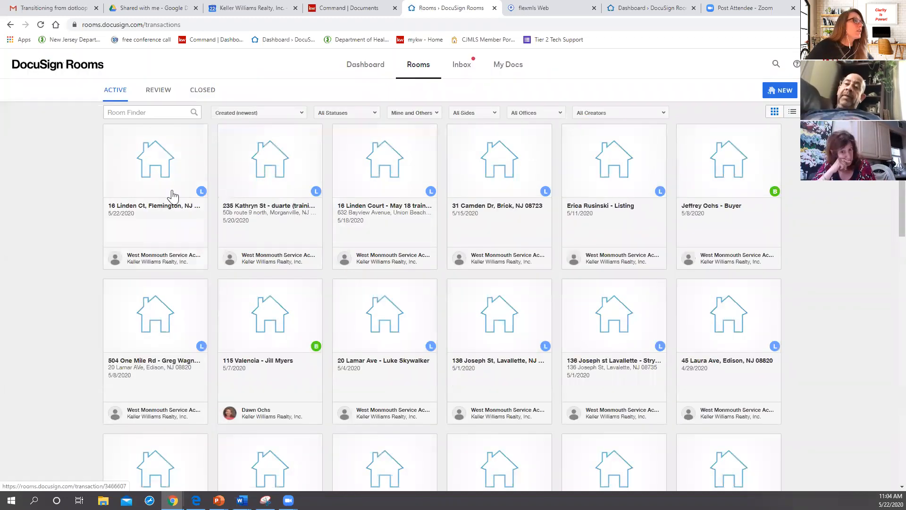
# Step: Open the newest listing room, created 5/22/2020, and add Command From Contact to Close (1) from the computer to its documents
pyautogui.click(160, 211)
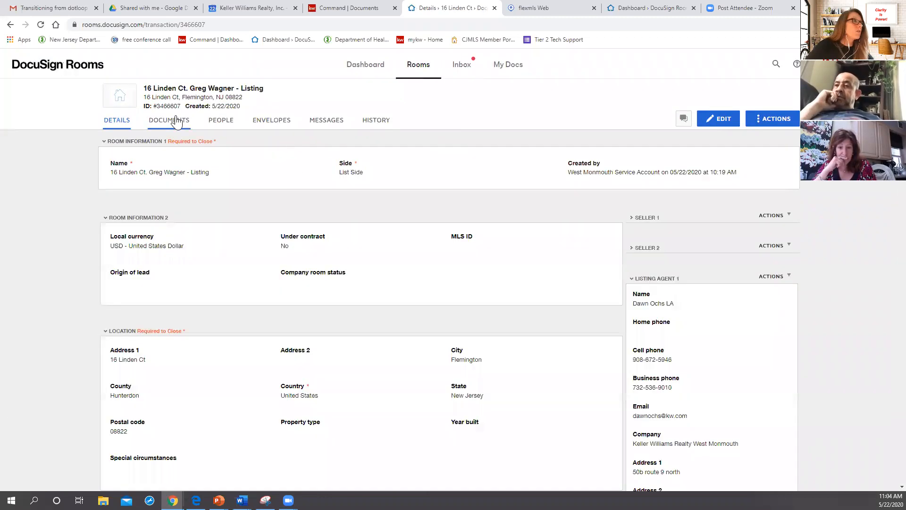
pyautogui.click(176, 121)
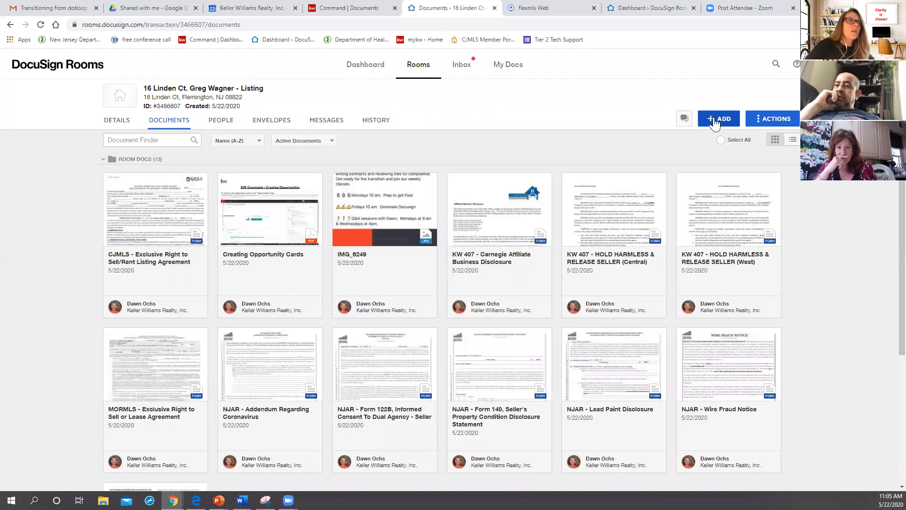
pyautogui.click(717, 125)
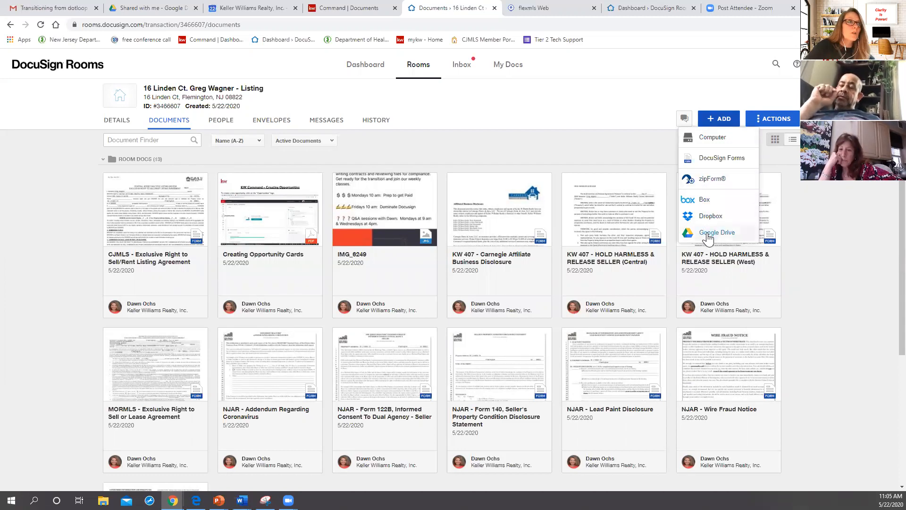
pyautogui.click(712, 141)
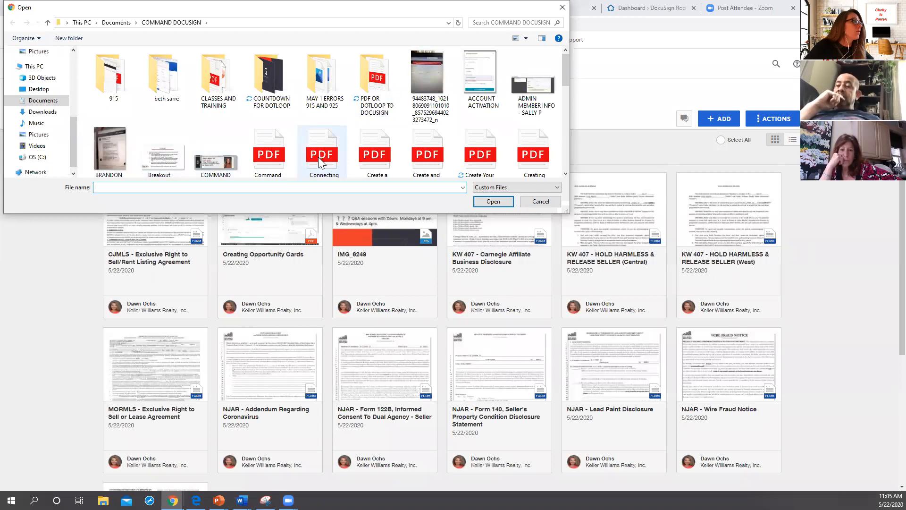
pyautogui.doubleClick(265, 156)
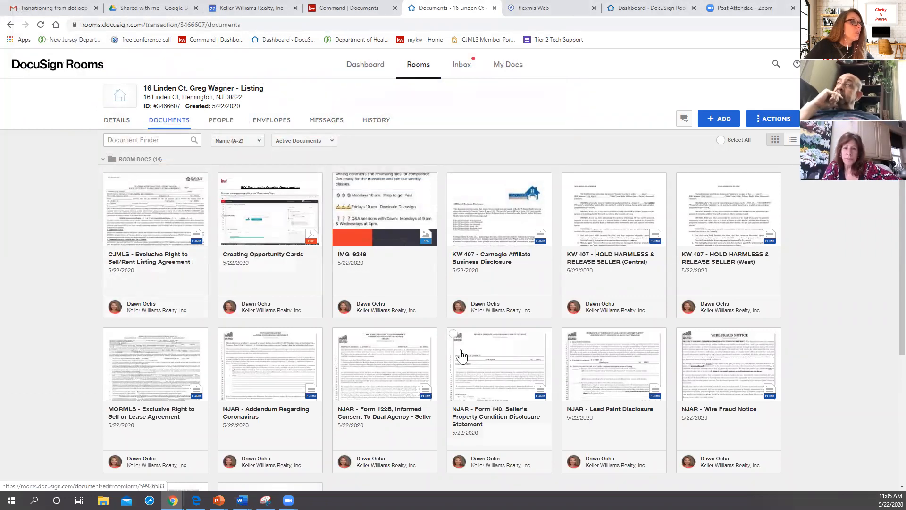
# Step: Preview the Command From Contact to Close (1) PDF in the room's documents, look through its pages, and close it
pyautogui.scroll(-5, 539, 429)
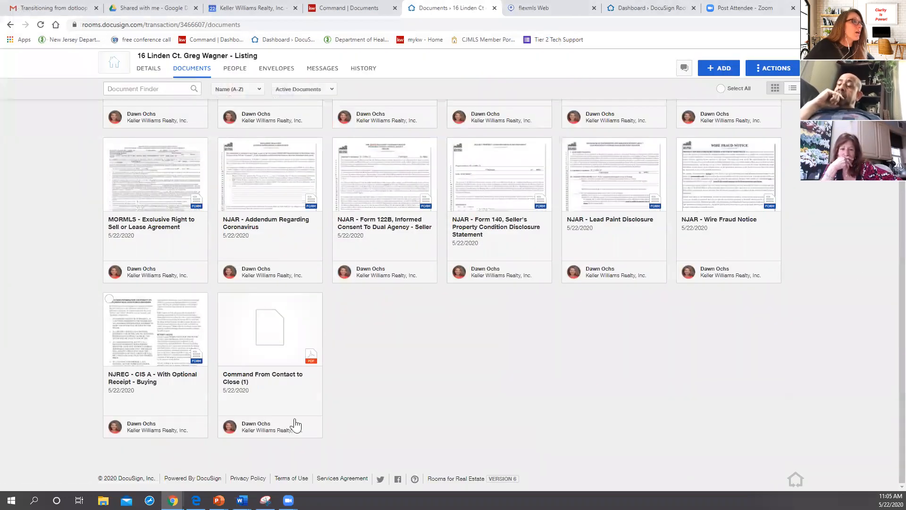
pyautogui.click(281, 351)
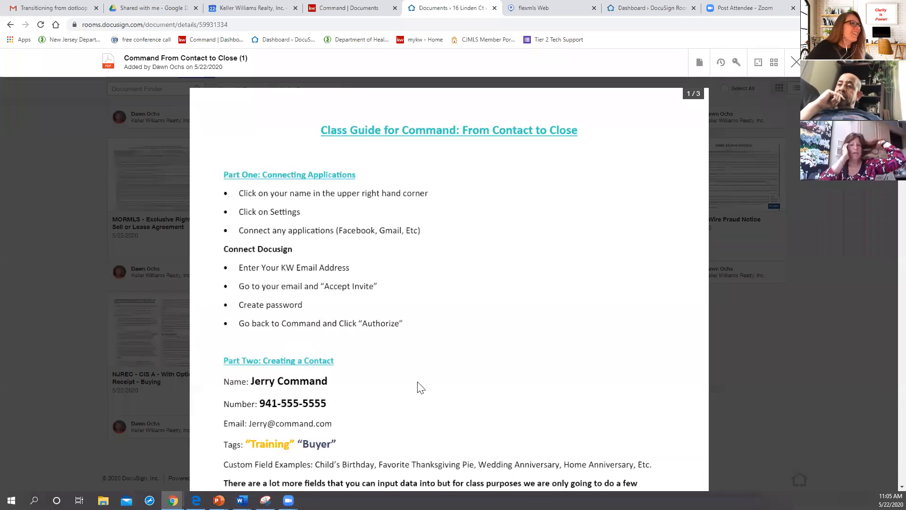
pyautogui.scroll(-5, 427, 385)
pyautogui.scroll(-15, 434, 394)
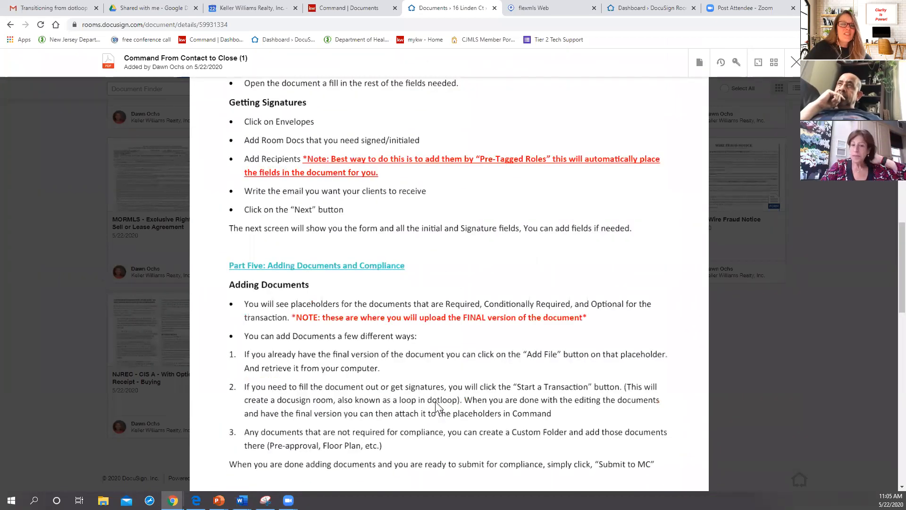
pyautogui.scroll(18, 436, 405)
pyautogui.scroll(3, 438, 407)
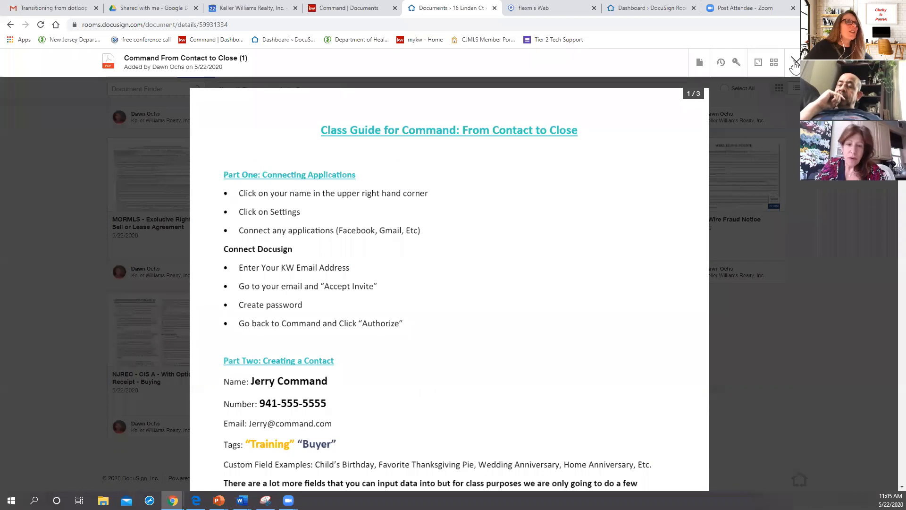
pyautogui.click(816, 284)
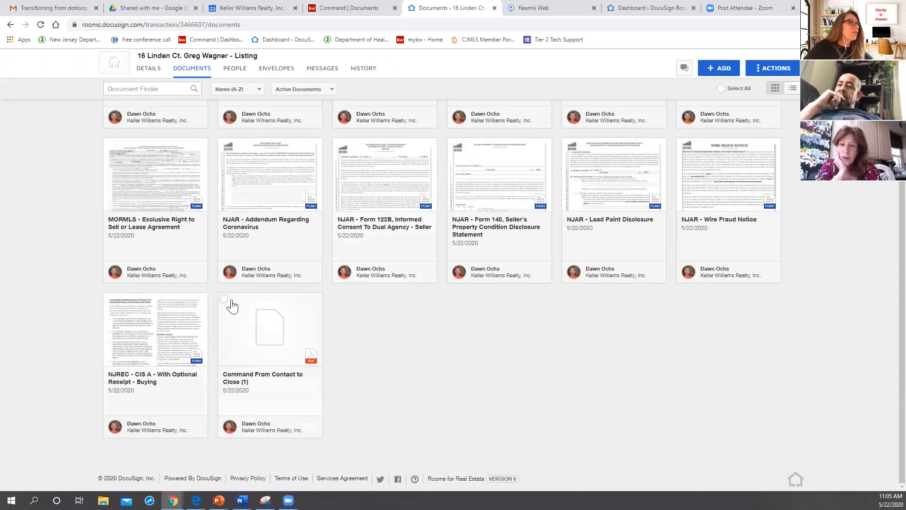
# Step: Create a DocuSign envelope from Command From Contact to Close (1) and add Seller 1 from the room contacts as recipient
pyautogui.click(224, 299)
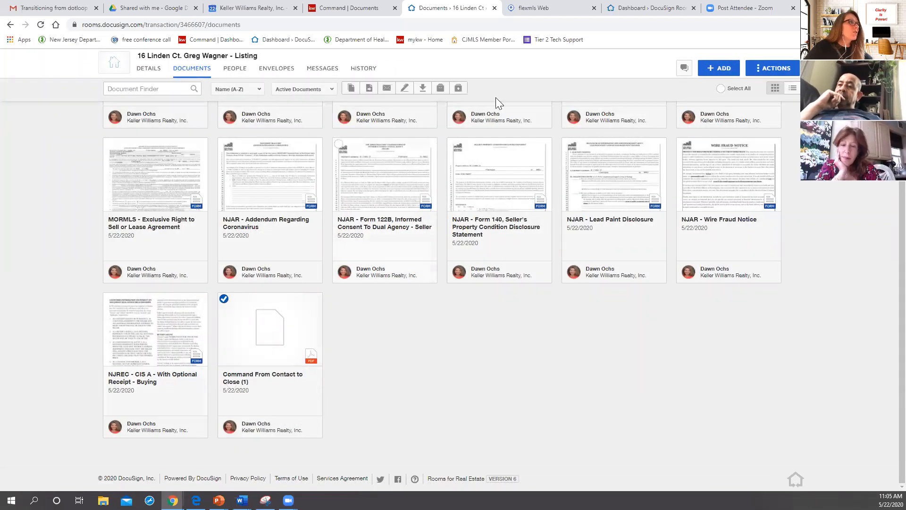
pyautogui.click(404, 92)
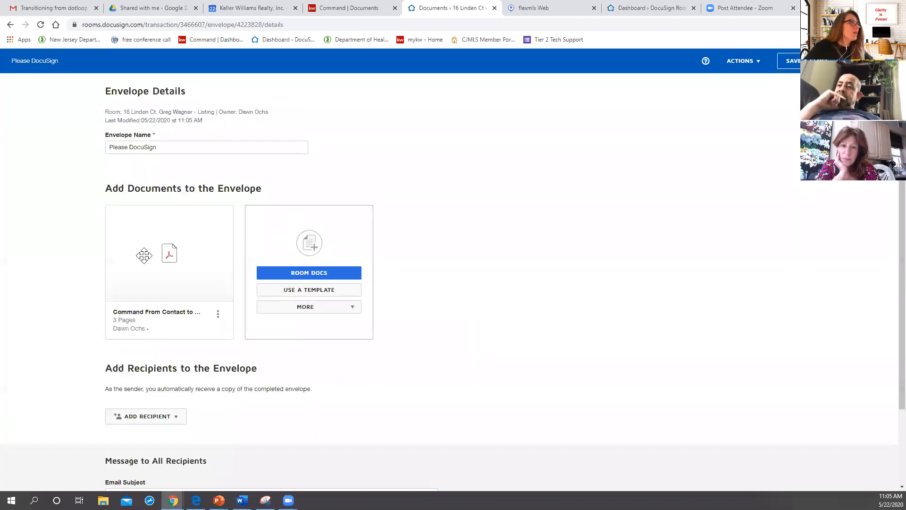
pyautogui.scroll(-2, 318, 340)
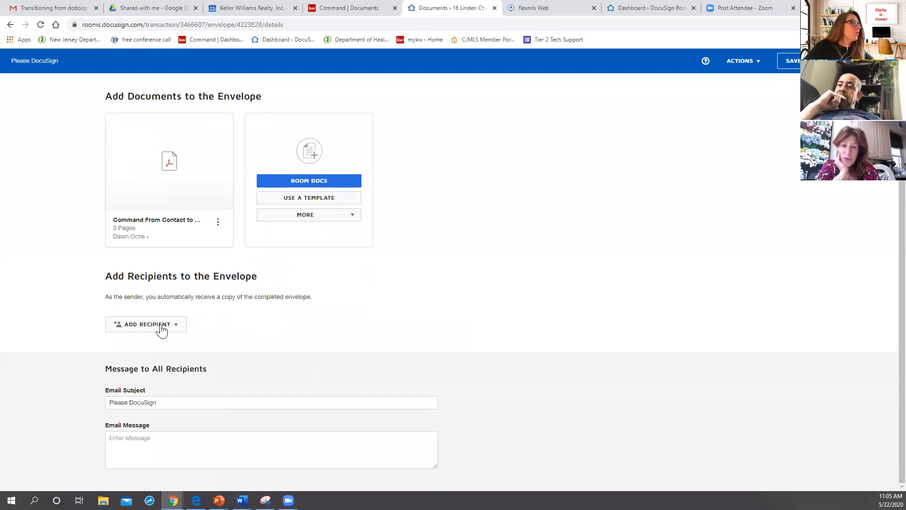
pyautogui.click(161, 330)
pyautogui.click(155, 343)
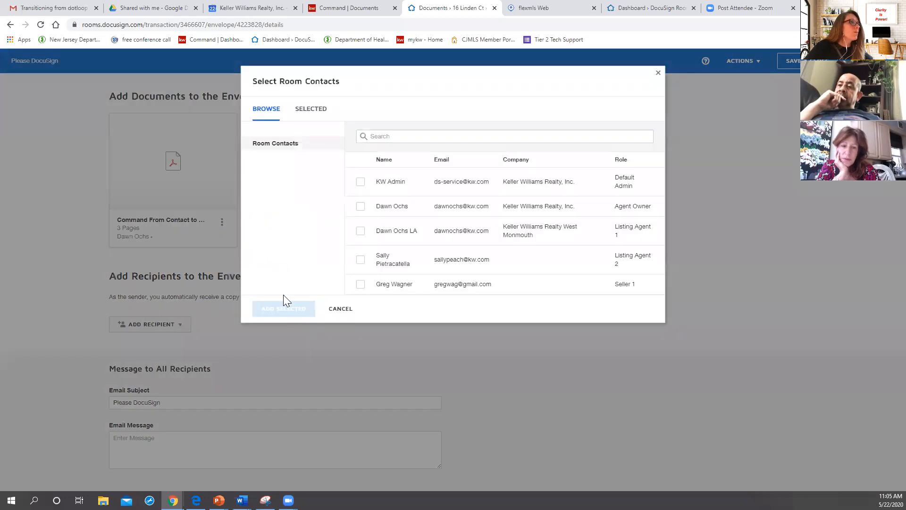
pyautogui.click(360, 284)
pyautogui.click(312, 307)
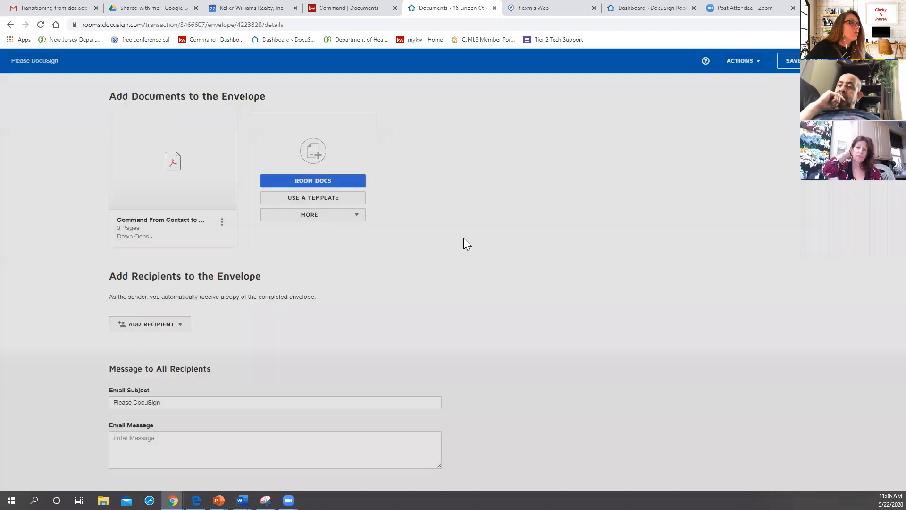
# Step: Place a signature field beside the Connect Docusign list on page 1 and an initial field in the margin by its last bullet
pyautogui.click(868, 61)
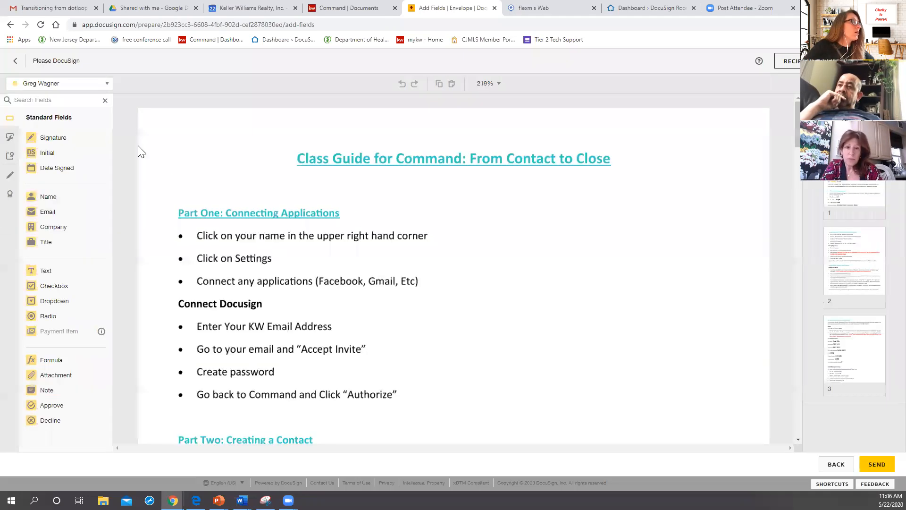
pyautogui.moveTo(35, 138); pyautogui.dragTo(557, 343)
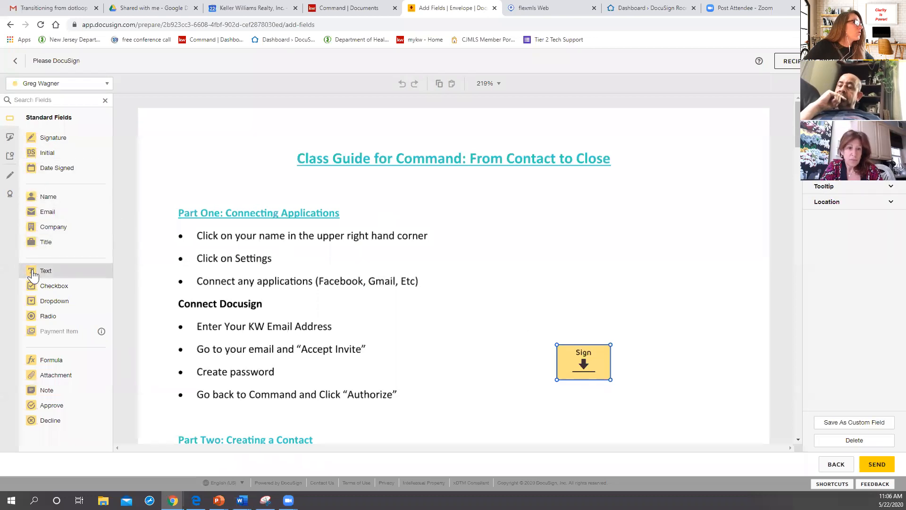
pyautogui.moveTo(43, 154); pyautogui.dragTo(146, 392)
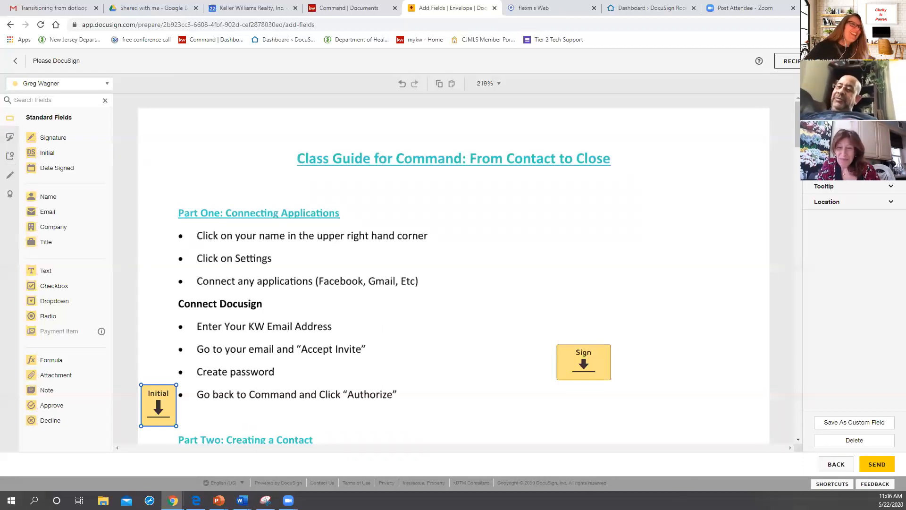
# Step: Return to the envelope details, save and close the envelope as a draft, and check the account menu
pyautogui.click(826, 466)
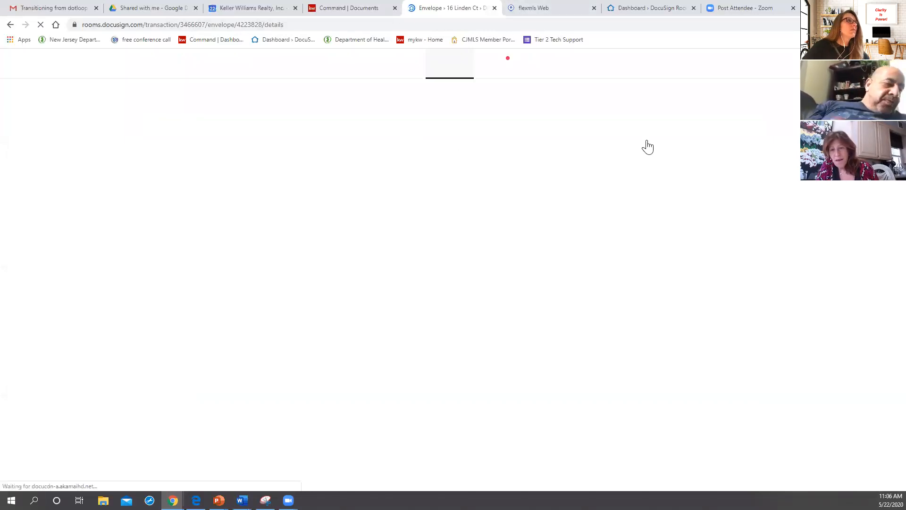
pyautogui.click(789, 61)
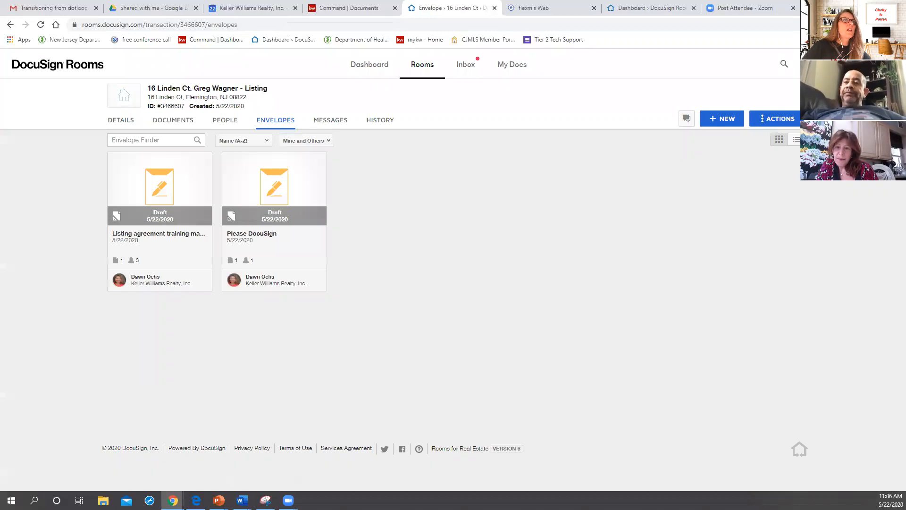
pyautogui.click(886, 64)
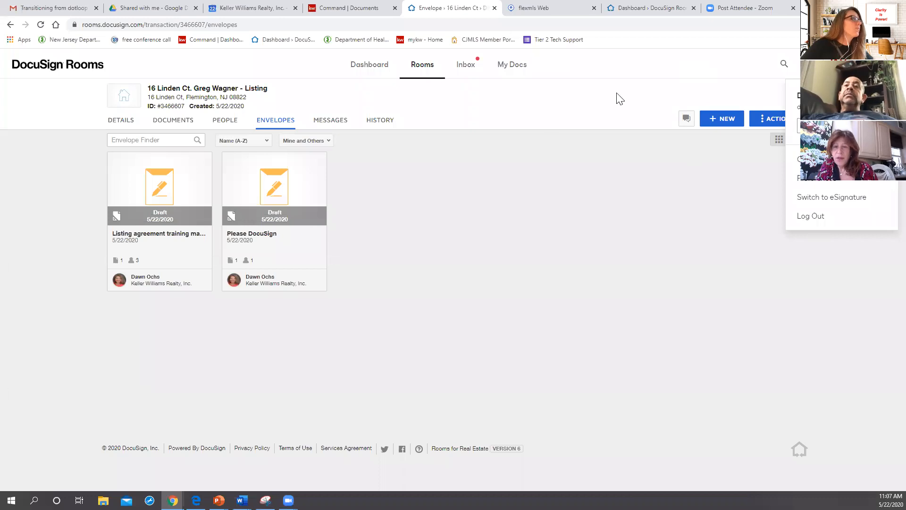
pyautogui.click(600, 96)
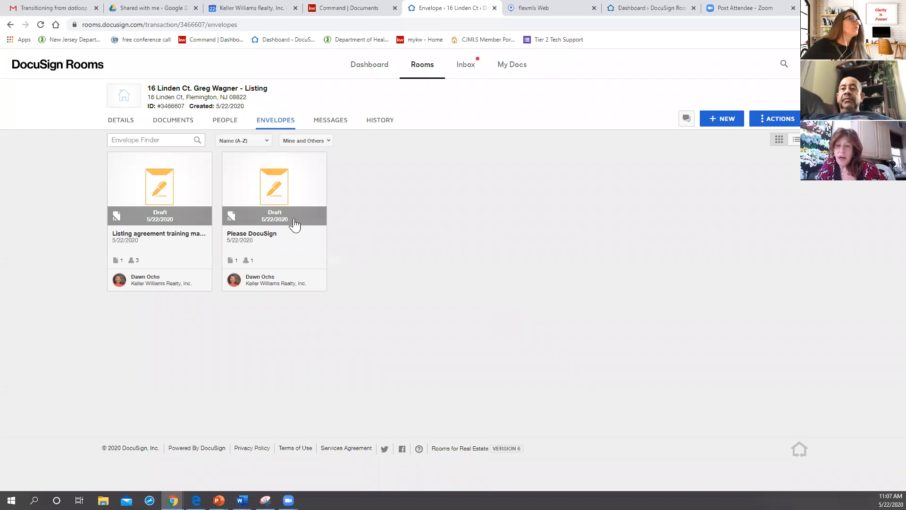
# Step: Switch to KW Command and assign a manual upload of Connecting Accounts.pdf to Seller's Disclosure OR Waiver in the Listed checklist
pyautogui.click(351, 14)
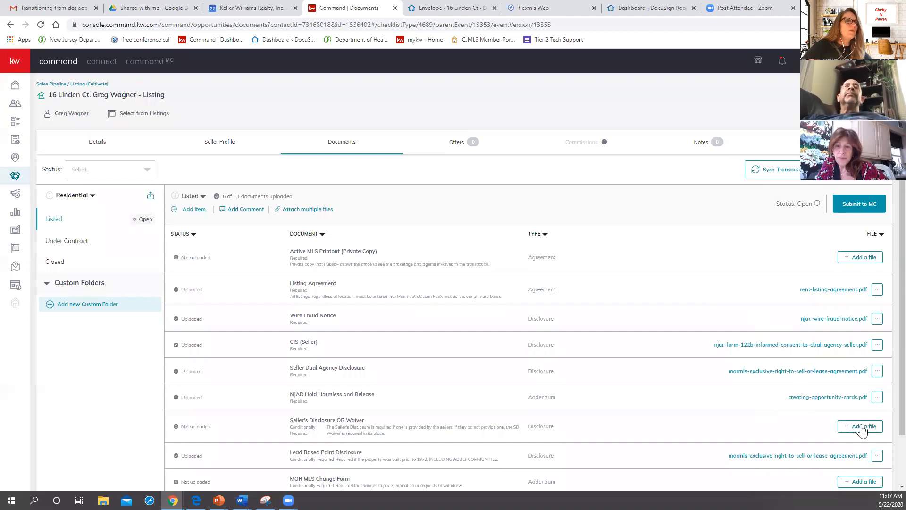
pyautogui.scroll(-1, 812, 384)
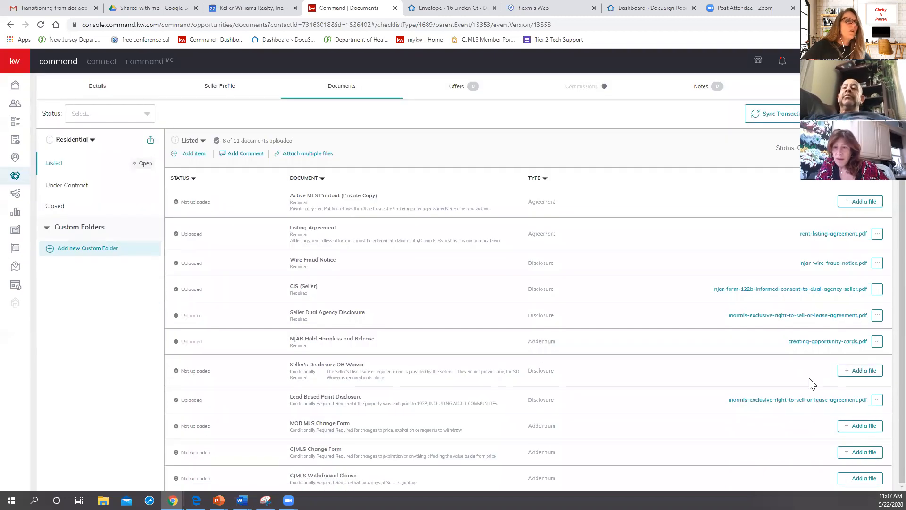
pyautogui.click(860, 371)
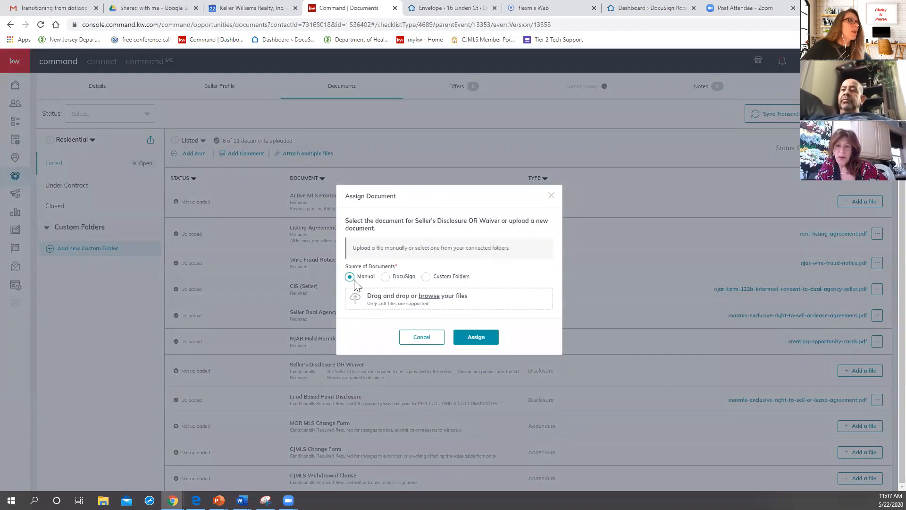
pyautogui.click(477, 341)
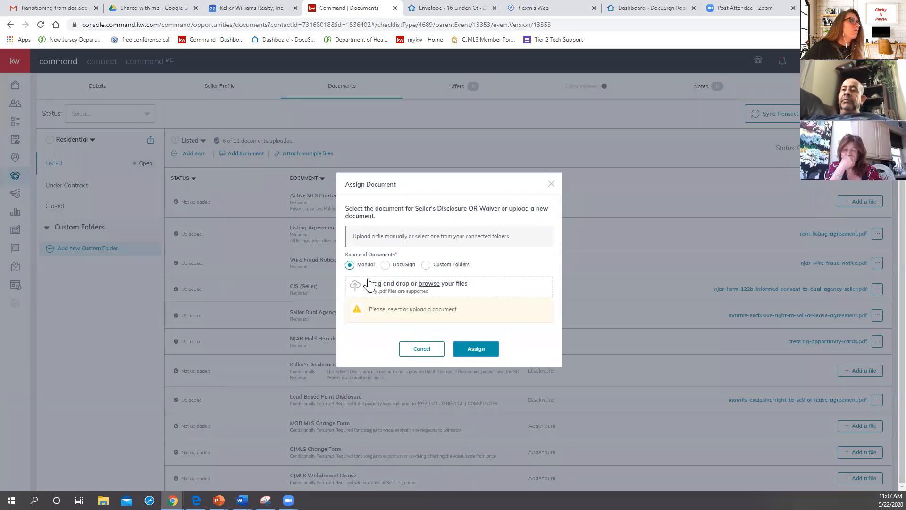
pyautogui.click(395, 287)
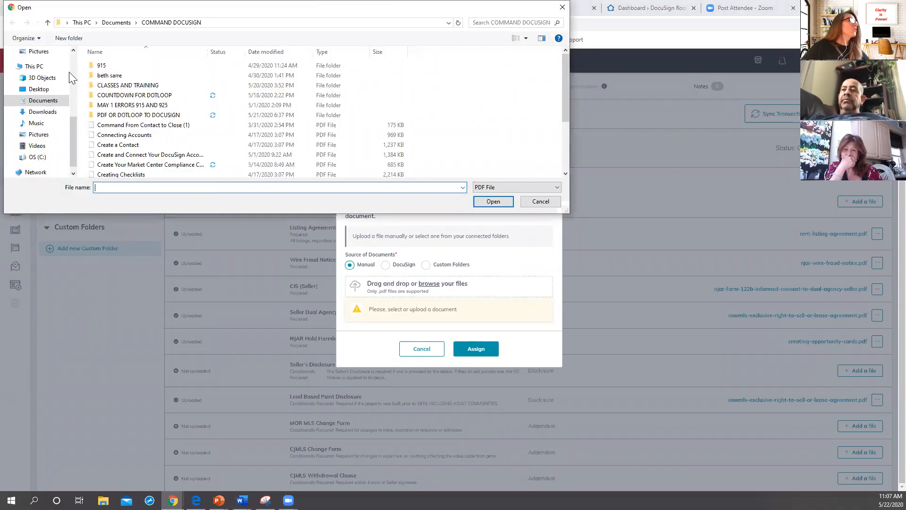
pyautogui.doubleClick(124, 135)
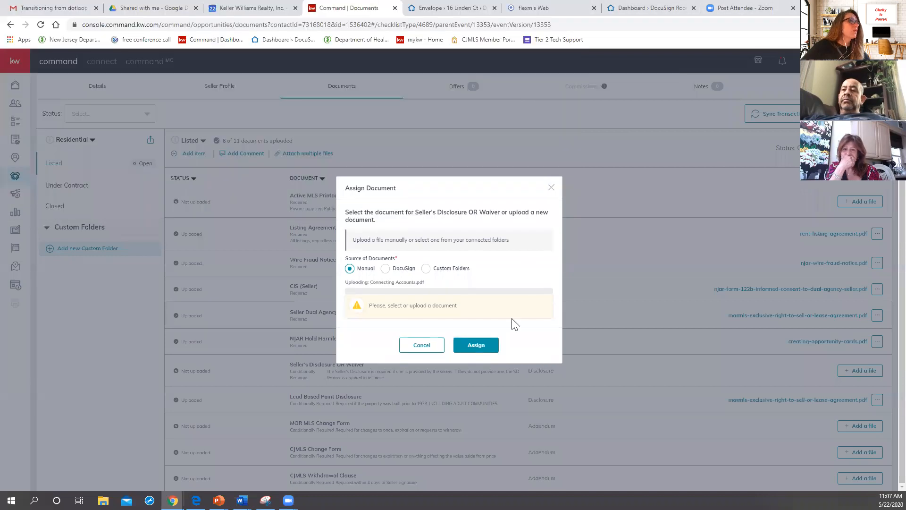
pyautogui.click(464, 344)
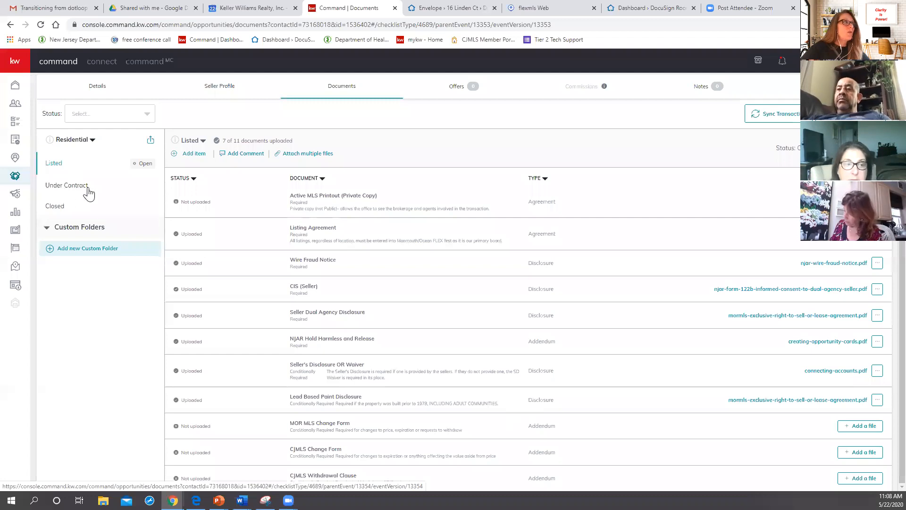
# Step: Examine which documents the Under Contract checklist requires and compare it with the Listed checklist
pyautogui.click(53, 189)
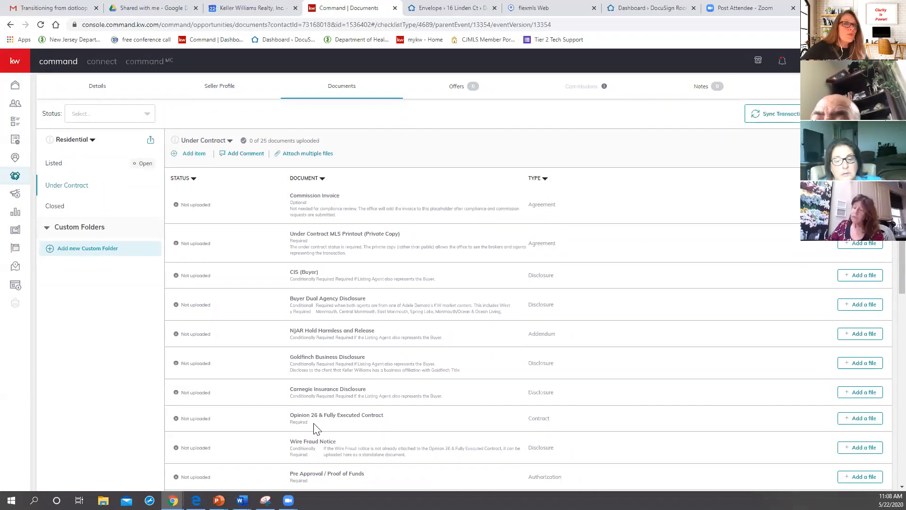
pyautogui.scroll(-3, 315, 431)
pyautogui.scroll(5, 315, 429)
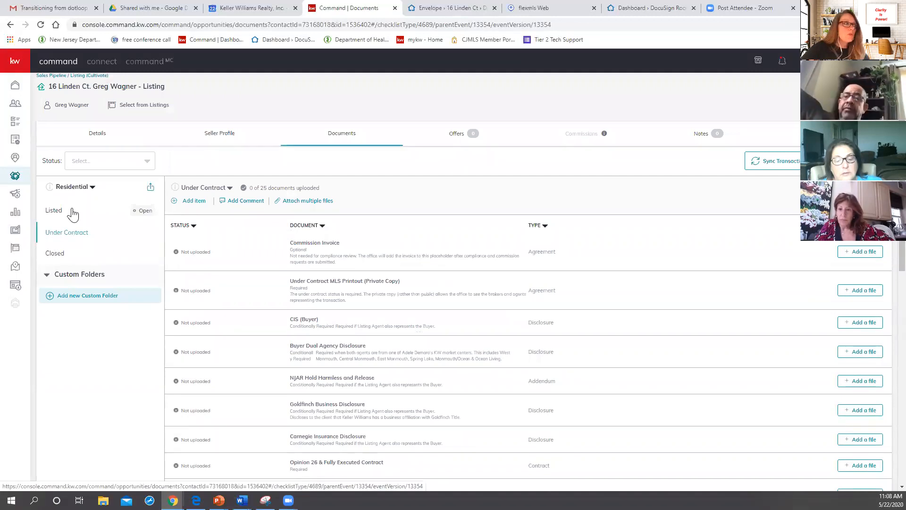
pyautogui.click(58, 217)
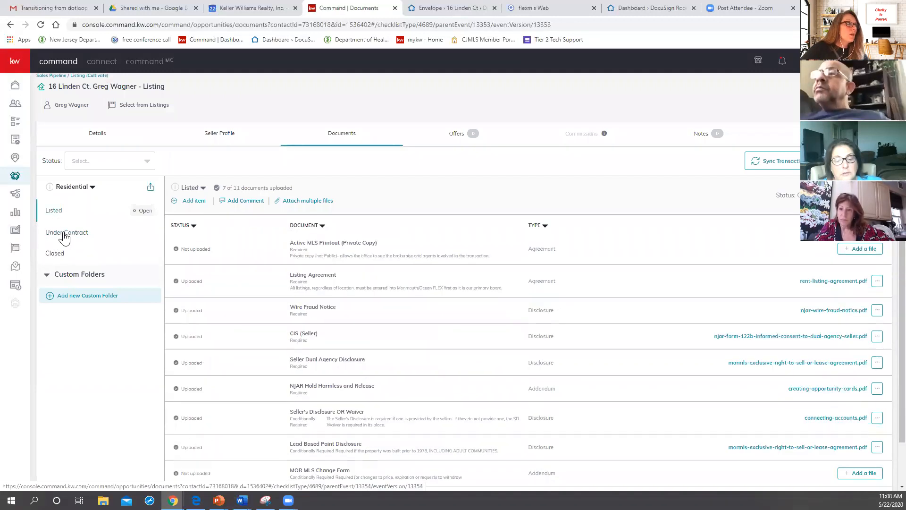
pyautogui.click(65, 235)
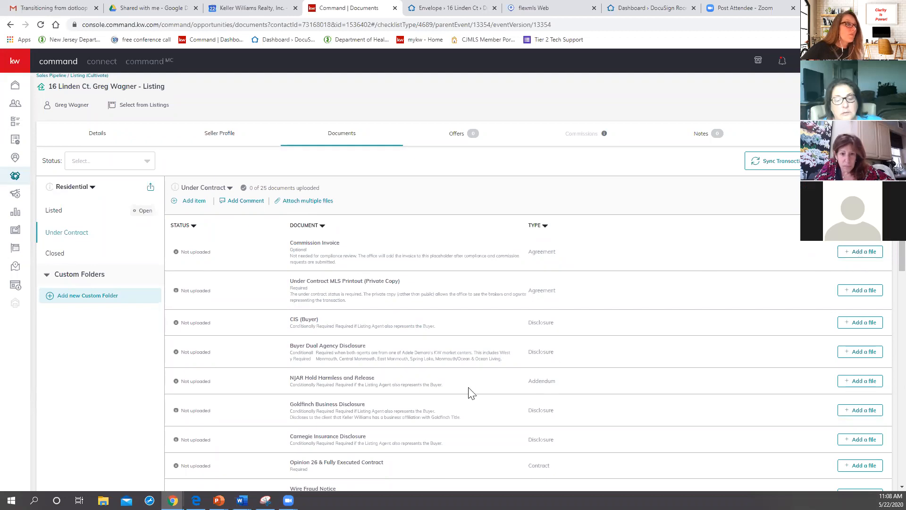
pyautogui.scroll(-7, 470, 392)
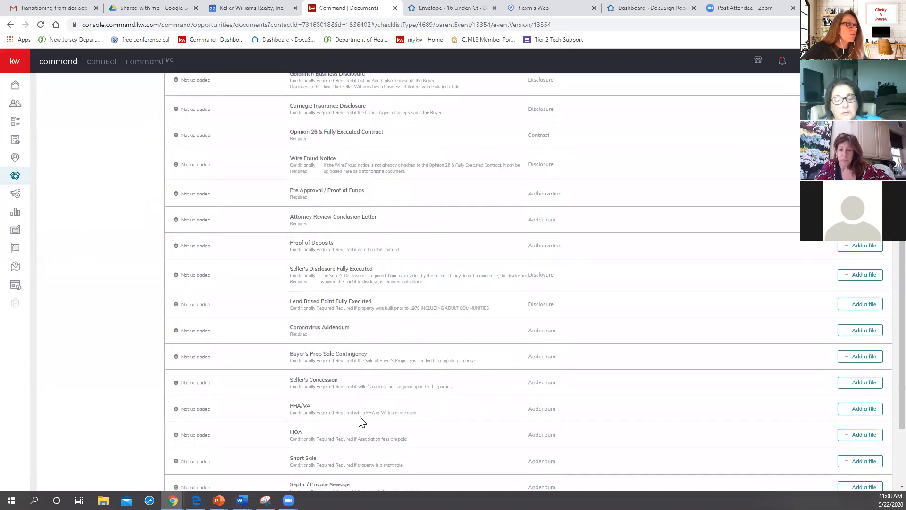
pyautogui.scroll(8, 363, 421)
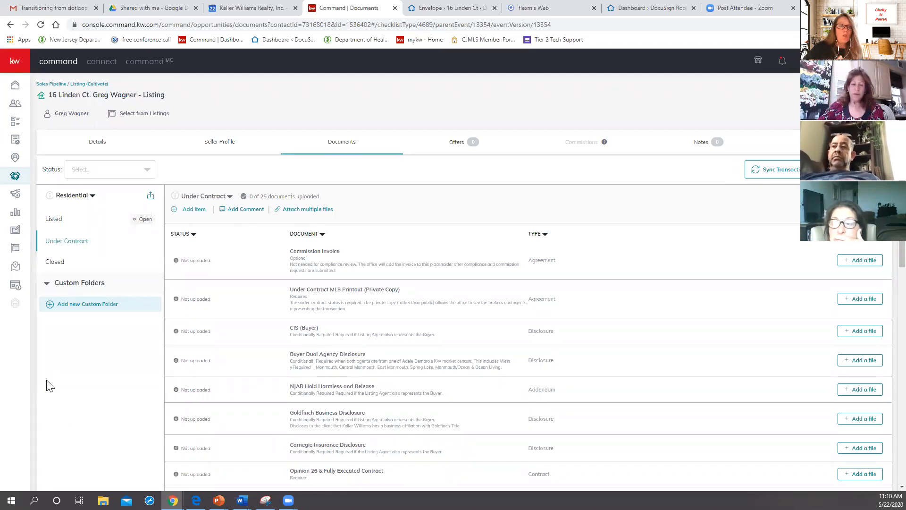
# Step: Create a custom folder named "attorney letter" for the listing's documents, view its contents, and return to the Under Contract checklist
pyautogui.click(81, 310)
pyautogui.click(382, 267)
pyautogui.write('attorney let')
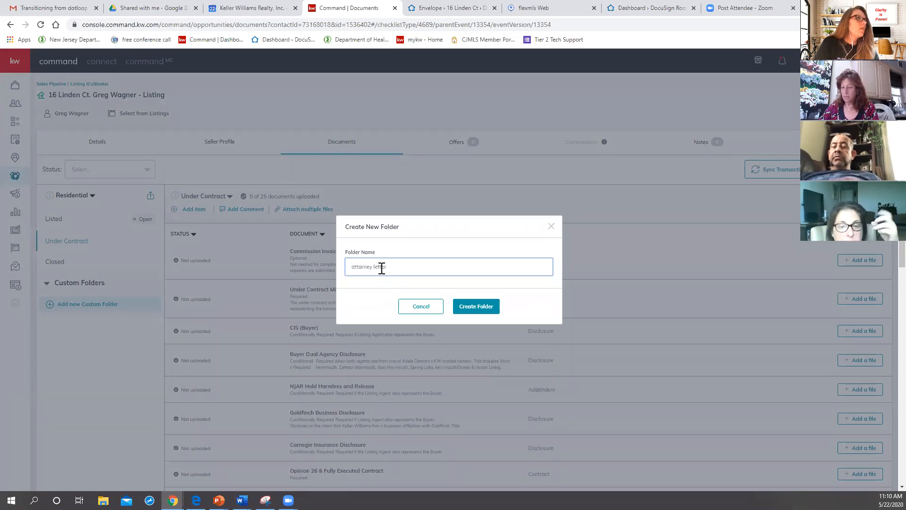
pyautogui.write('ter')
pyautogui.click(476, 307)
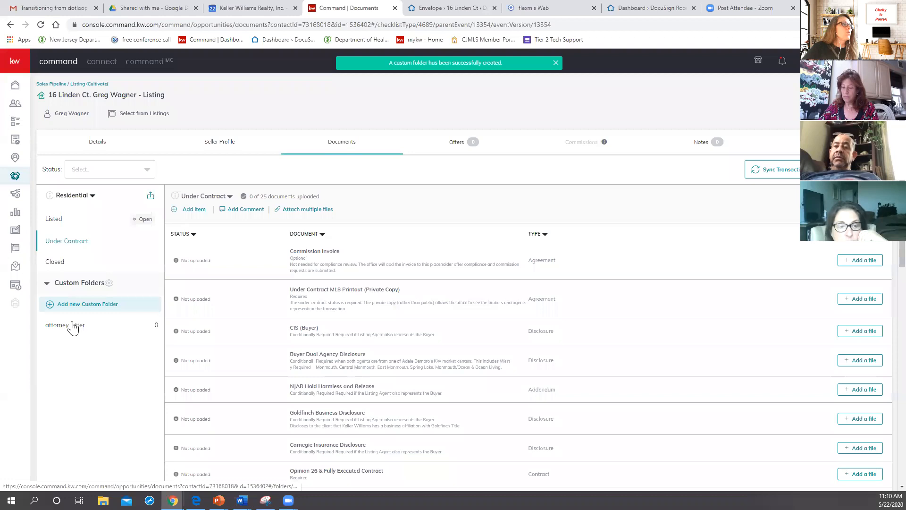
pyautogui.click(71, 325)
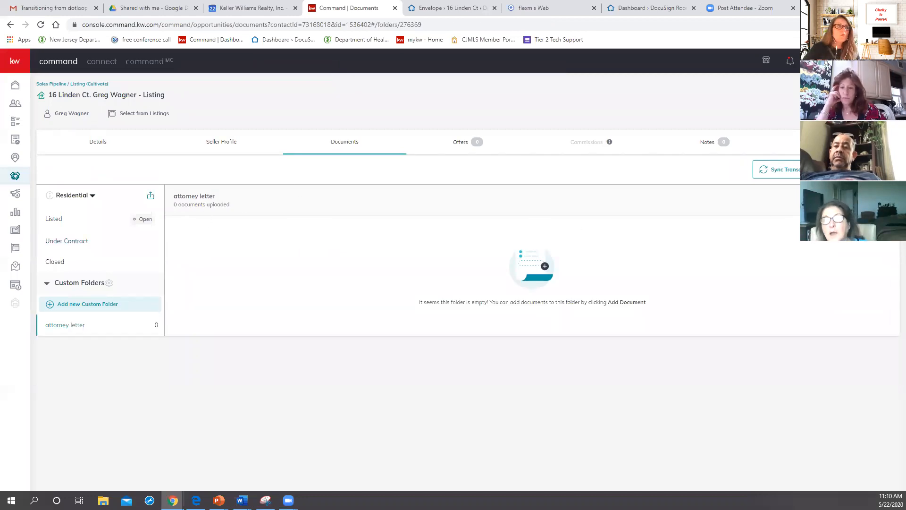
pyautogui.click(64, 242)
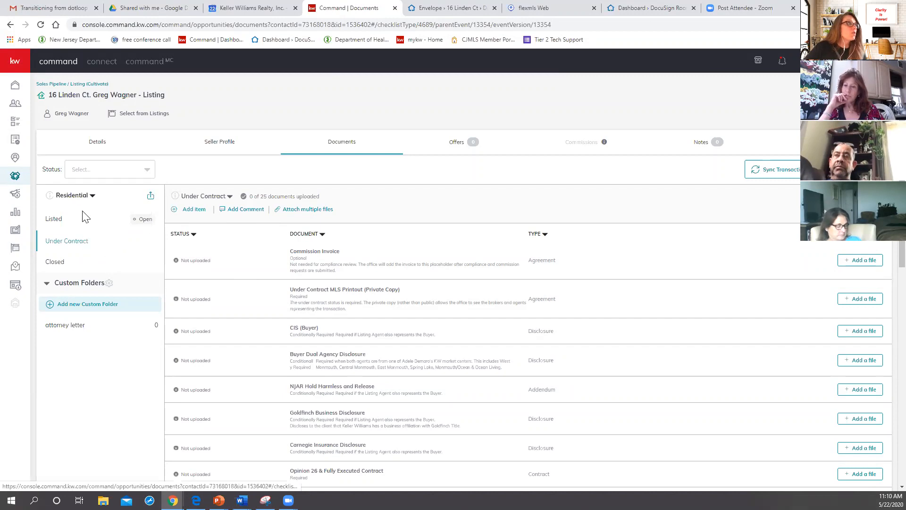
# Step: Open the "training raoad" listing from the sales pipeline and examine the document statuses in its Listed checklist
pyautogui.click(51, 84)
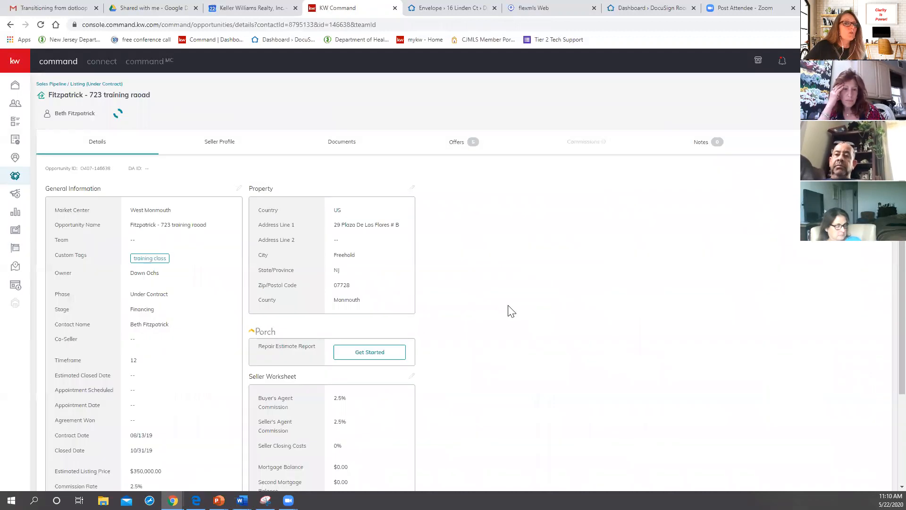
pyautogui.click(339, 144)
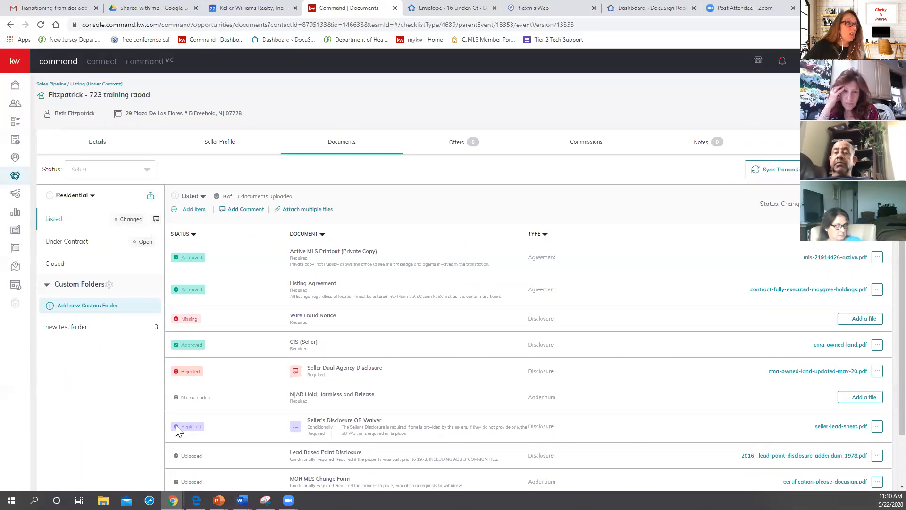
pyautogui.moveTo(299, 378)
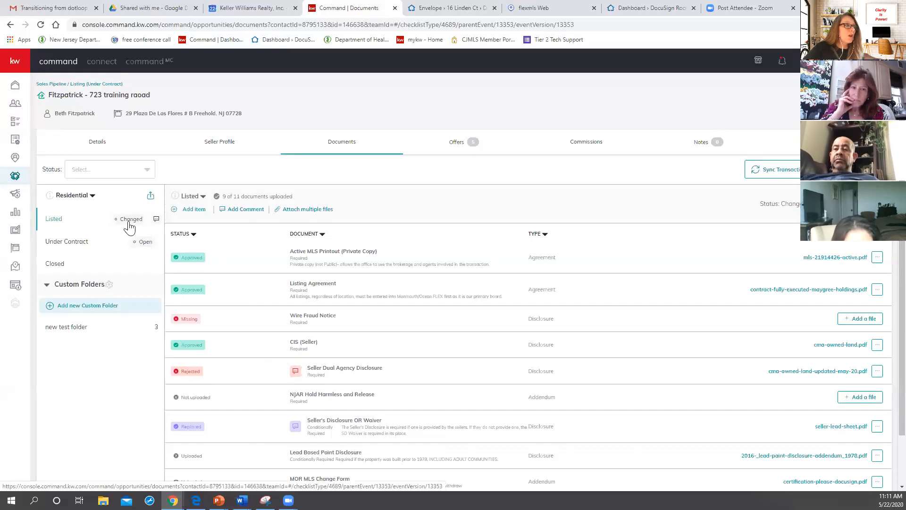
# Step: Reply in the Listed checklist comments, mentioning the colleague tagged in the latest comment, with a first-name greeting and "i fixed the documents .... training"
pyautogui.click(157, 219)
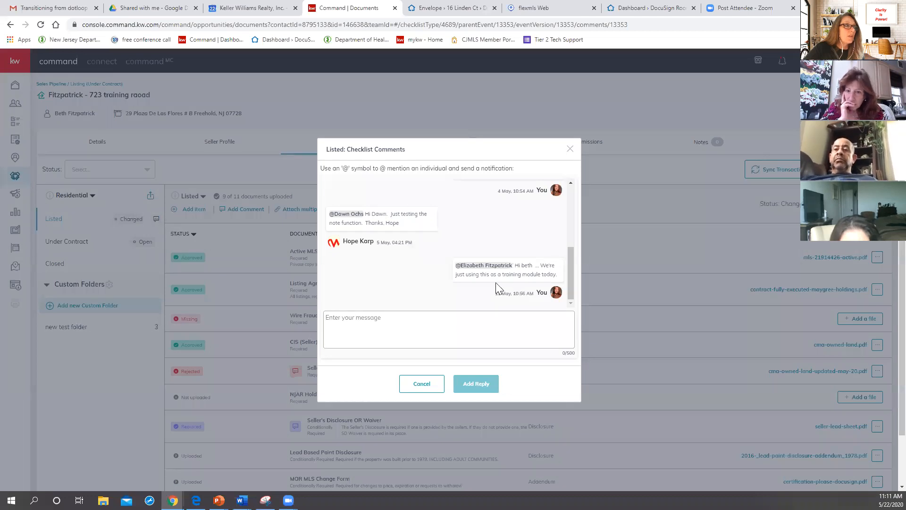
pyautogui.click(403, 322)
pyautogui.write('@')
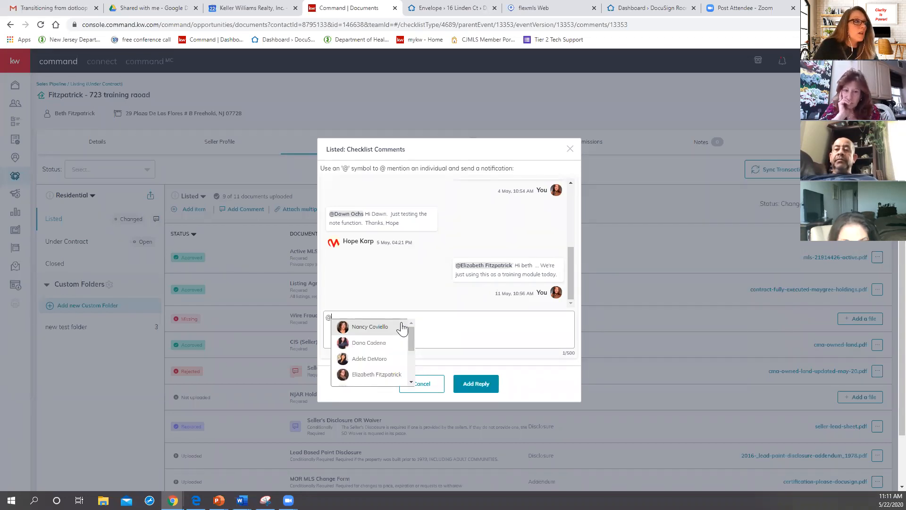
pyautogui.click(368, 376)
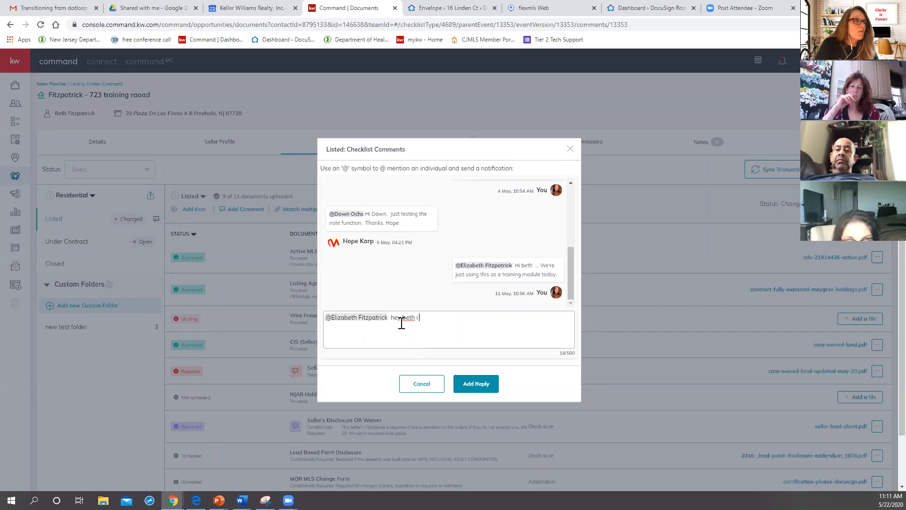
pyautogui.write('hey beth I fixed the ')
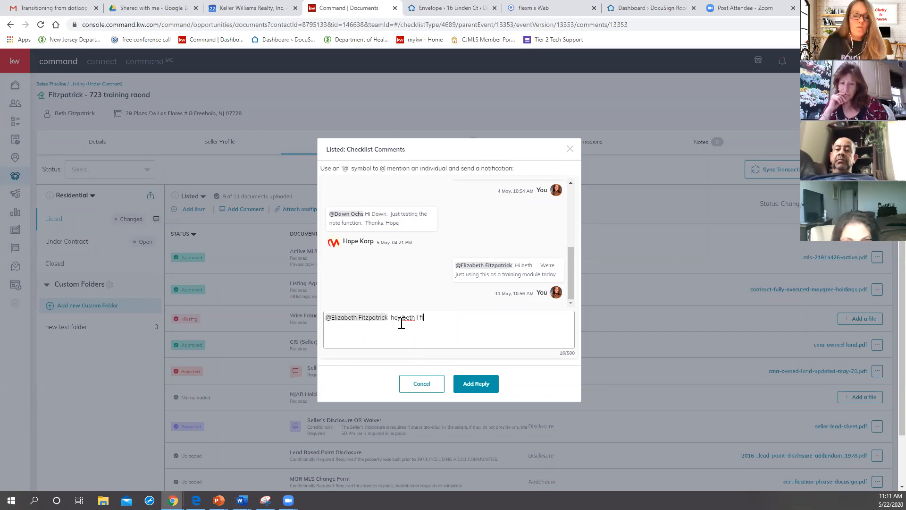
pyautogui.write('documents ')
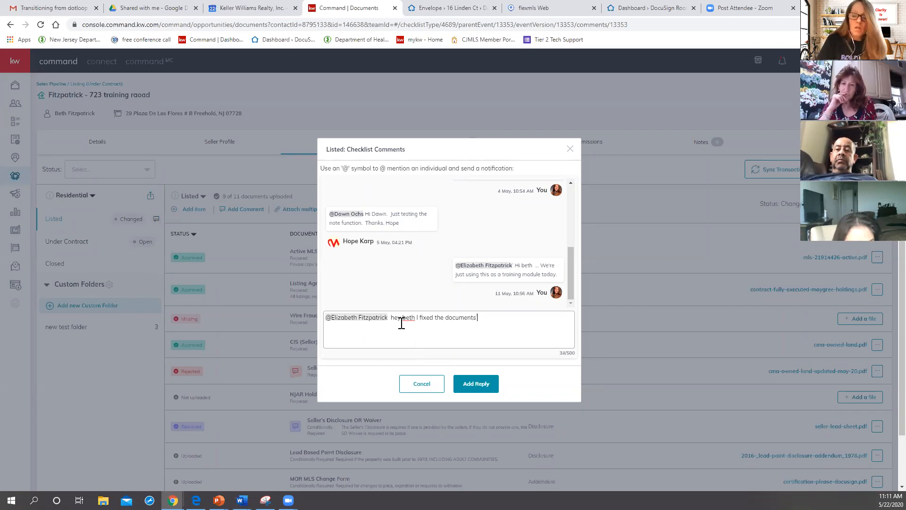
pyautogui.write('.... train')
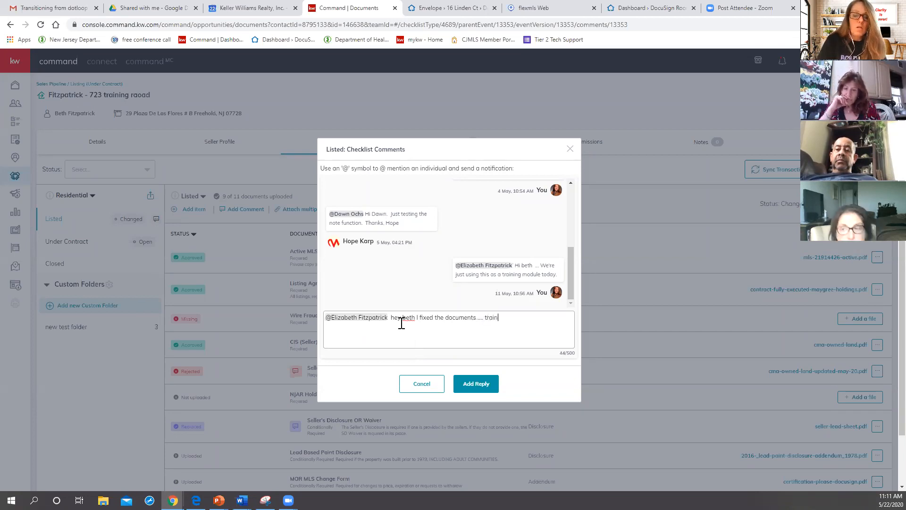
pyautogui.write('ing I')
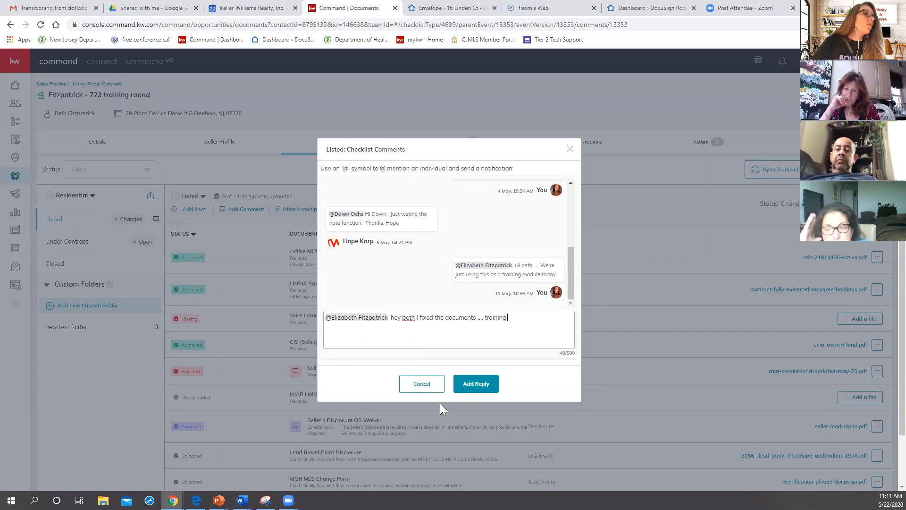
pyautogui.click(486, 384)
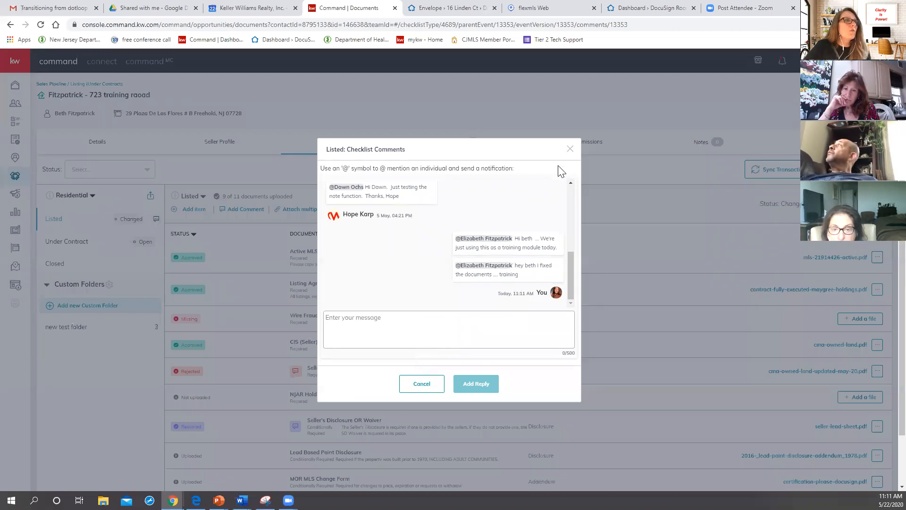
pyautogui.click(570, 149)
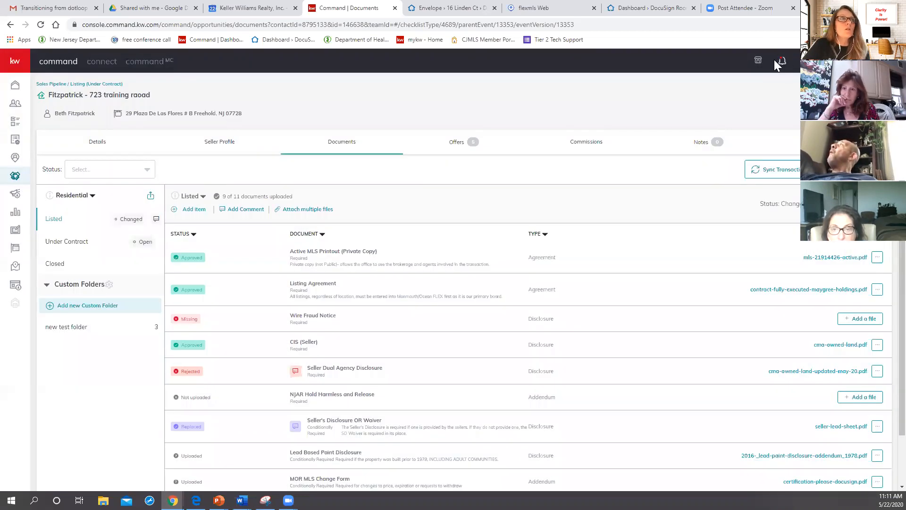